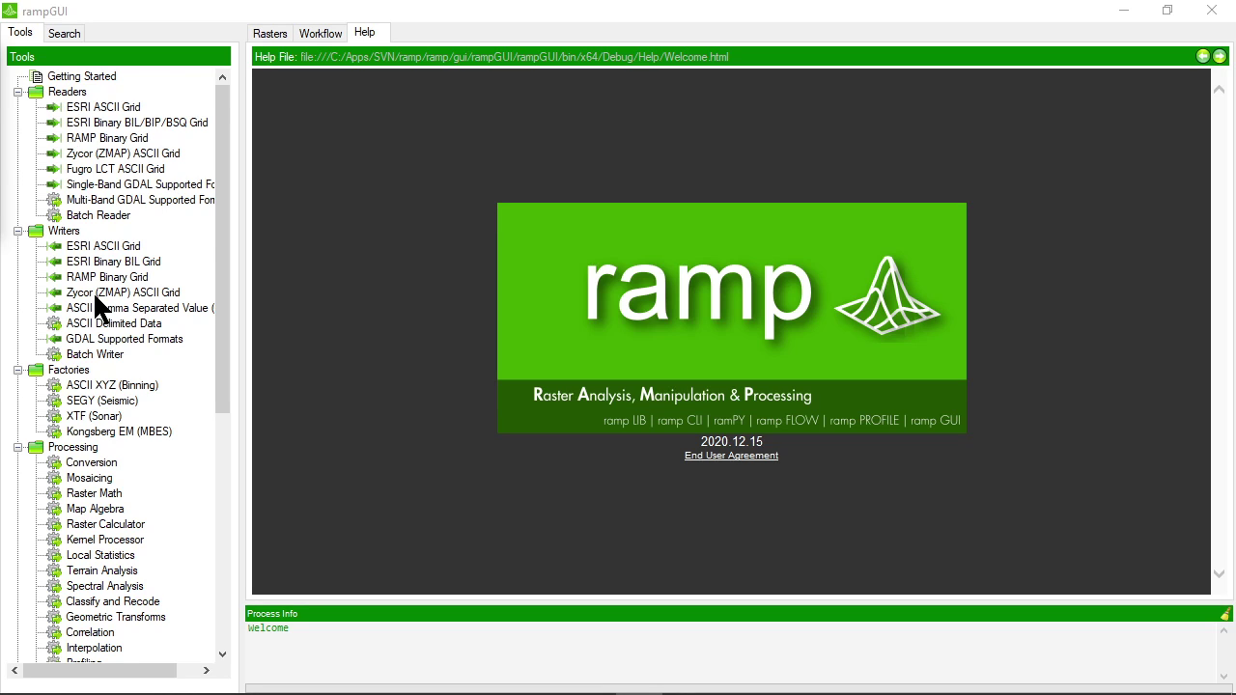
Step: Replace the 'Seismic' term in the tool search with 'MBES'
scroll(93, 290, down, 1)
scroll(85, 340, down, 5)
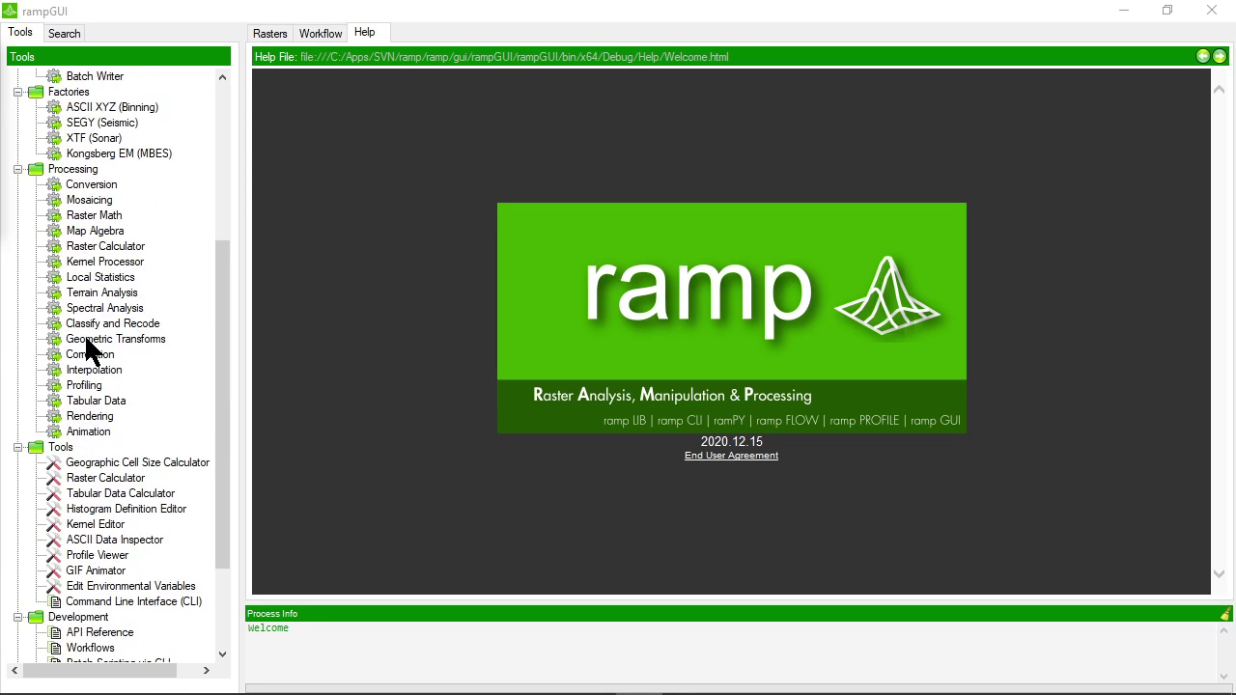
scroll(106, 483, down, 3)
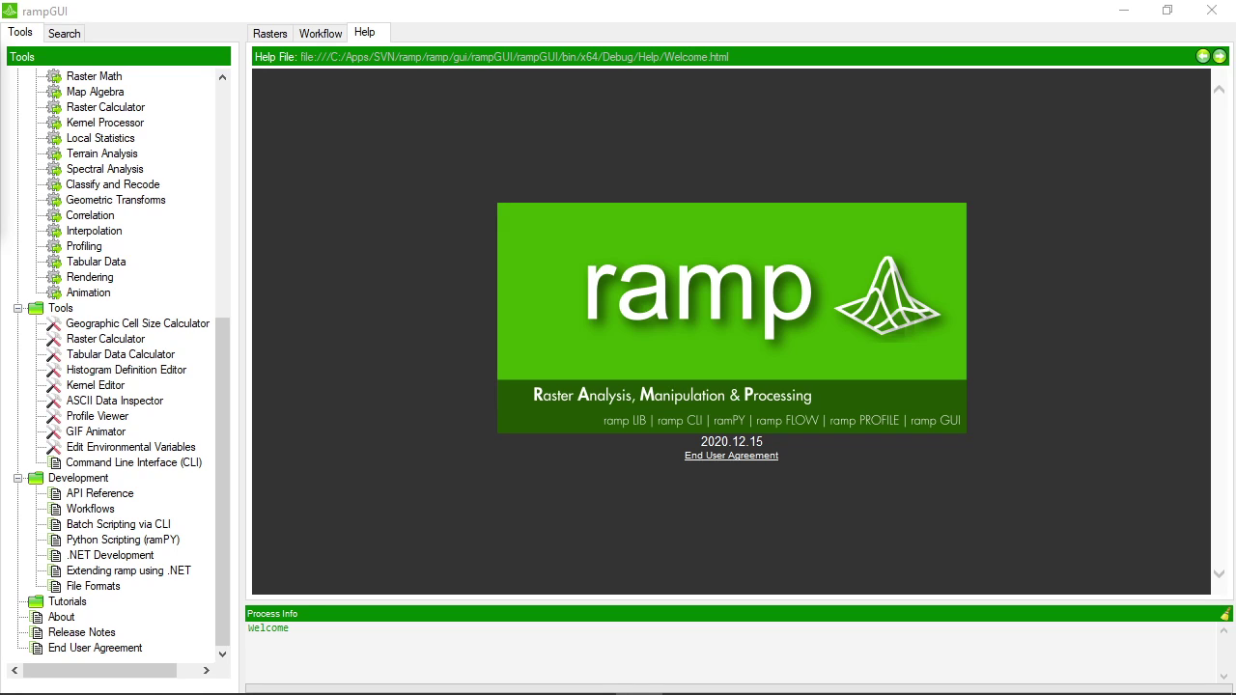
click(71, 33)
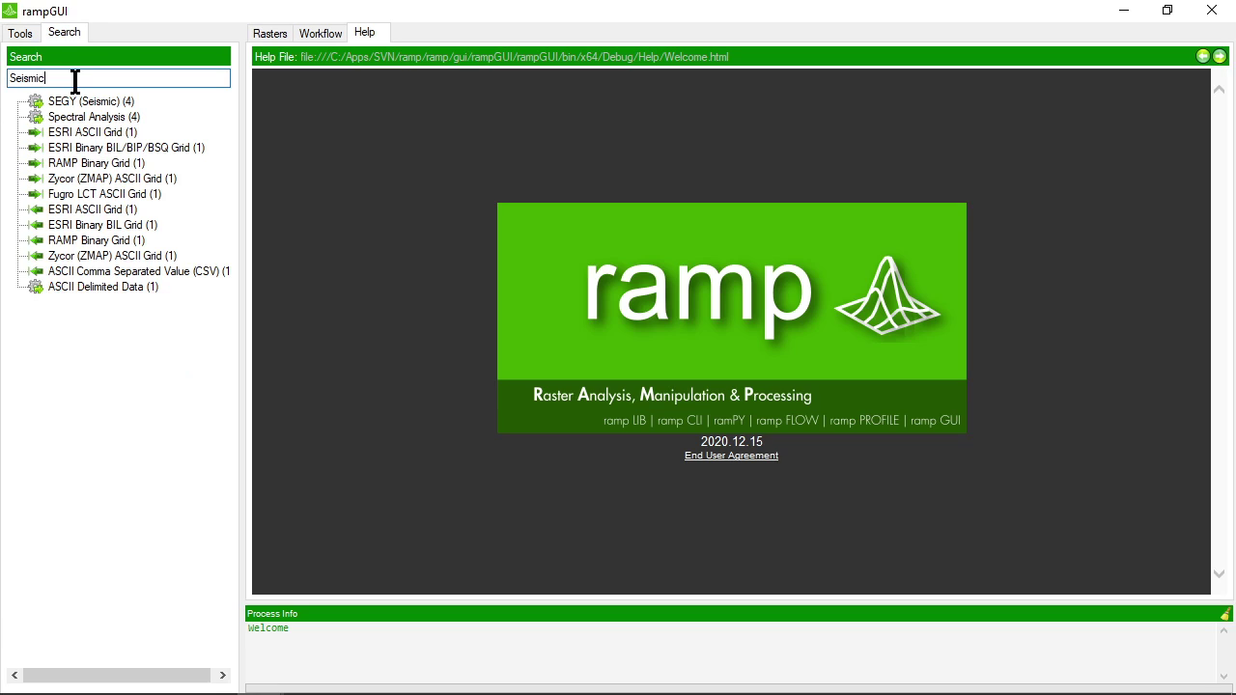
drag(74, 78, 12, 78)
key(BackSpace)
text(MBES)
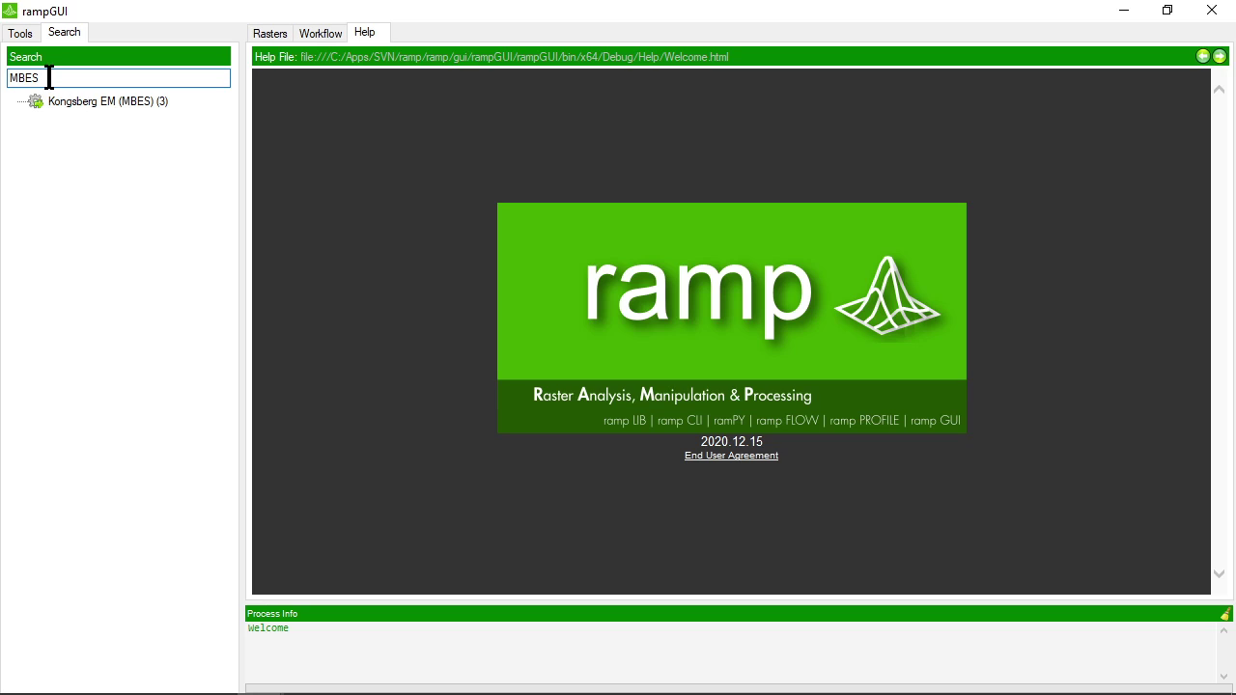
Step: Search the tools for 'Seismic' and show the SEGY (Seismic) factory help page
key(ctrl+a)
text(Seismic)
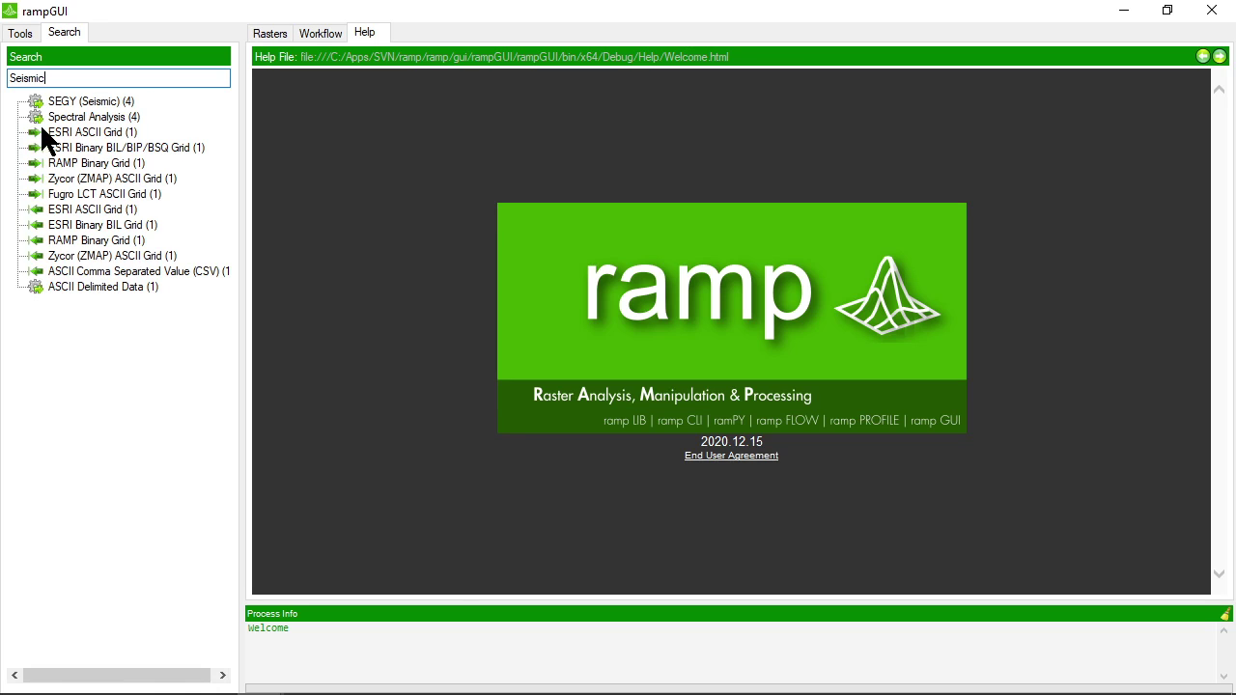
click(124, 106)
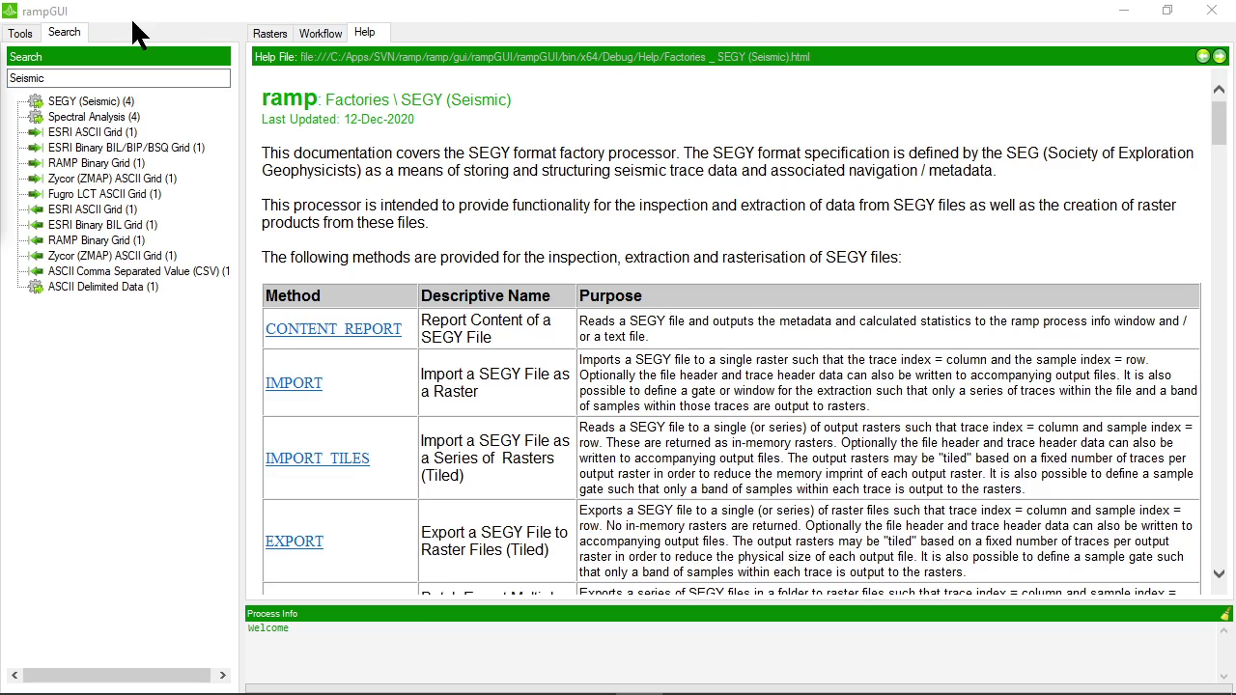
Step: Return to the full Tools tree and preview the Terrain Analysis, Correlation and Tabular Data Calculator help pages
click(21, 33)
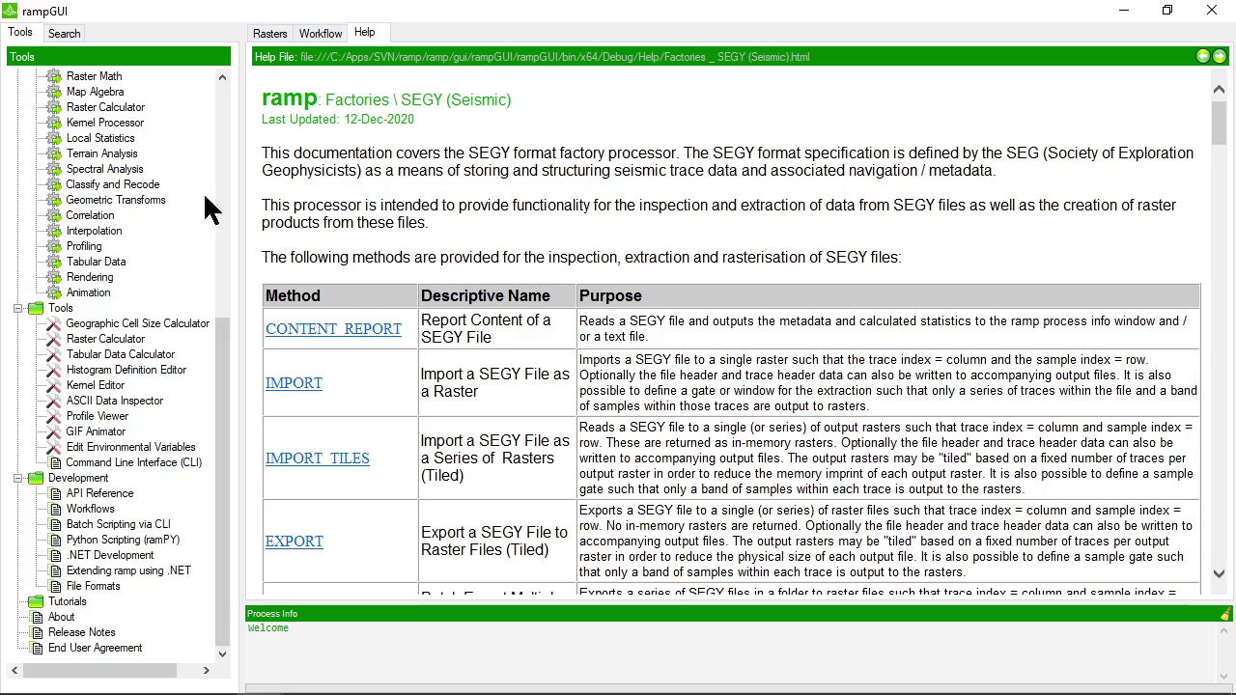
click(127, 154)
click(90, 216)
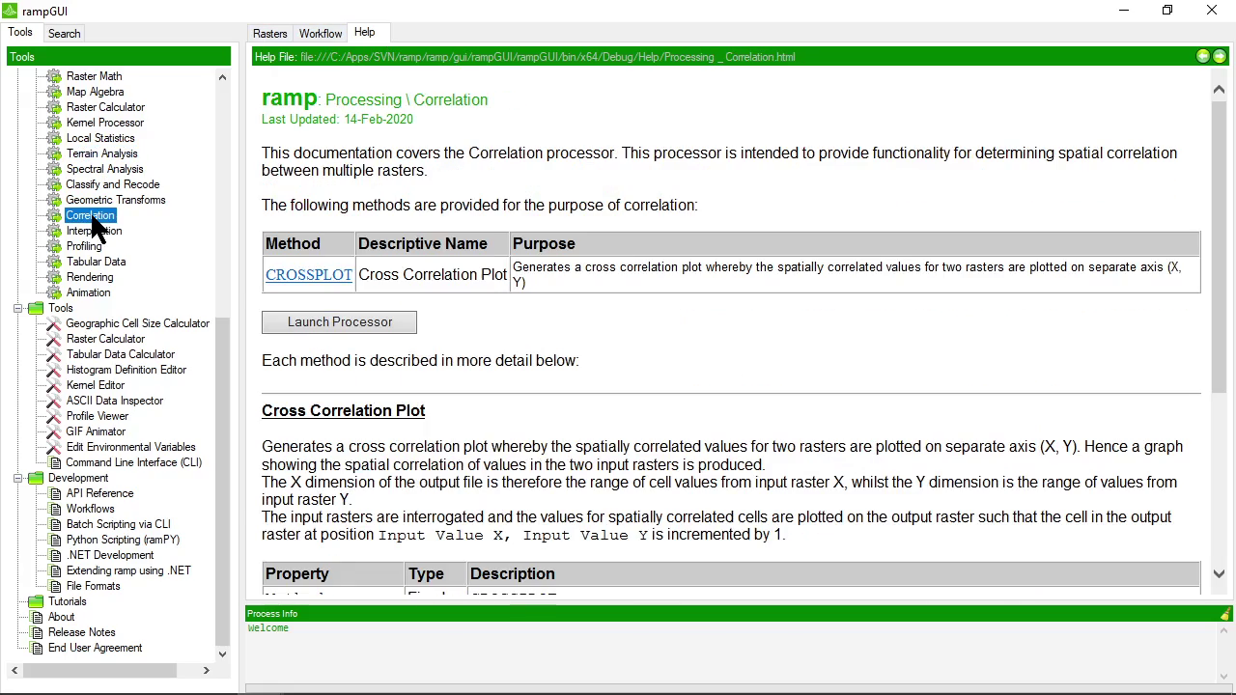
click(123, 355)
Step: View the GDAL readers and writers help, then settle on the rampLIB API Reference page
click(98, 493)
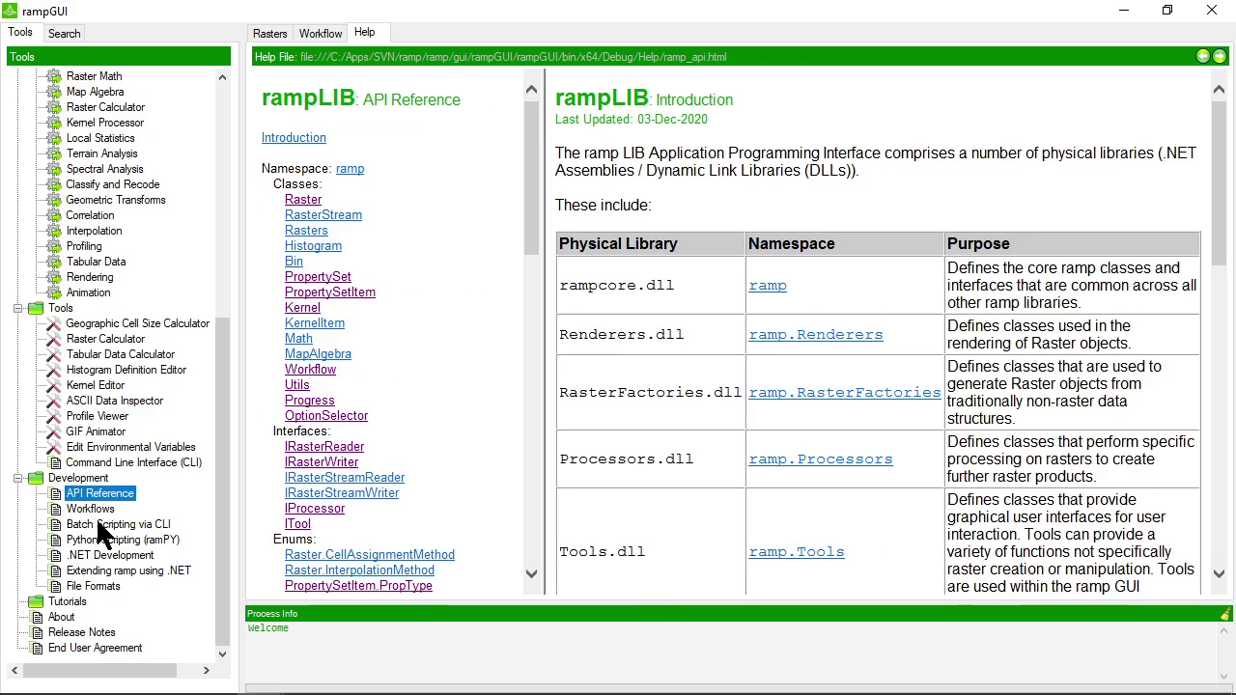
scroll(103, 213, up, 7)
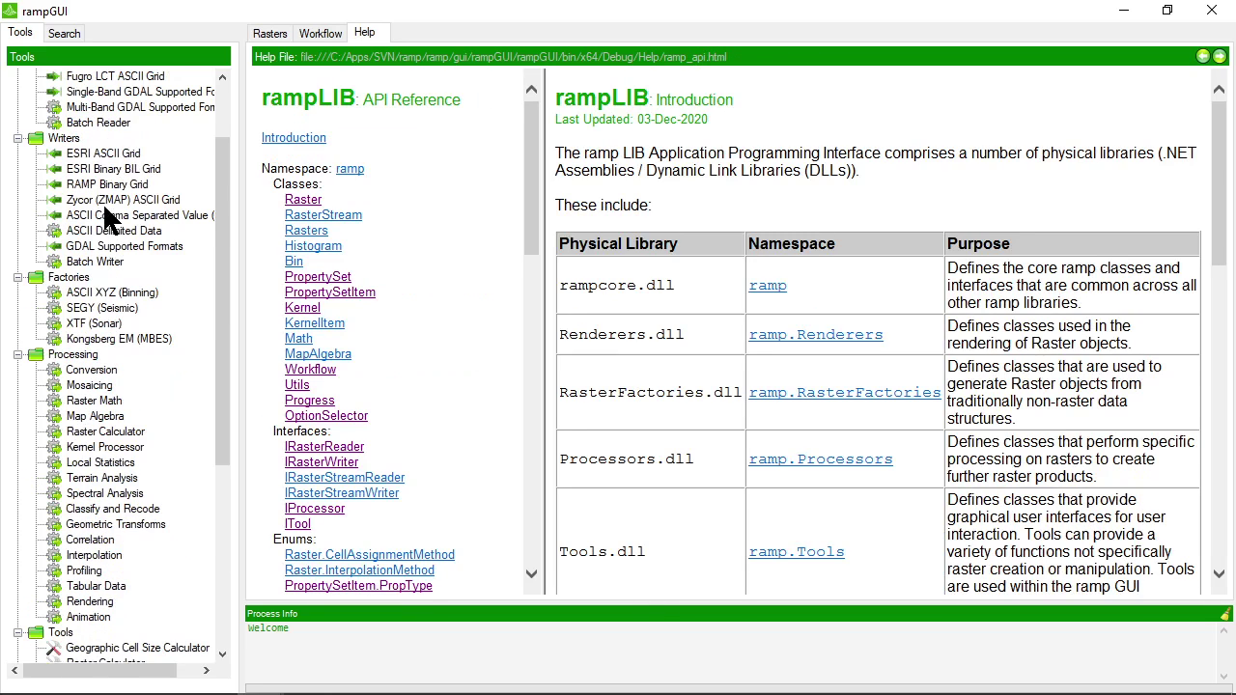
click(88, 89)
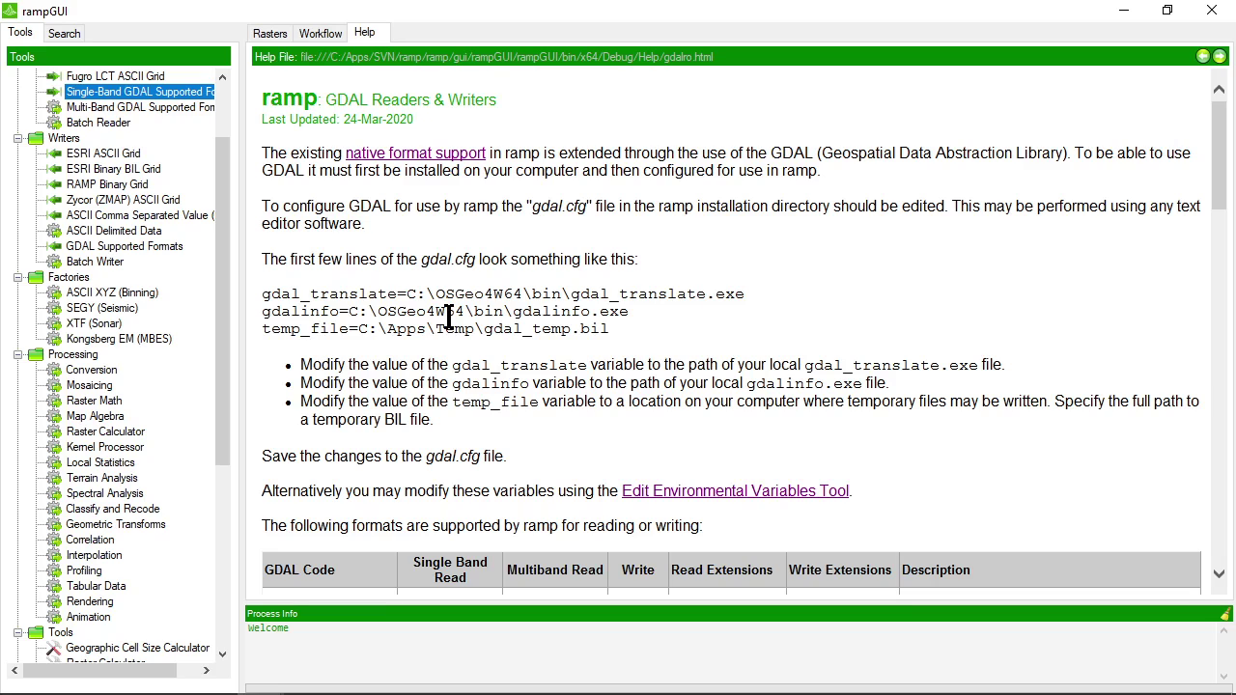
scroll(449, 319, down, 1)
scroll(449, 319, down, 4)
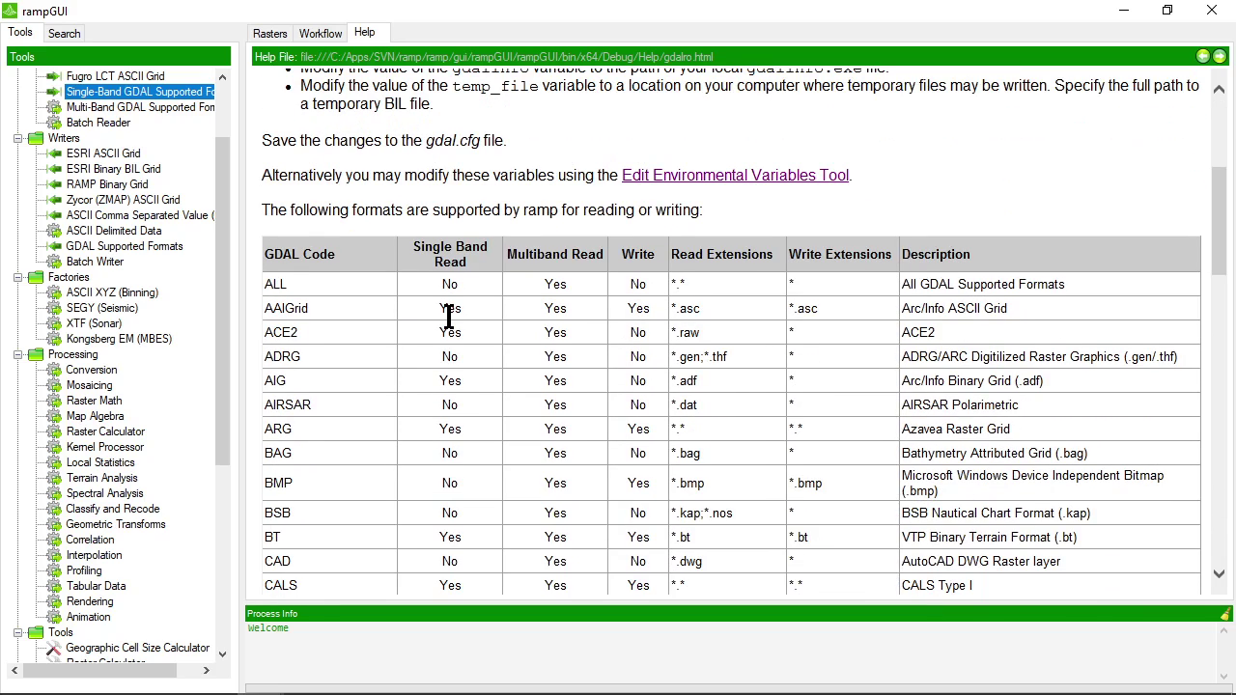
scroll(63, 515, down, 6)
click(98, 540)
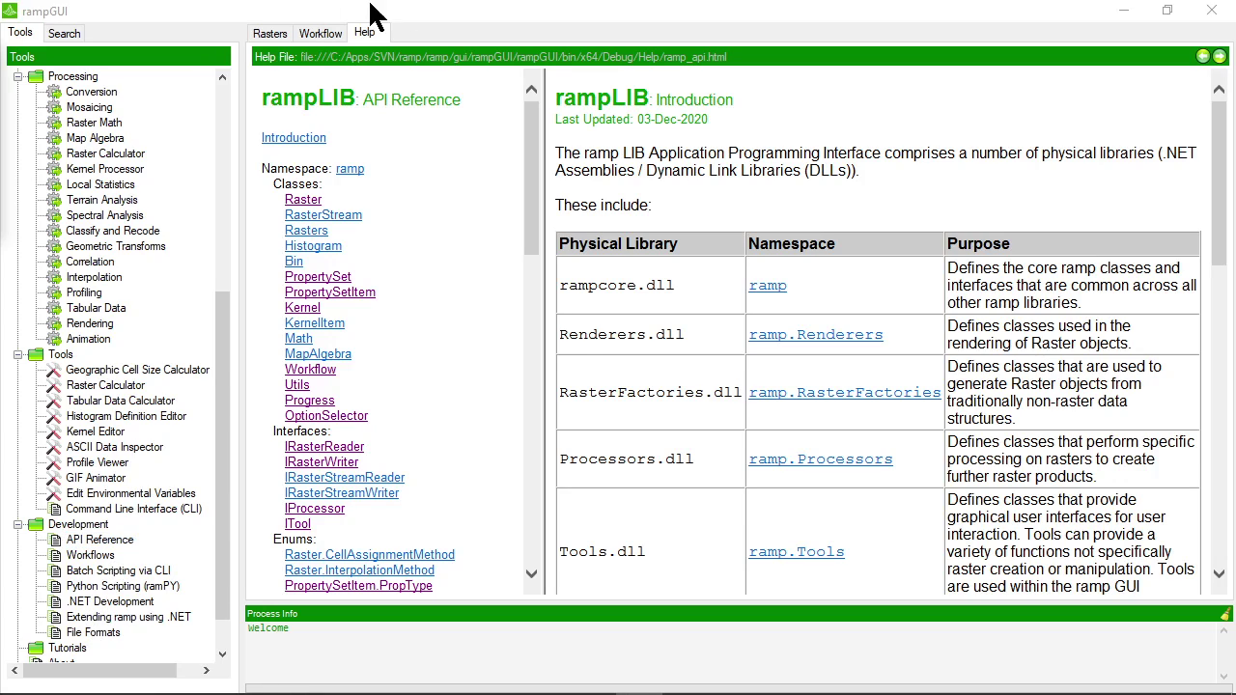
Step: Look through the empty workflow's options and Export submenu, closing them without choosing anything
click(269, 34)
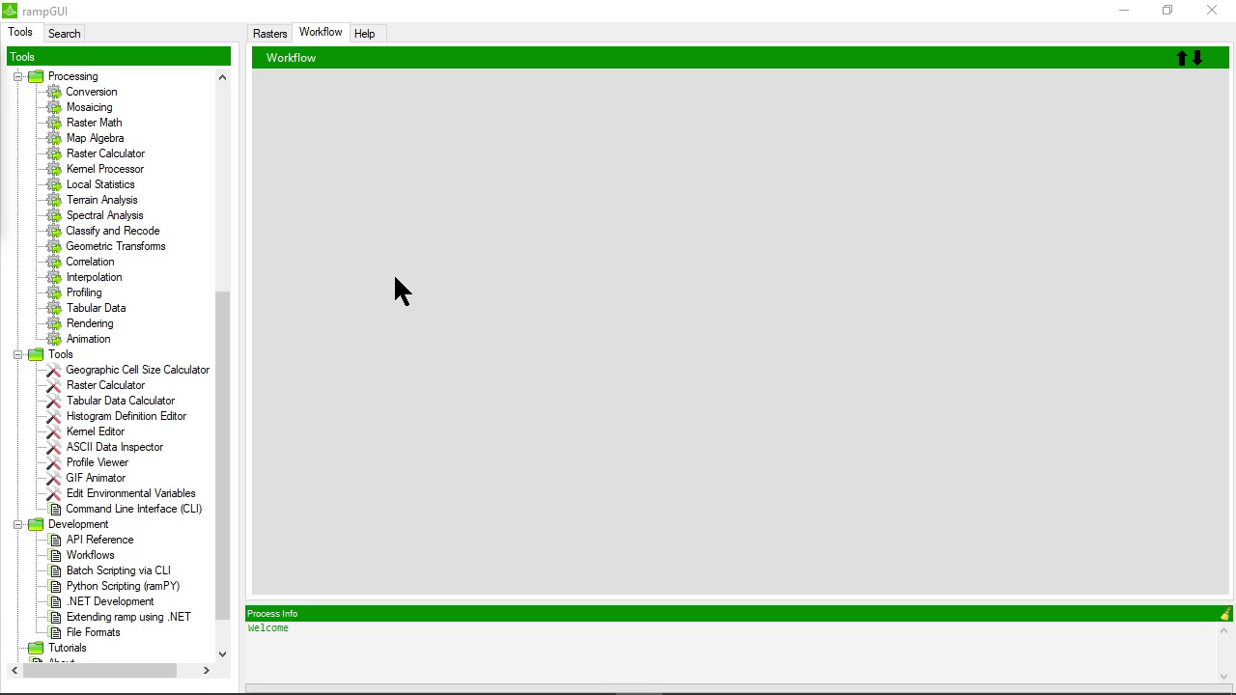
double_click(289, 60)
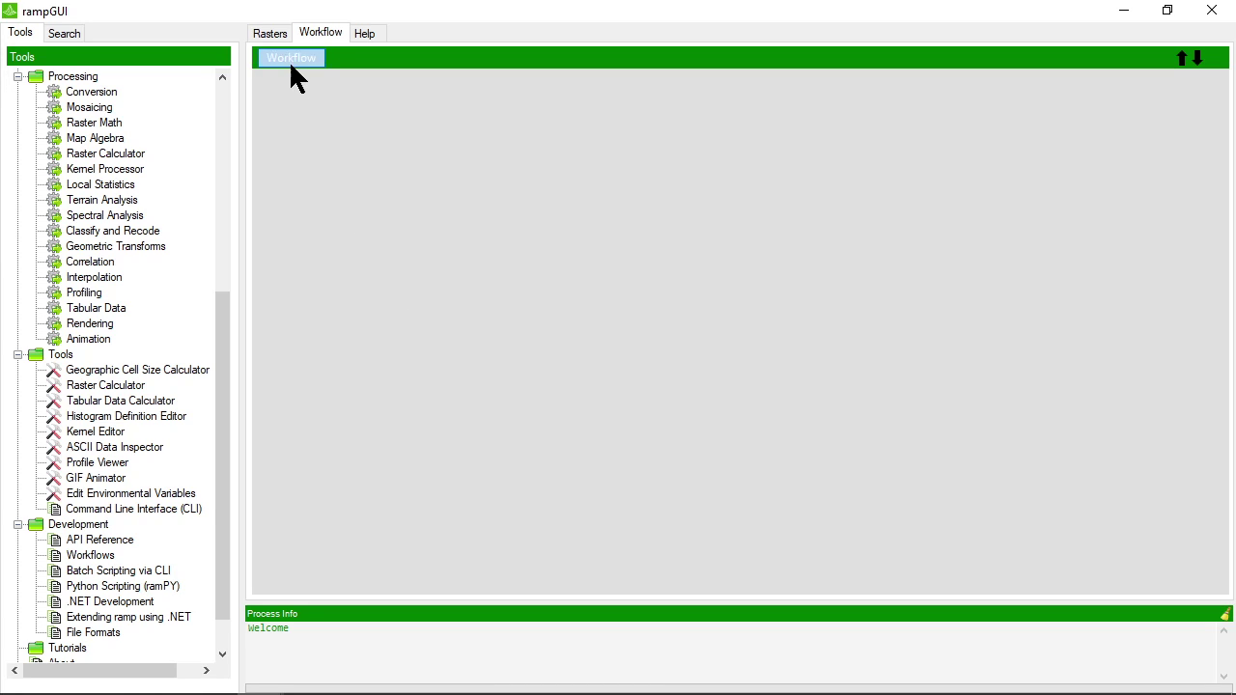
click(290, 60)
mouse_move(328, 200)
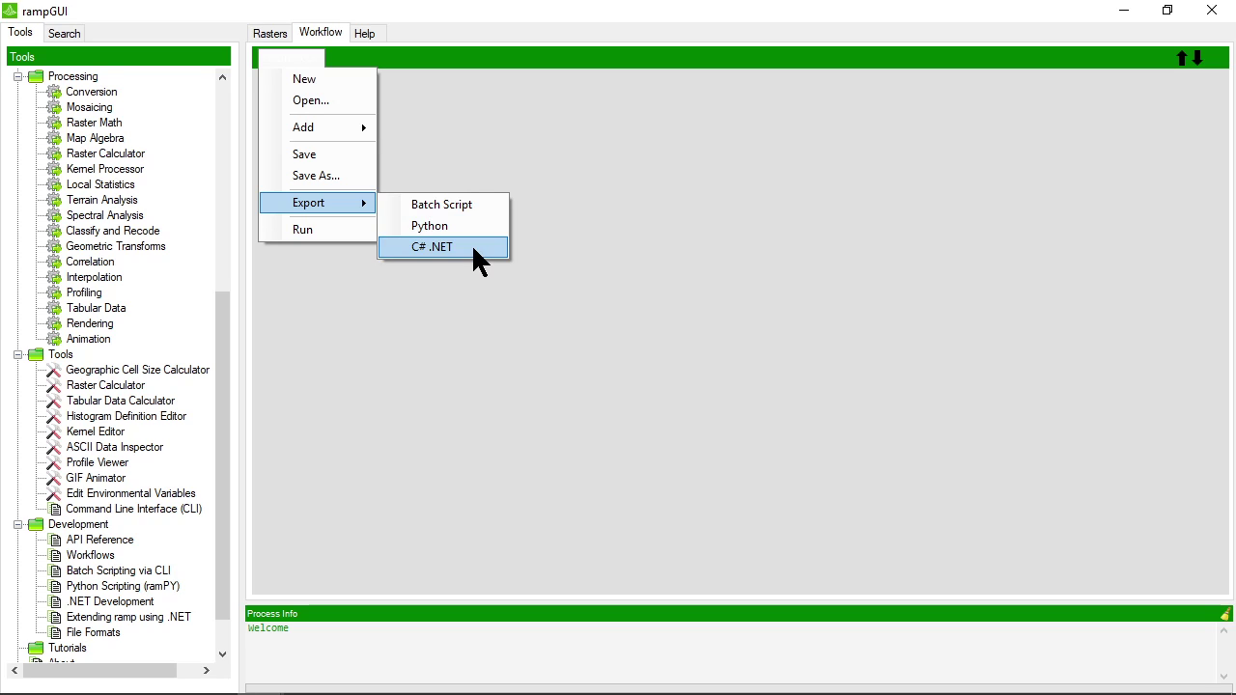
click(324, 657)
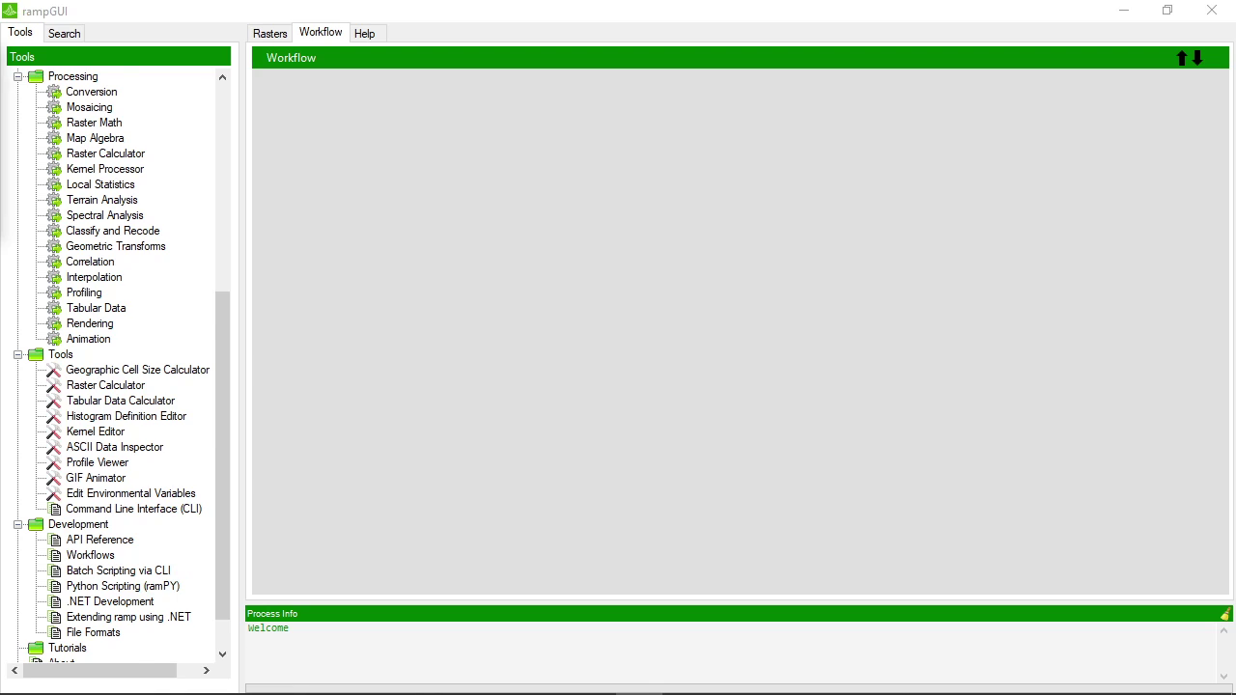
Step: Return to the Rasters view and scroll the Tools tree back to the top
scroll(122, 365, down, 1)
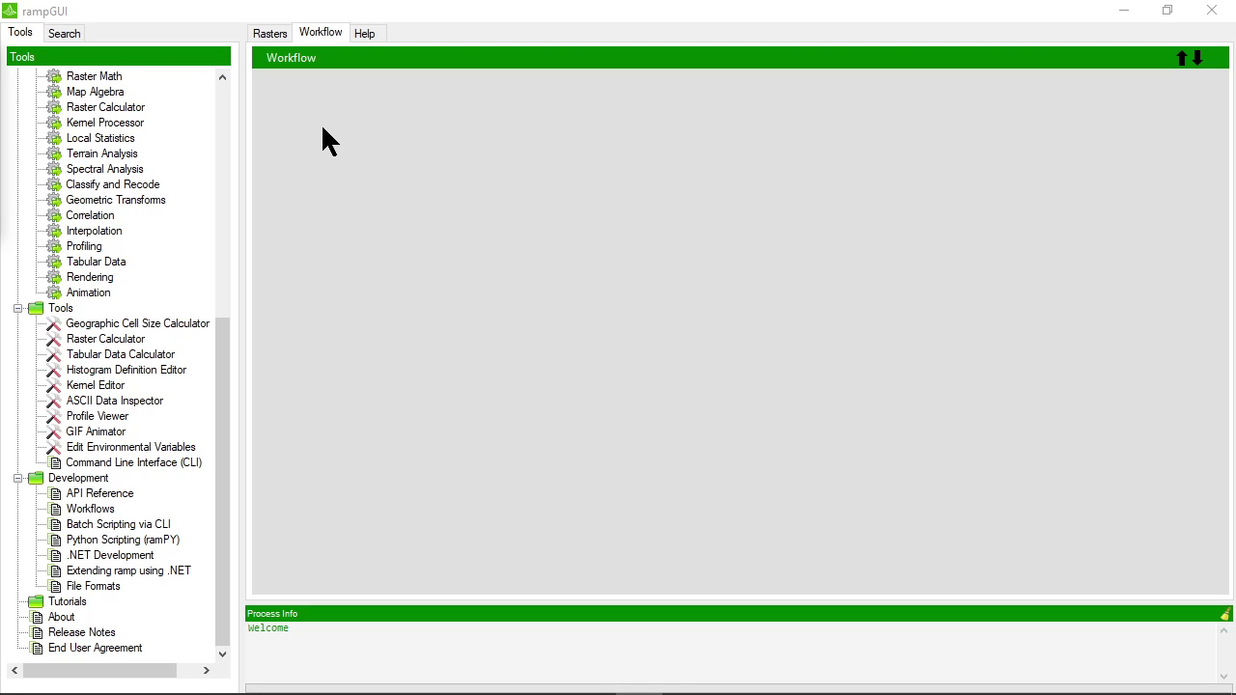
click(270, 35)
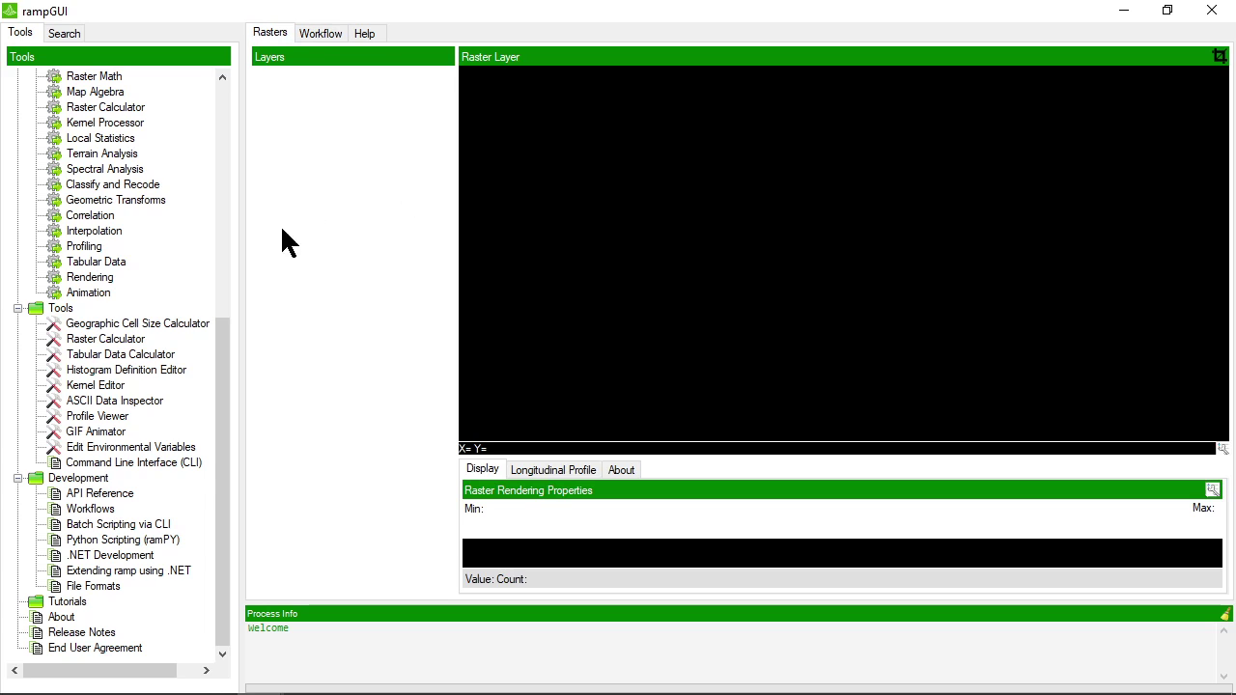
drag(218, 349, 220, 135)
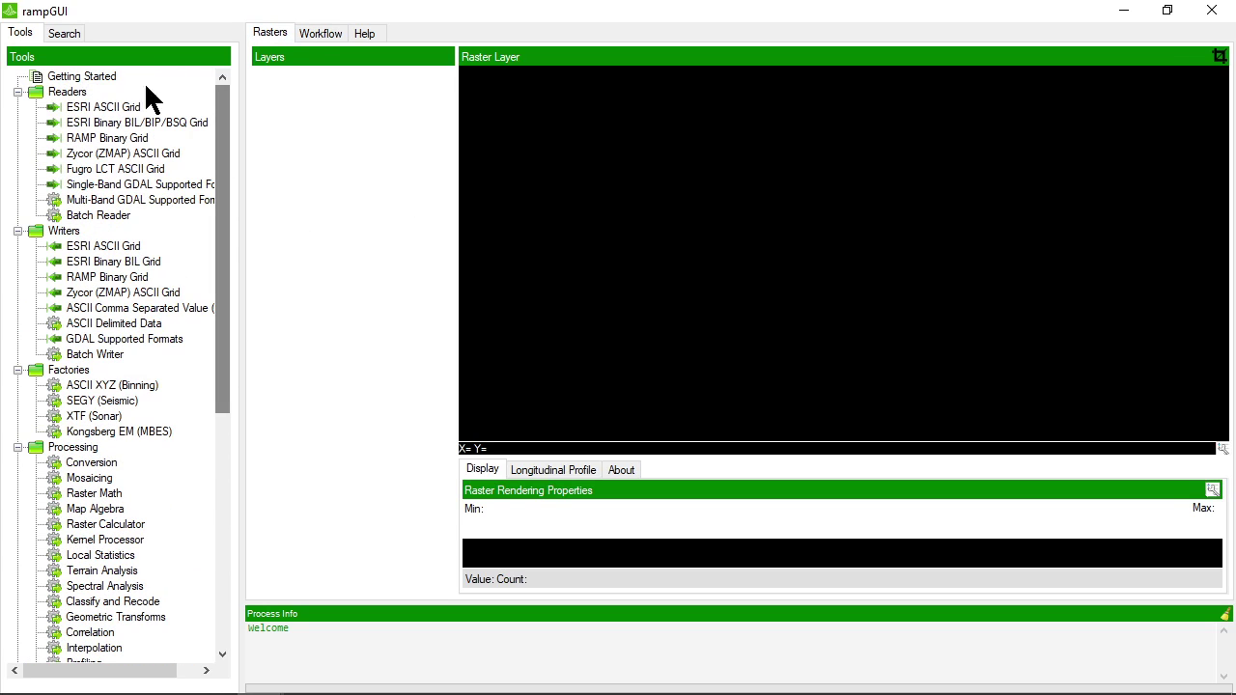
Step: Browse the Readers entries from ESRI ASCII Grid to Single-Band GDAL Supported Formats
click(84, 108)
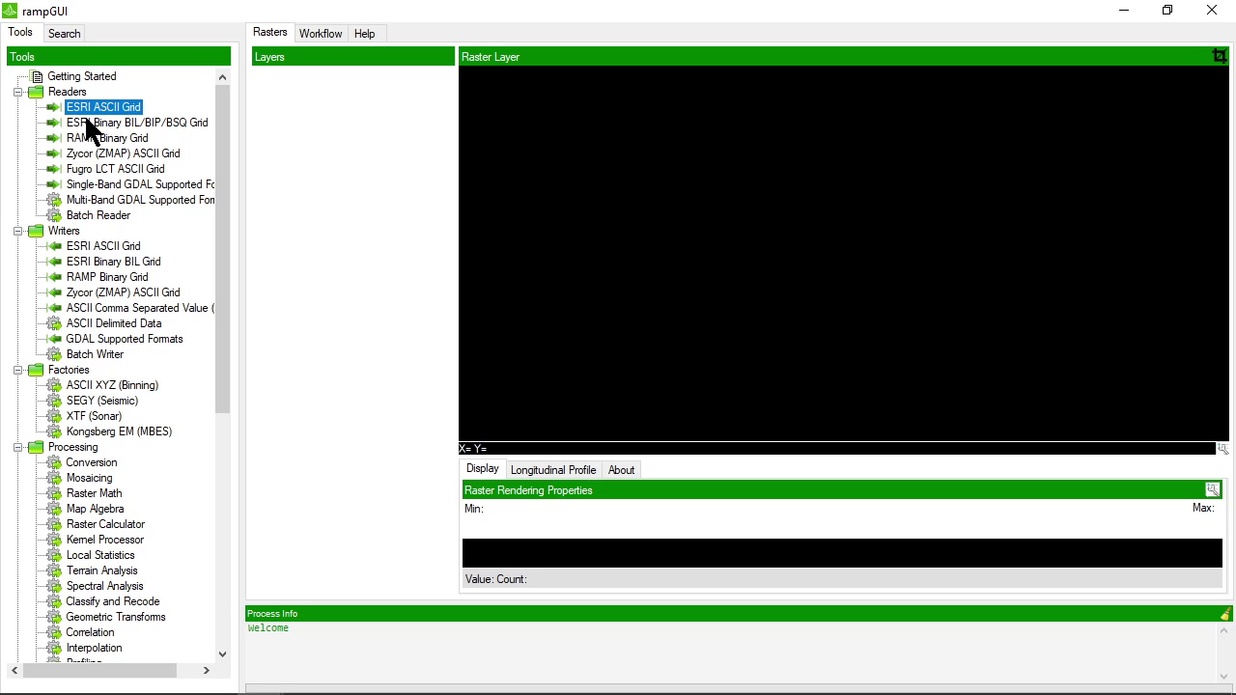
click(90, 184)
click(93, 166)
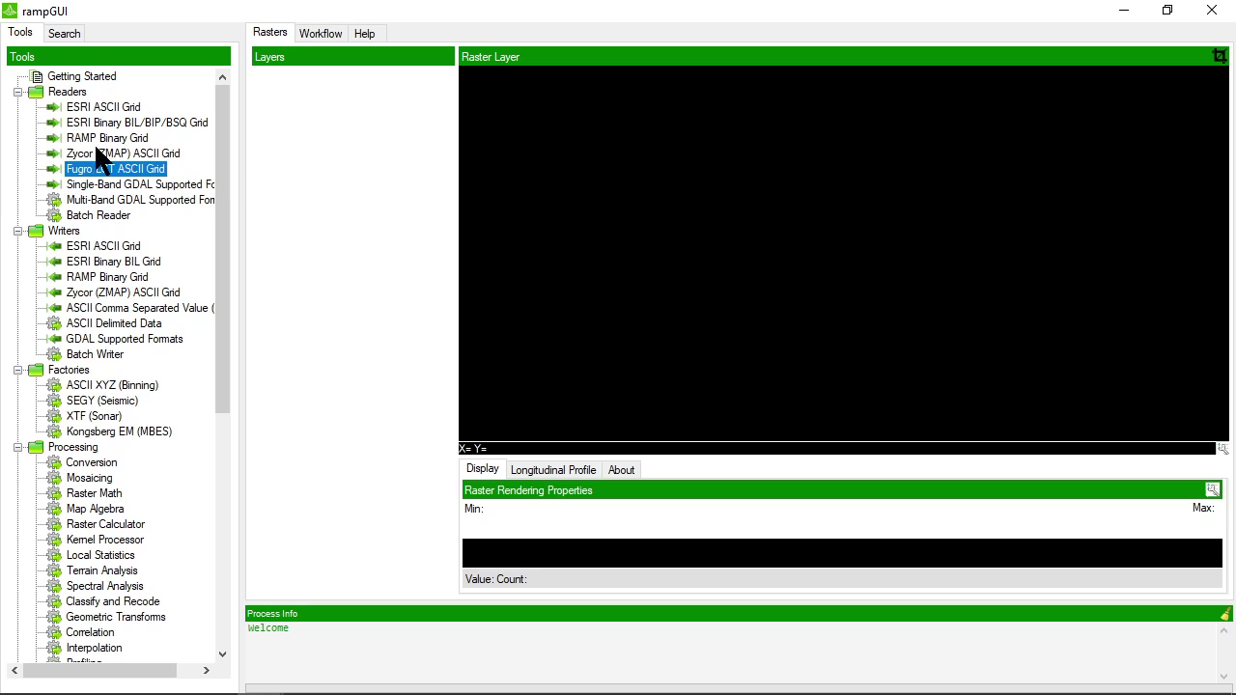
click(93, 154)
click(96, 139)
click(100, 124)
click(100, 109)
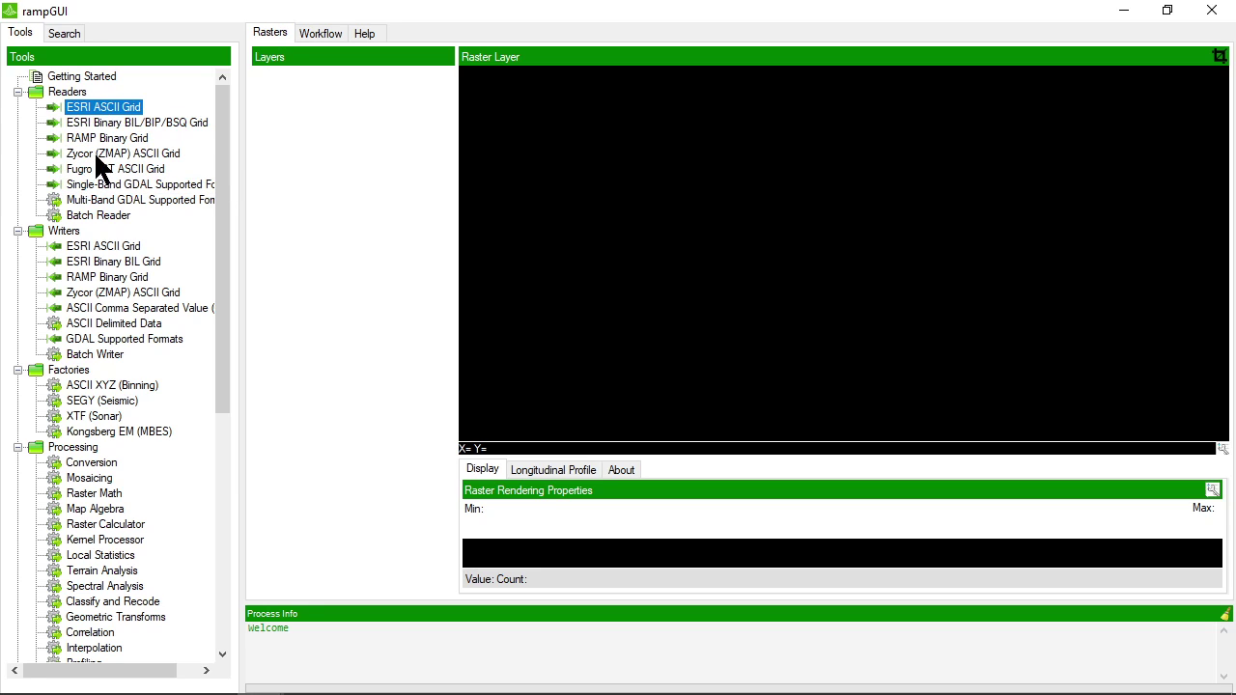
click(96, 181)
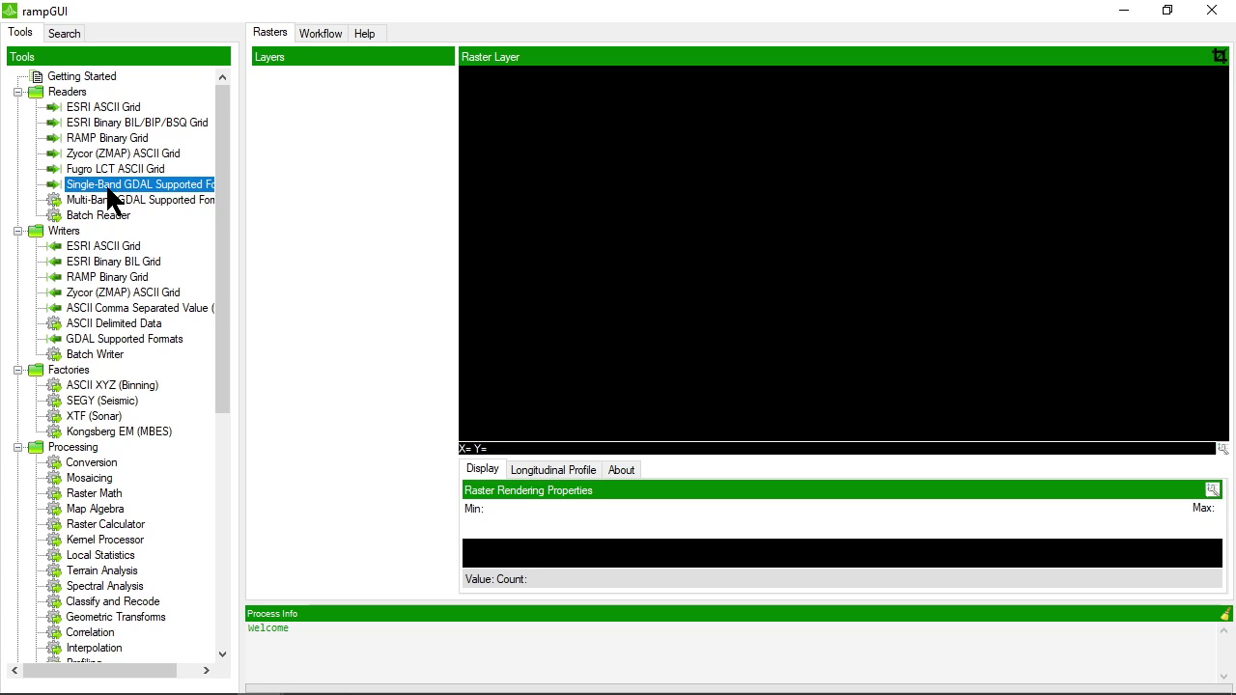
Step: Add Site_Bathymetry_2m.bil from Sample Data as an ESRI Binary BIL Grid raster layer
right_click(275, 86)
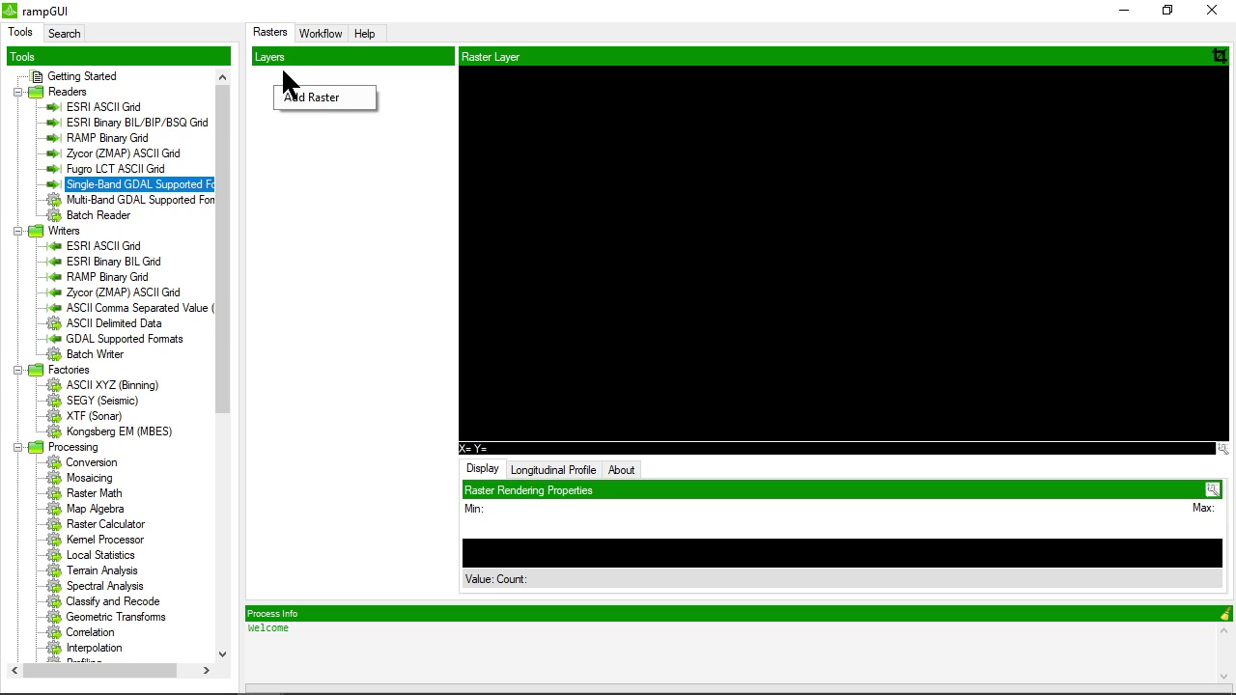
click(311, 97)
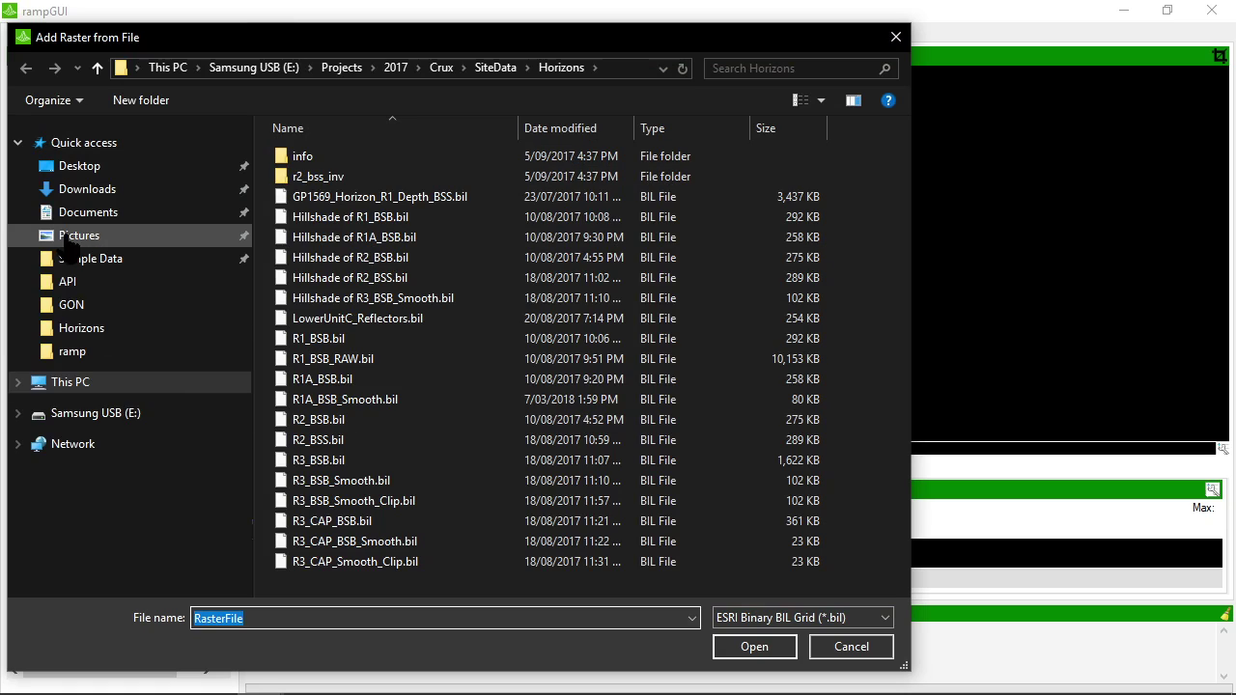
click(87, 263)
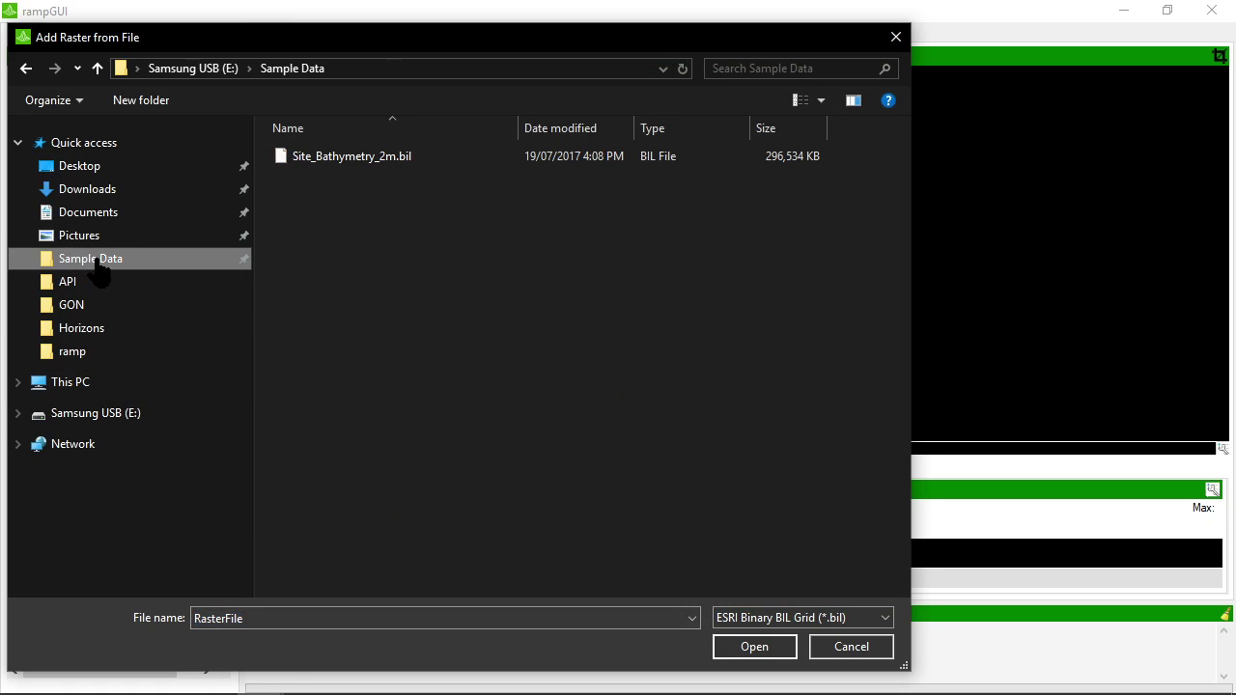
drag(901, 674, 811, 543)
click(701, 489)
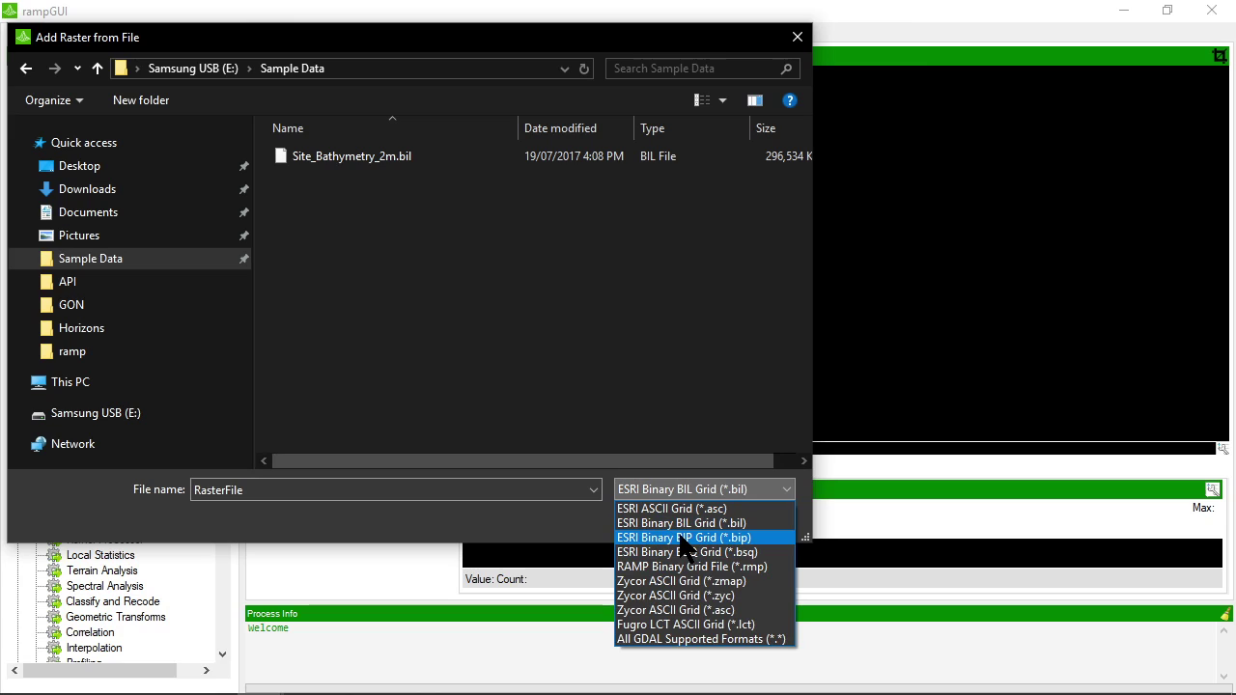
click(531, 60)
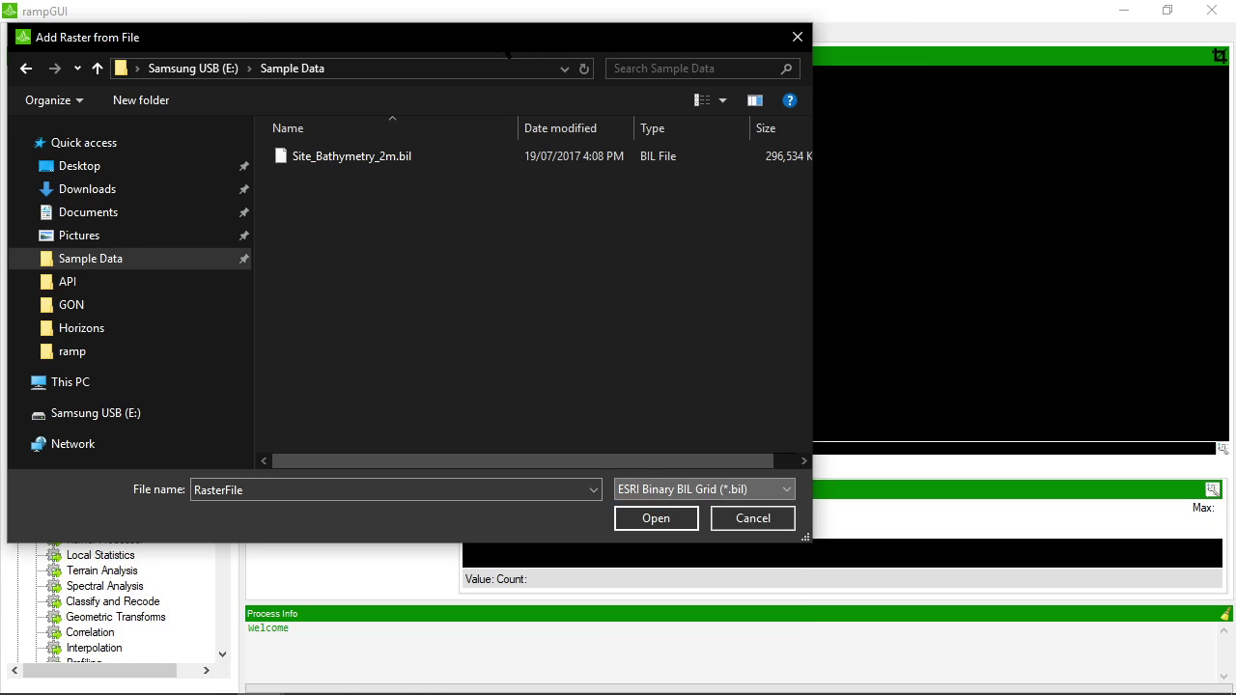
drag(510, 23, 573, 35)
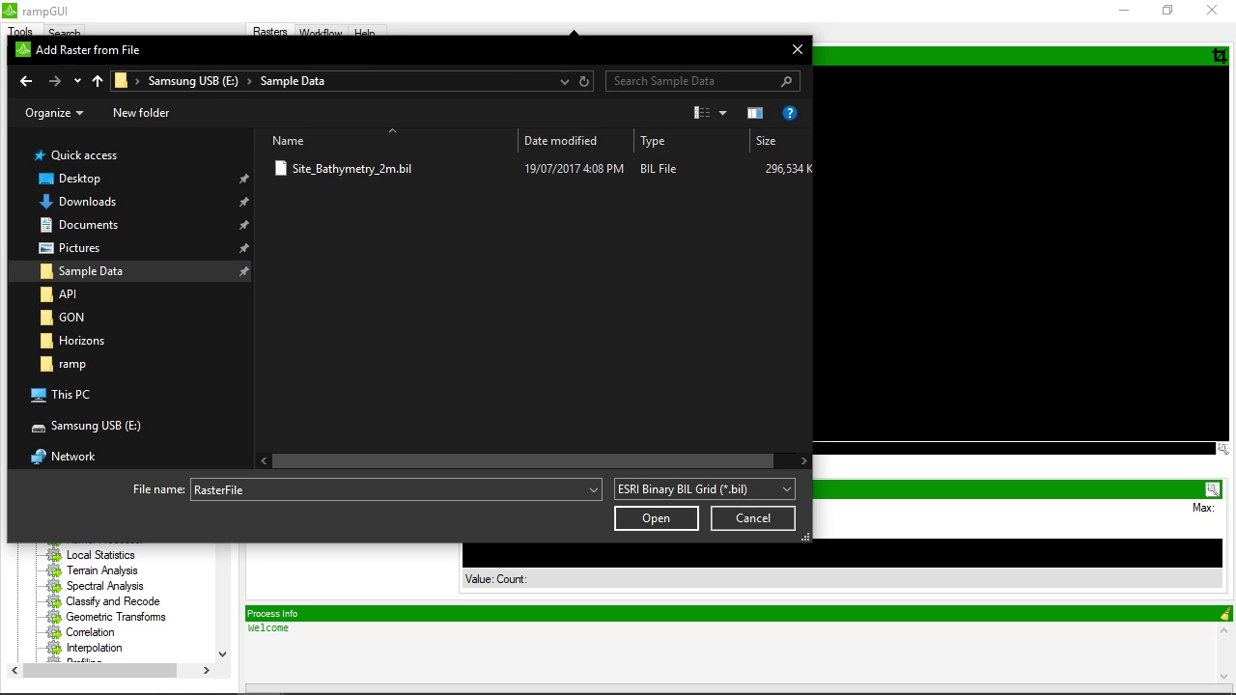
click(343, 172)
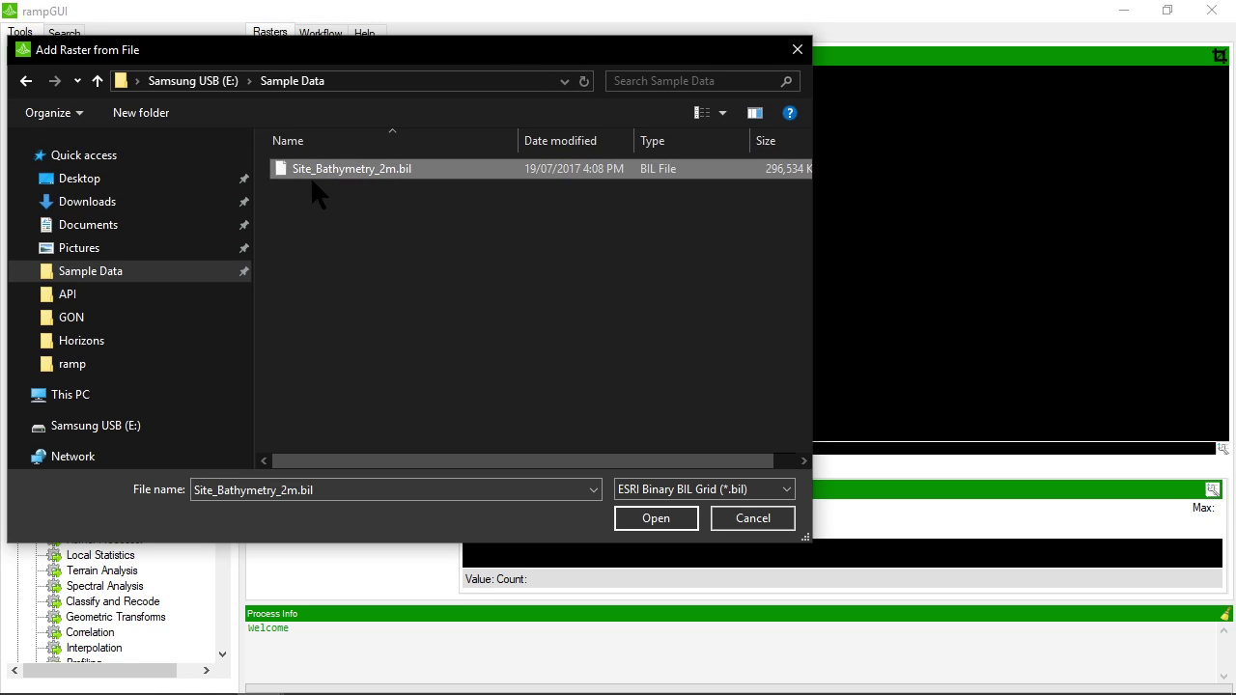
click(663, 526)
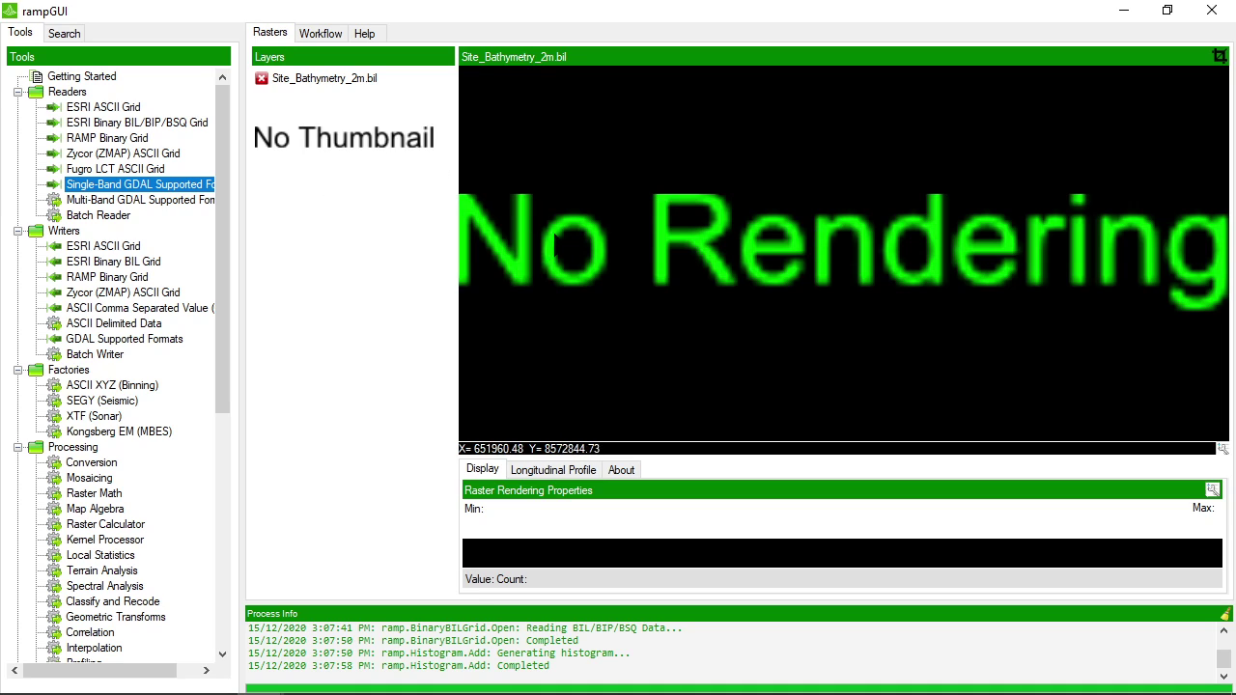
Step: Render the Site_Bathymetry_2m.bil layer (-187.26 to -84.38973) and read a depth value on the map
right_click(336, 136)
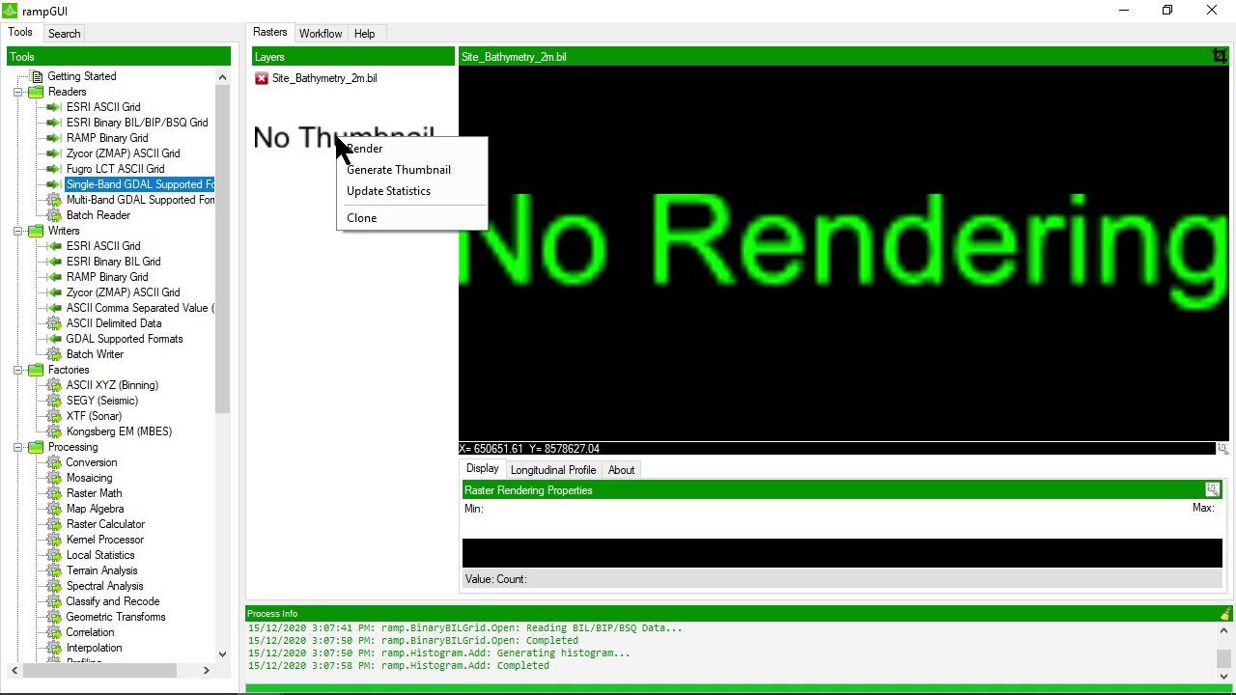
click(395, 151)
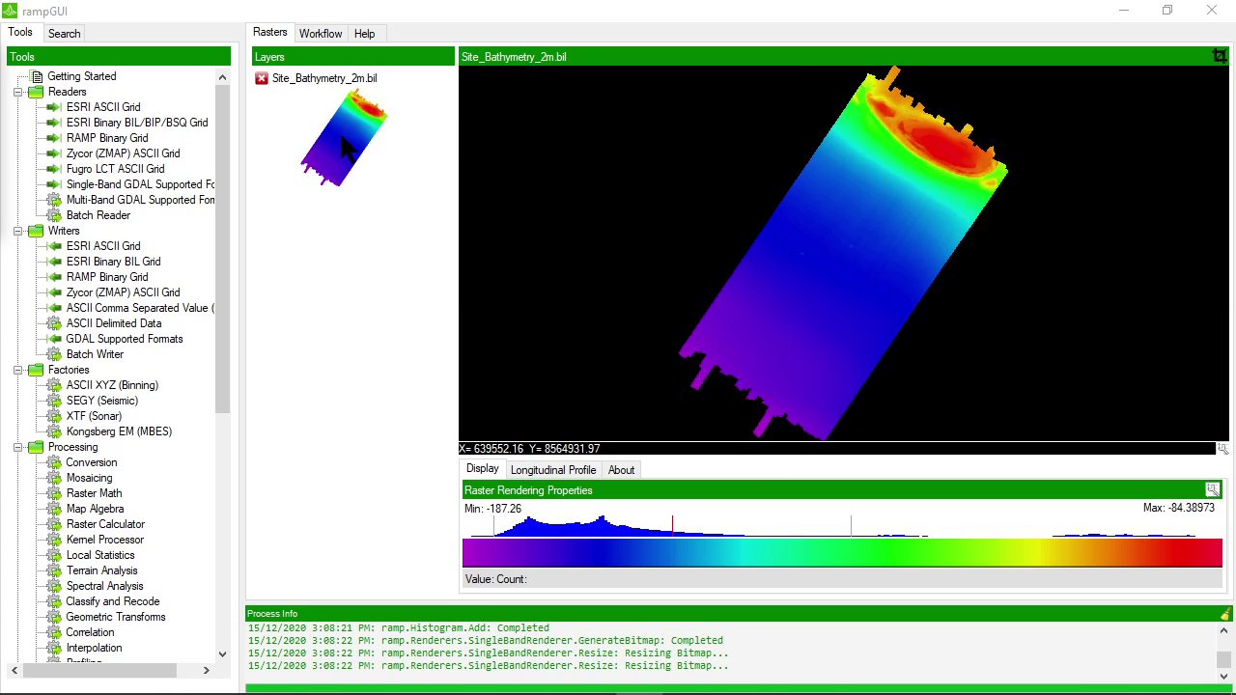
click(208, 184)
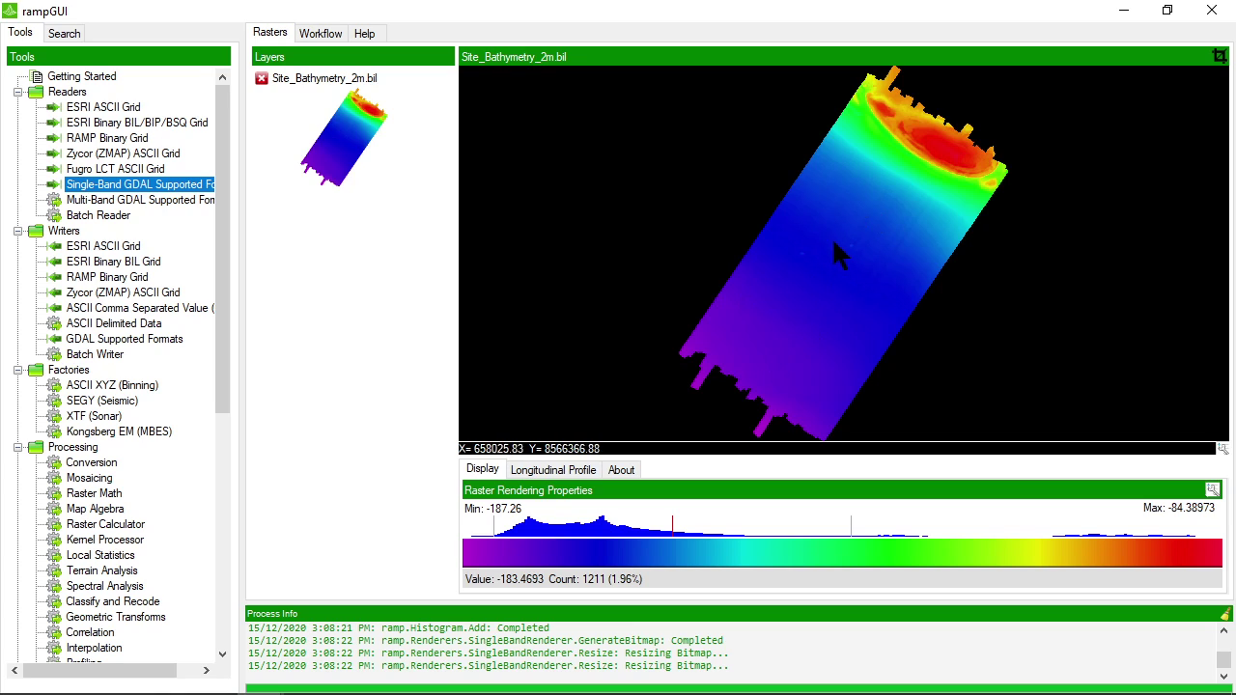
click(853, 214)
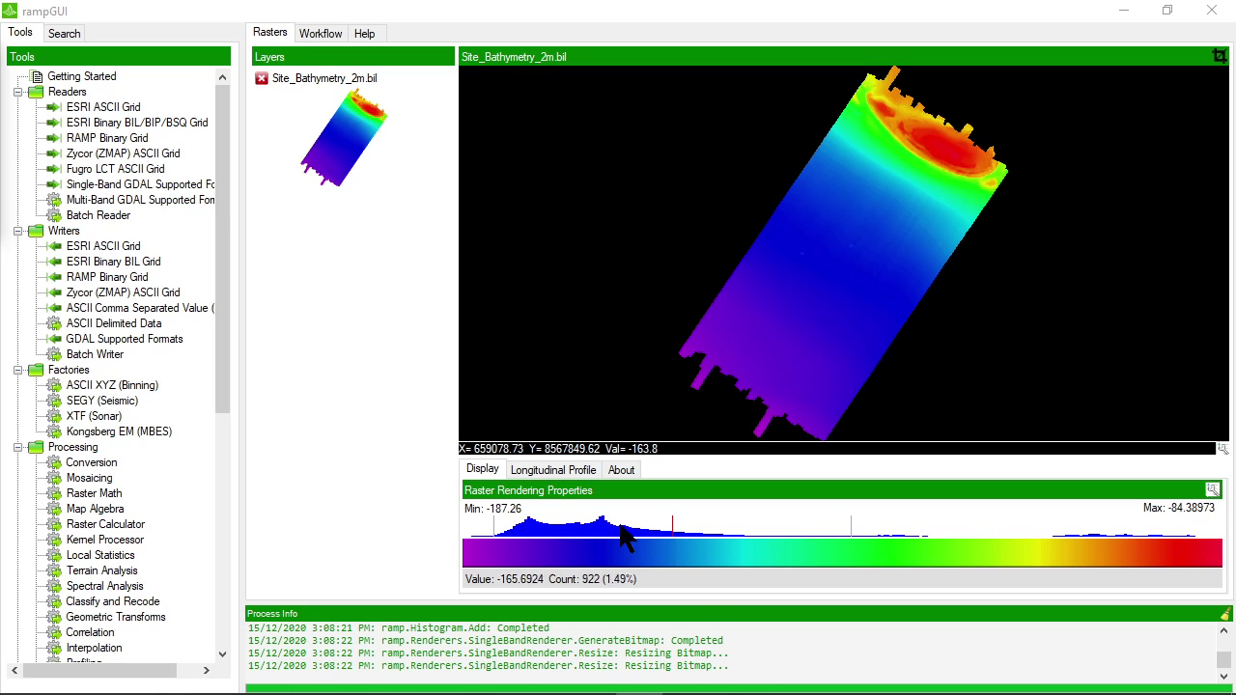
Step: Choose the SCM-Tofino (Divering).col palette in the raster's rendering properties
click(1213, 490)
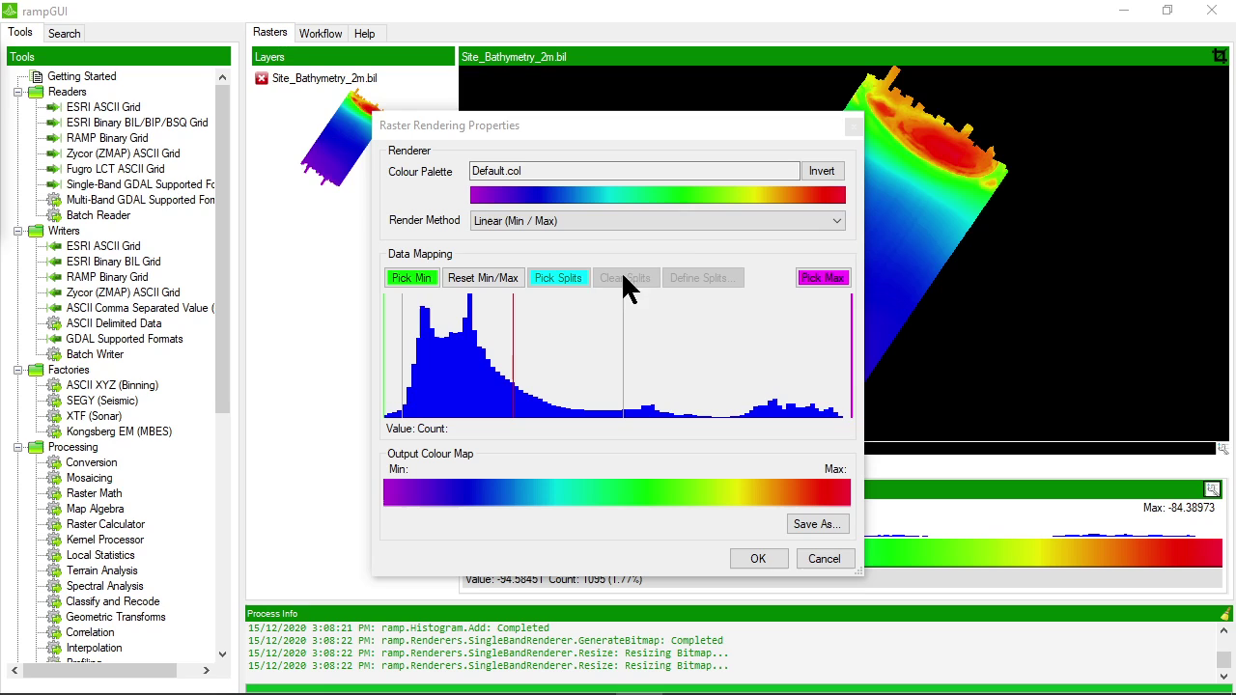
click(625, 195)
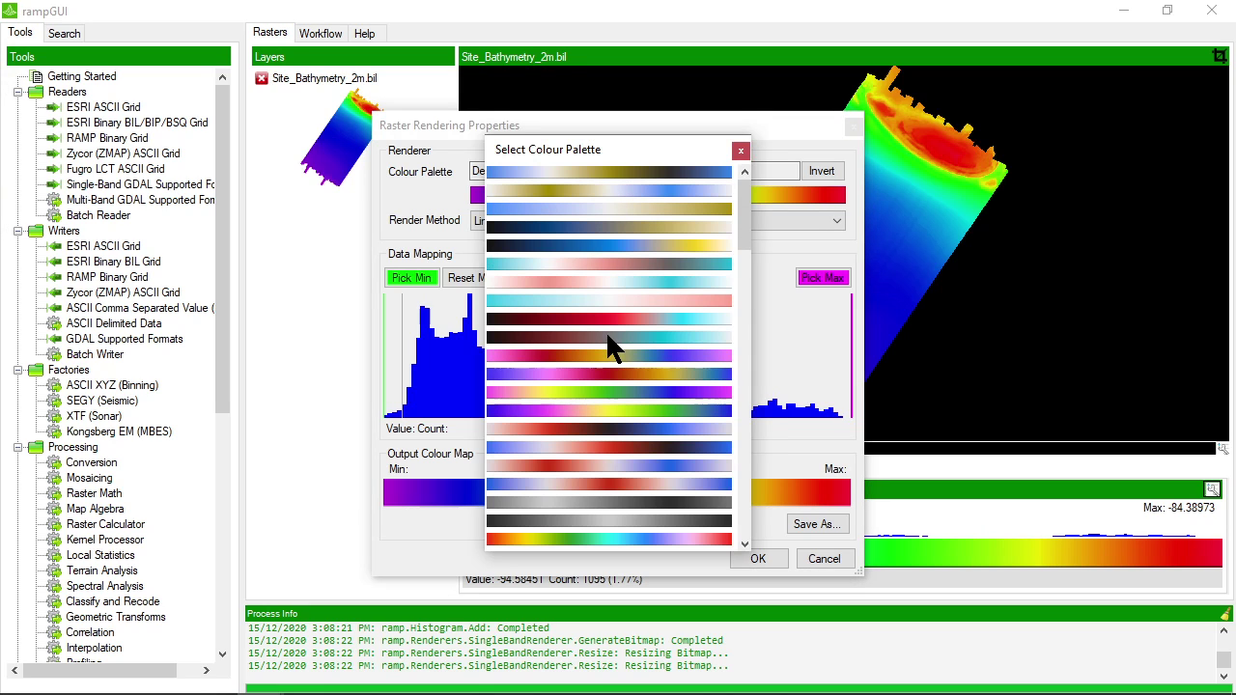
scroll(607, 338, down, 10)
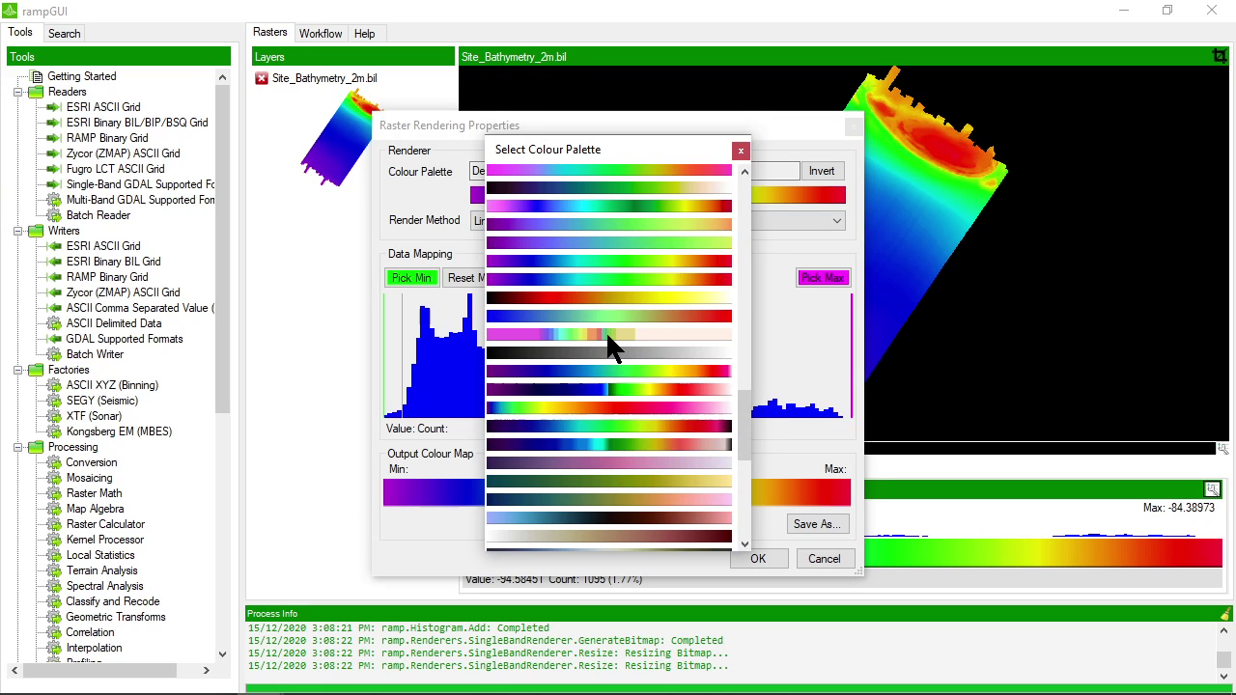
scroll(608, 338, down, 4)
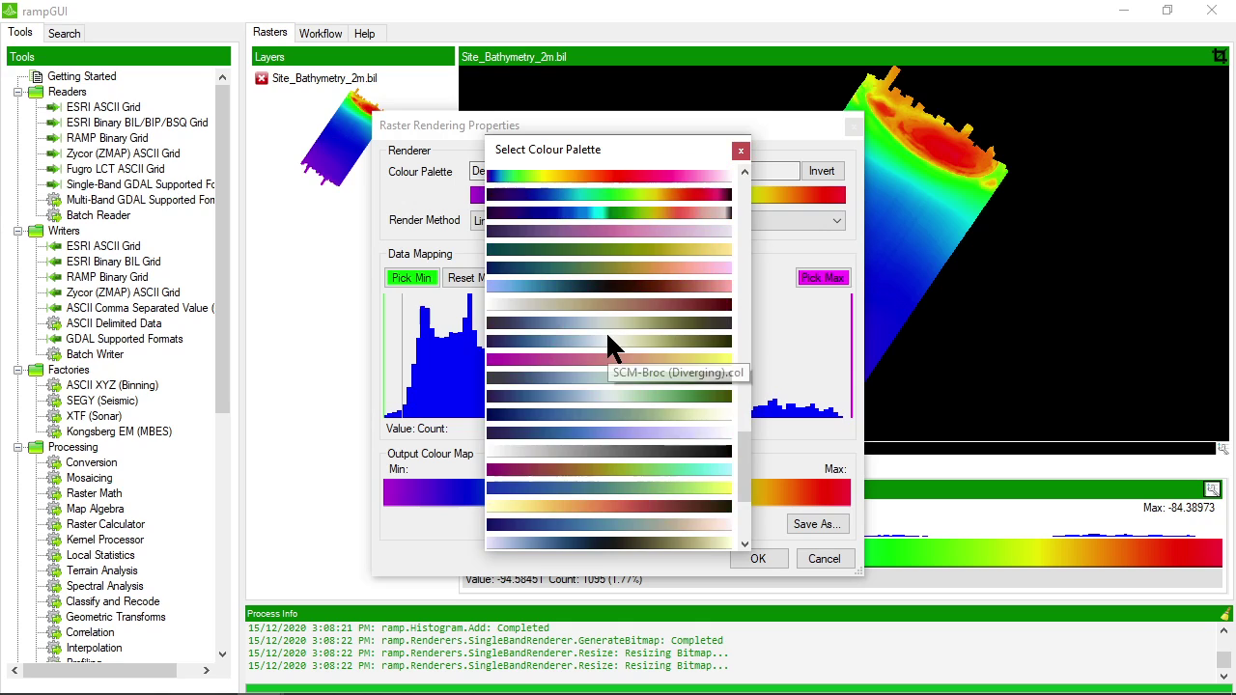
scroll(607, 338, down, 3)
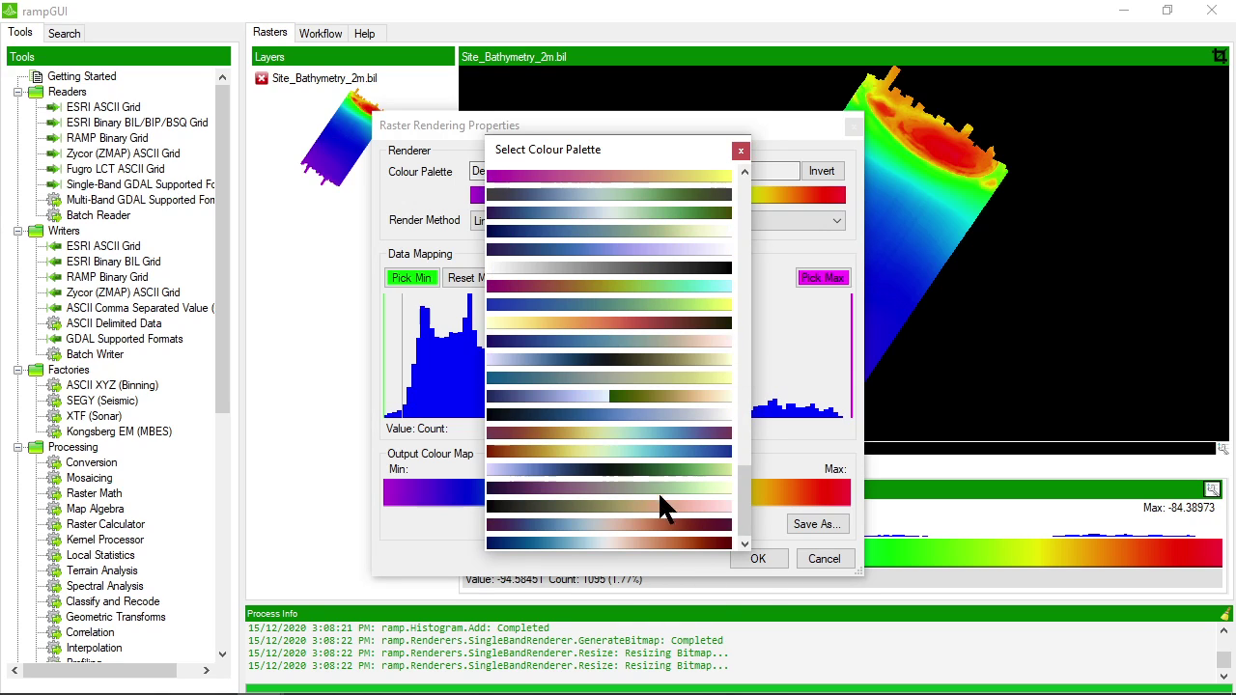
click(613, 471)
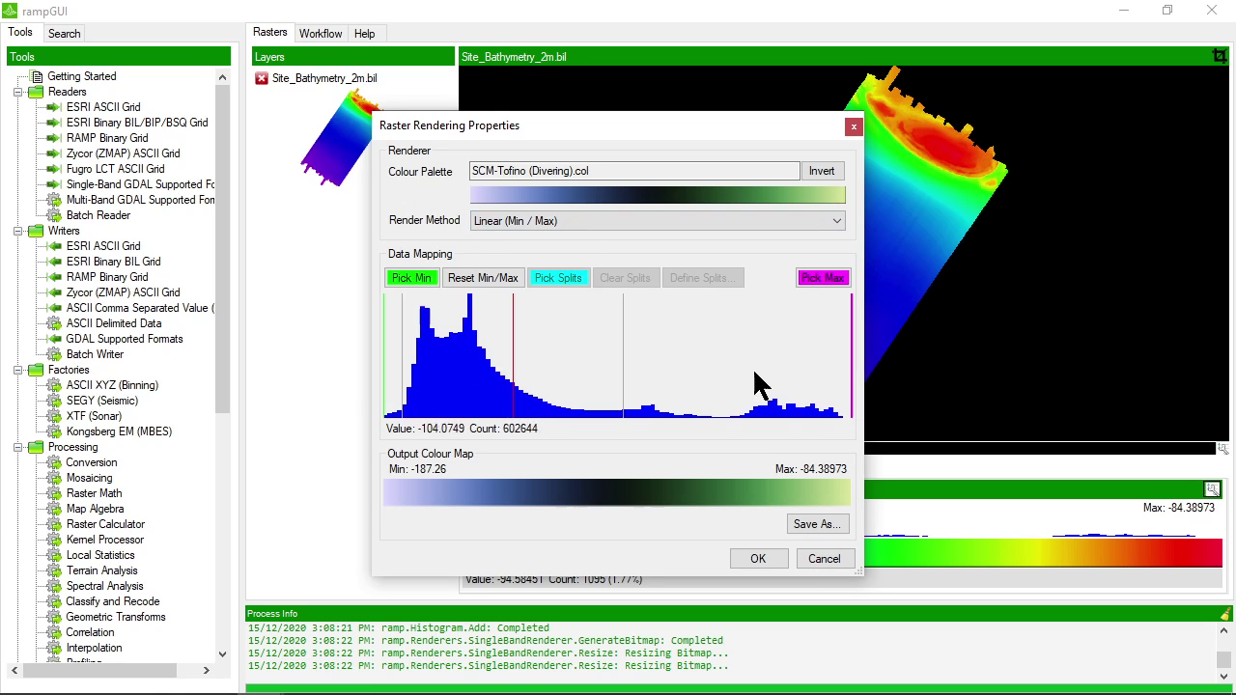
Step: Apply the Tofino palette with Equalised render method, then reopen the rendering properties
click(504, 218)
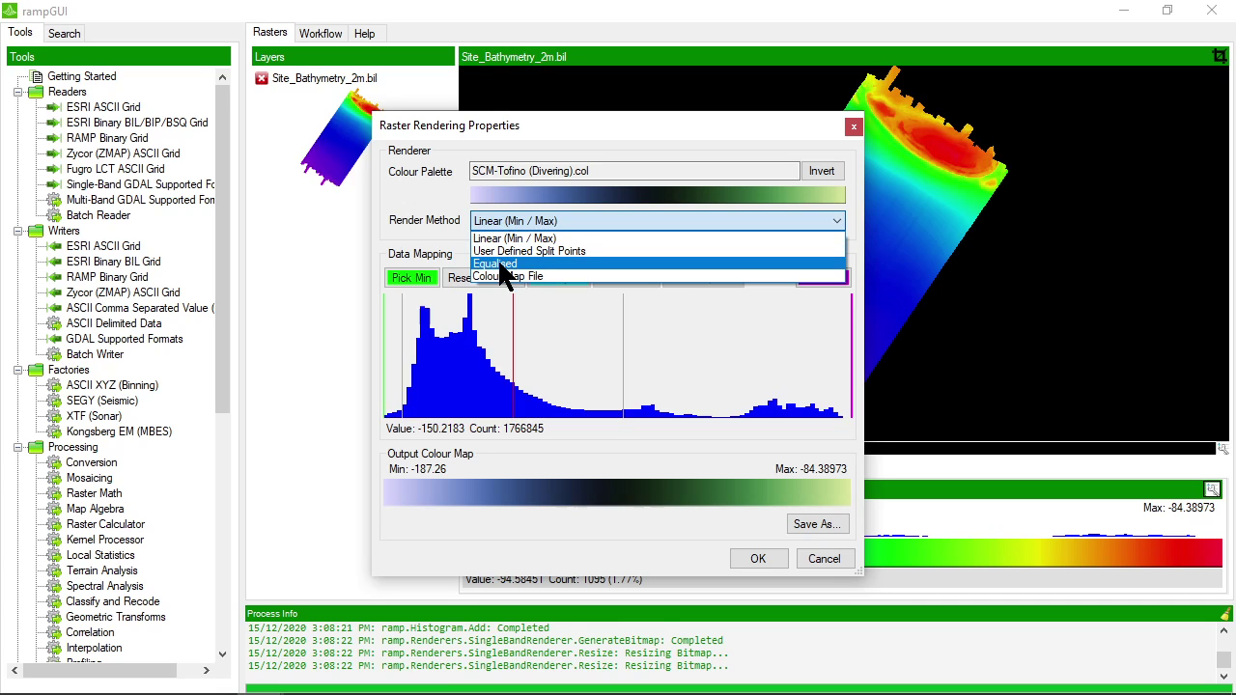
click(504, 264)
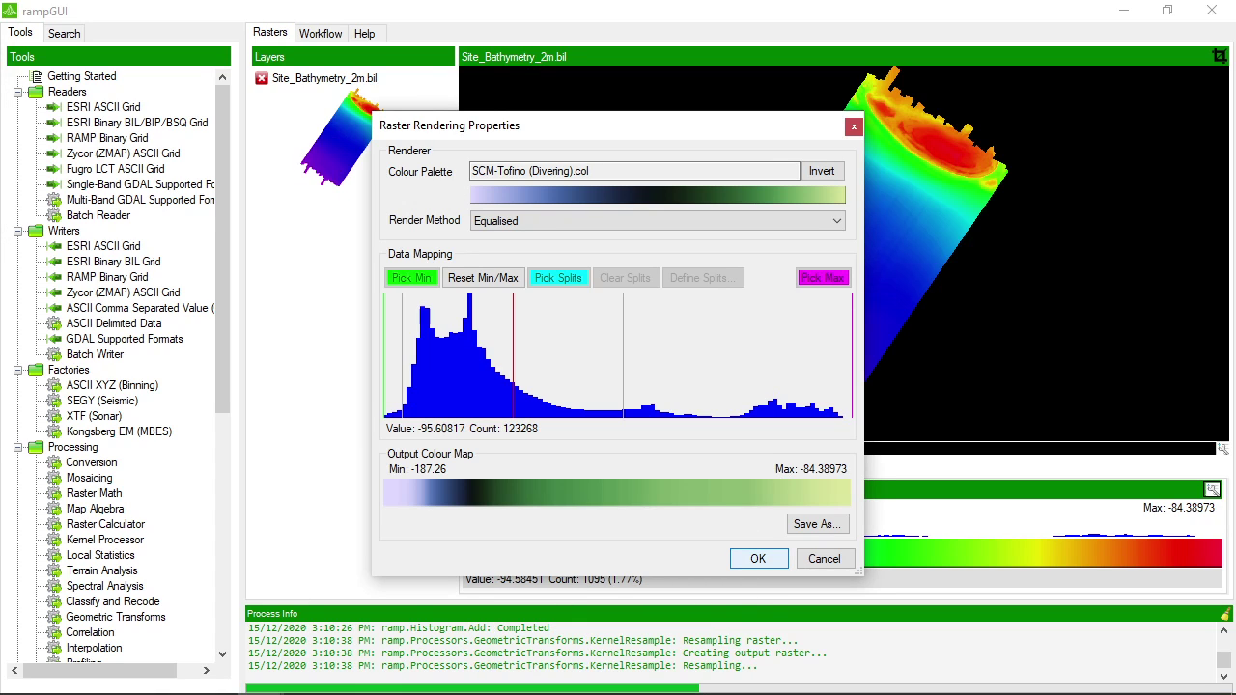
click(758, 558)
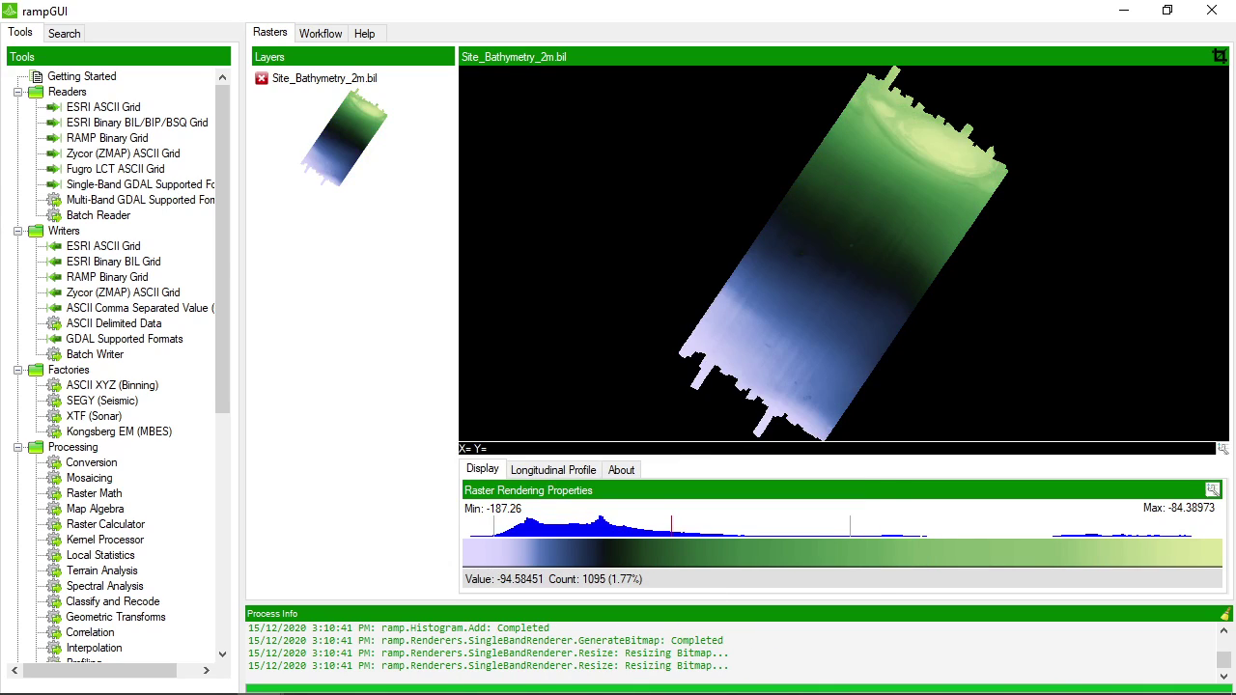
click(1212, 489)
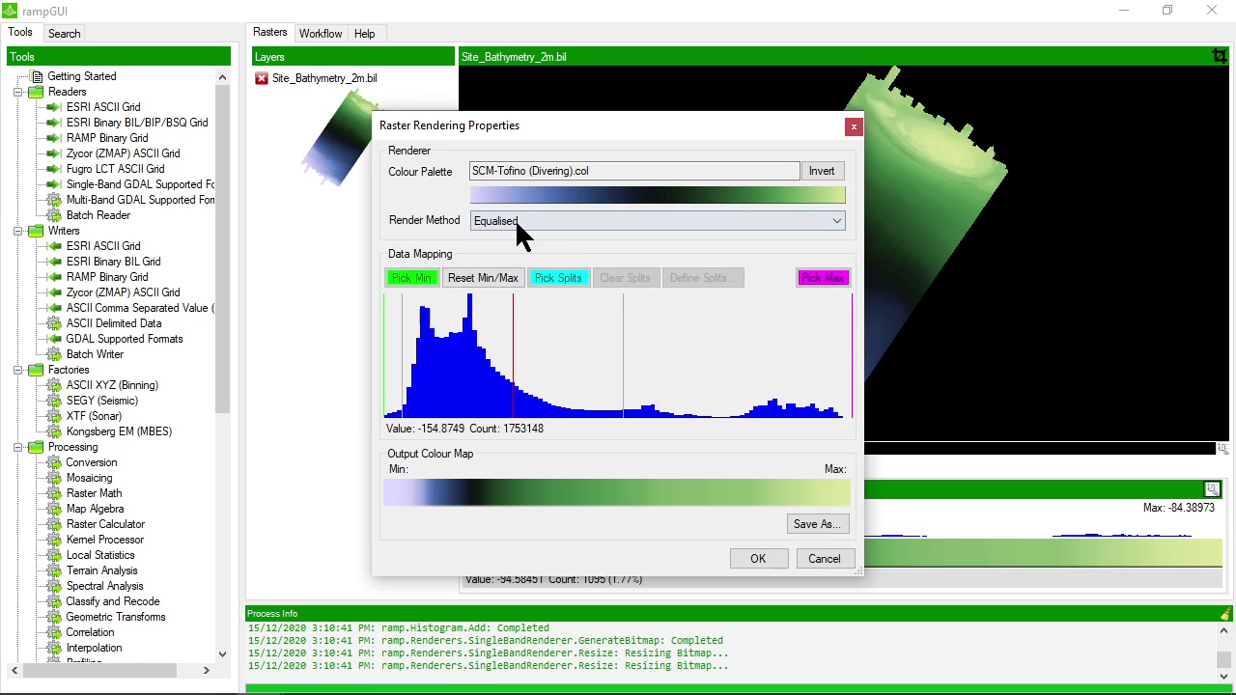
Step: Render with User Defined Split Points at the mean and a standard deviation offset of 1
click(516, 219)
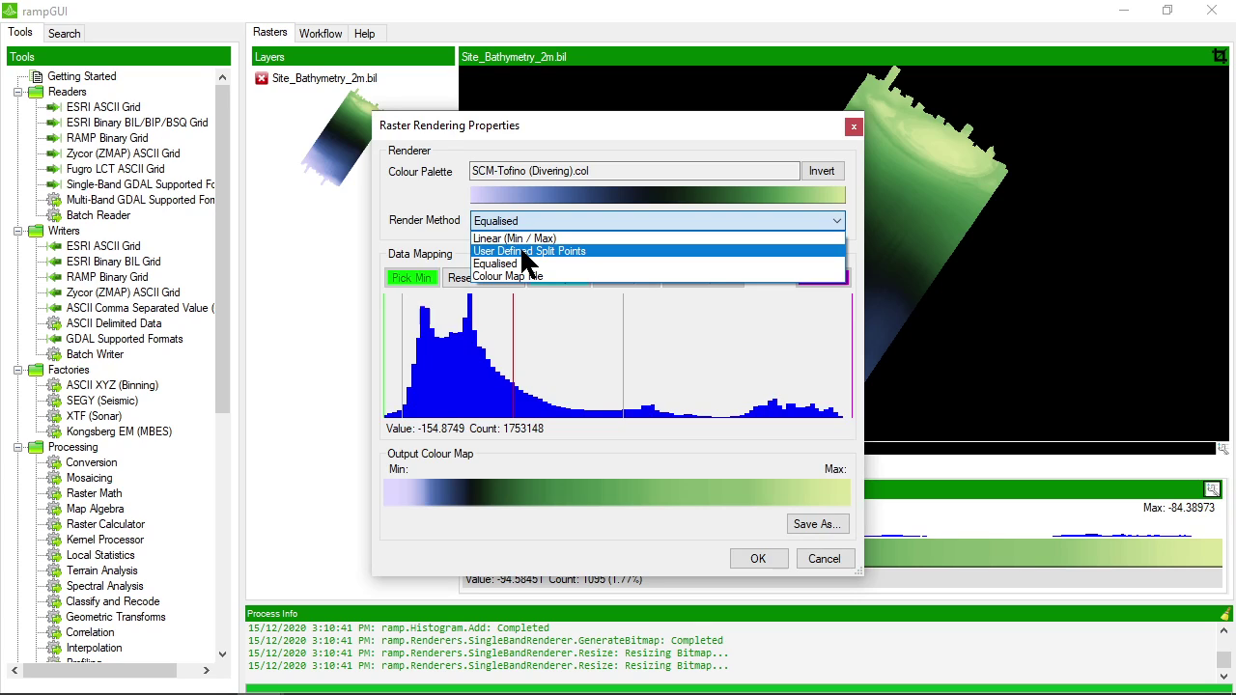
click(522, 252)
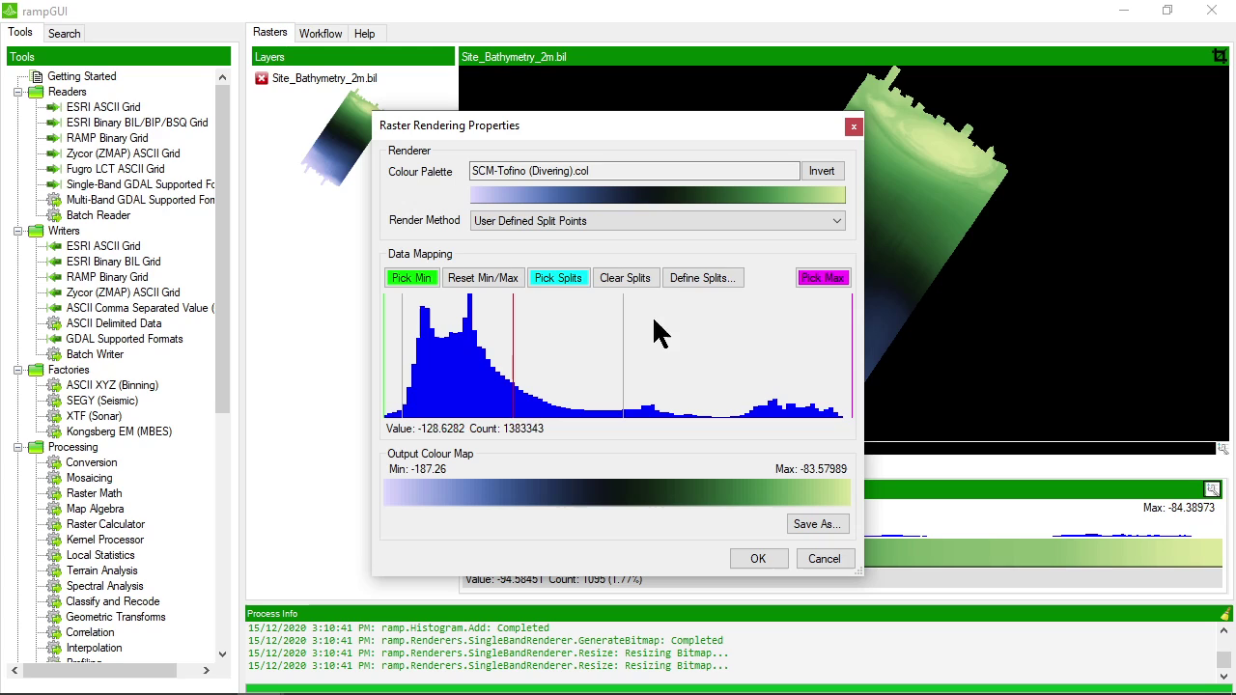
click(693, 280)
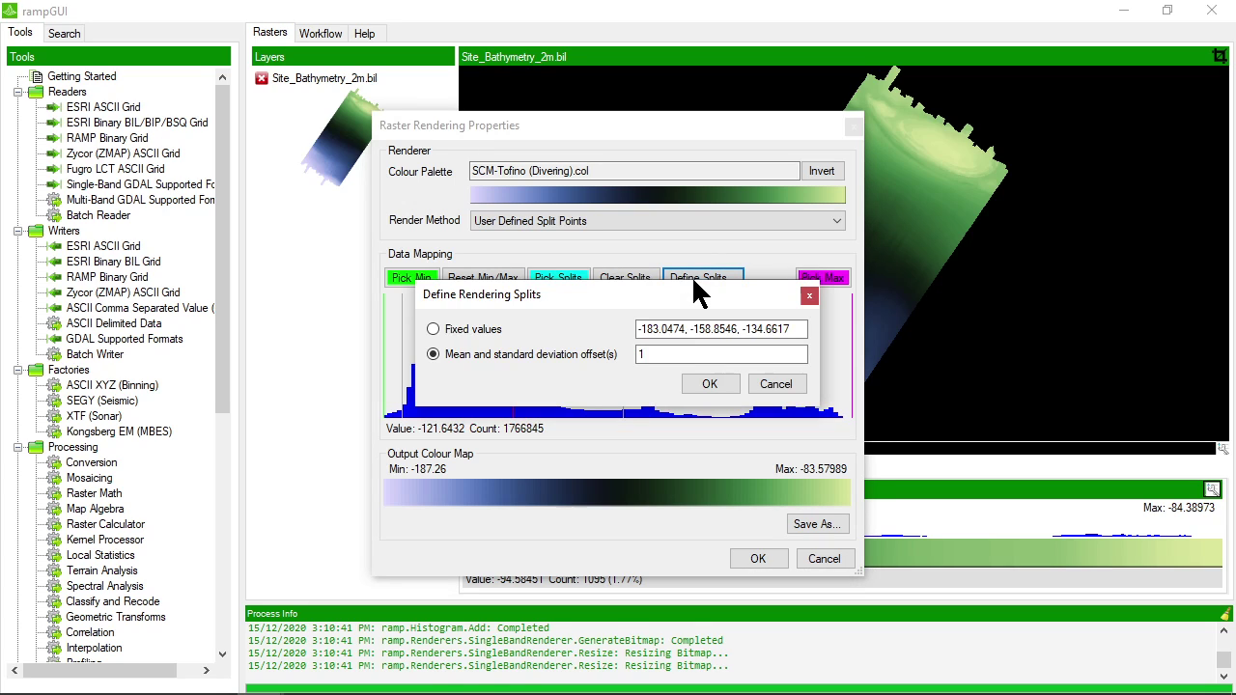
click(658, 354)
text(1)
click(711, 384)
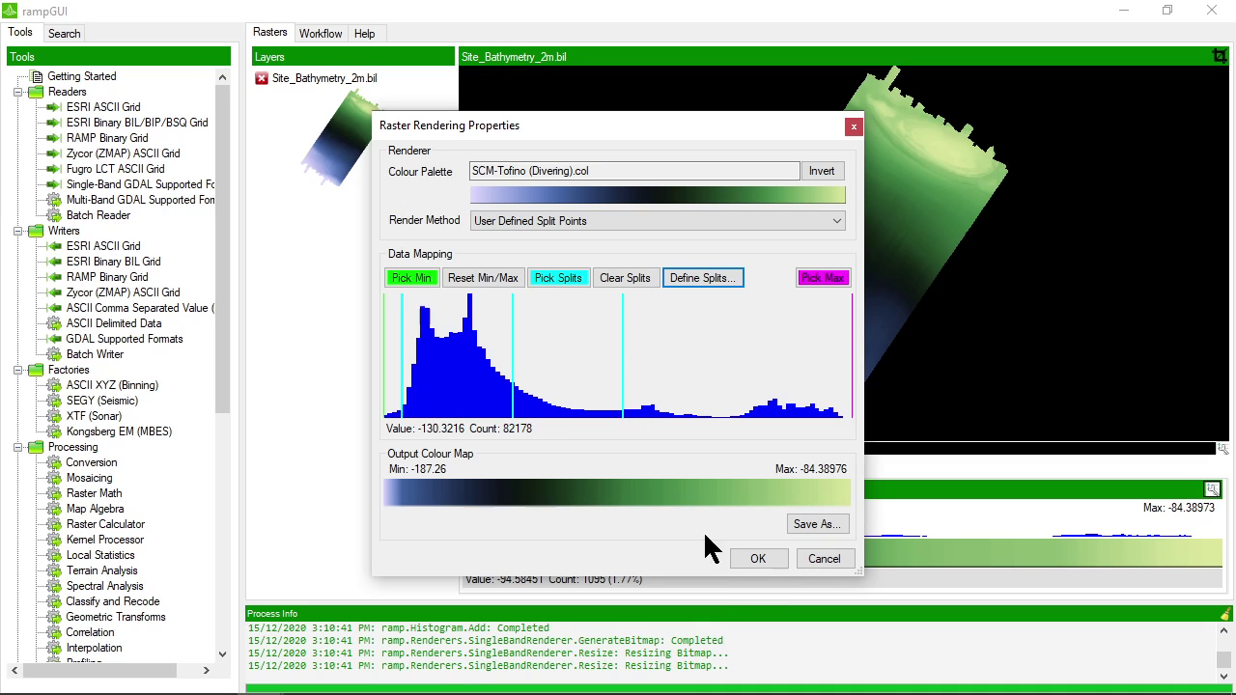
click(759, 560)
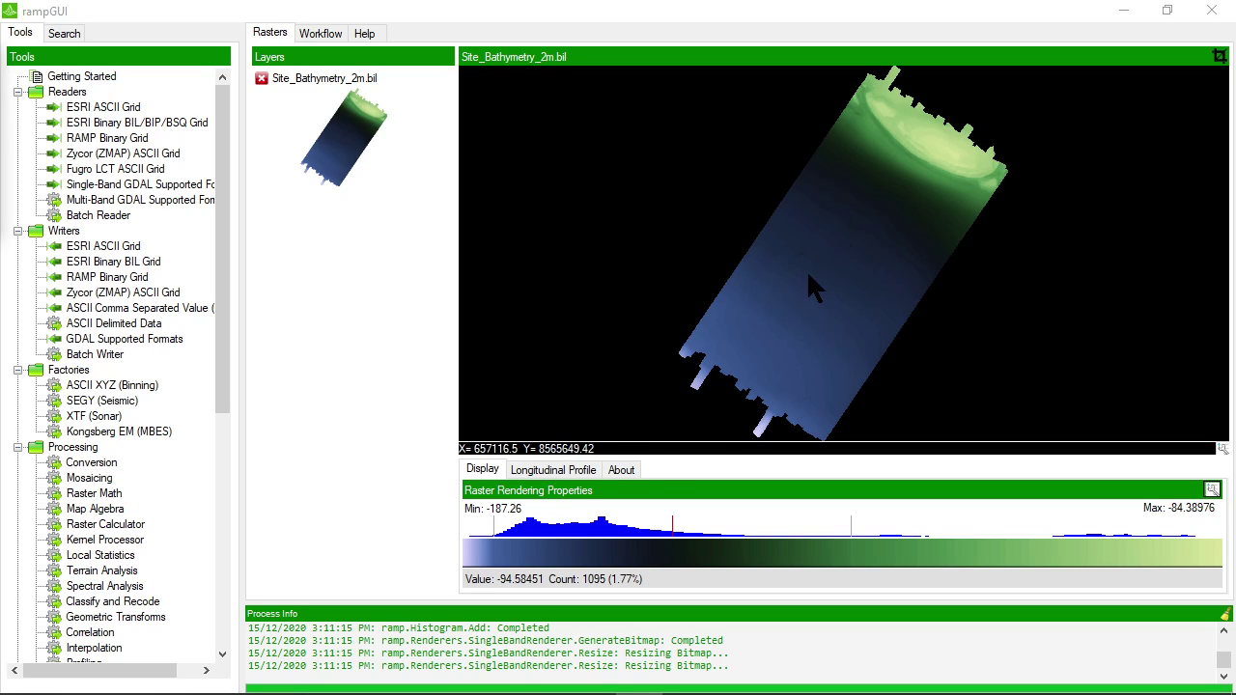
Step: Enlarge the longitudinal profile graph and draw a short 3110.17 m profile across the top shallows
click(557, 480)
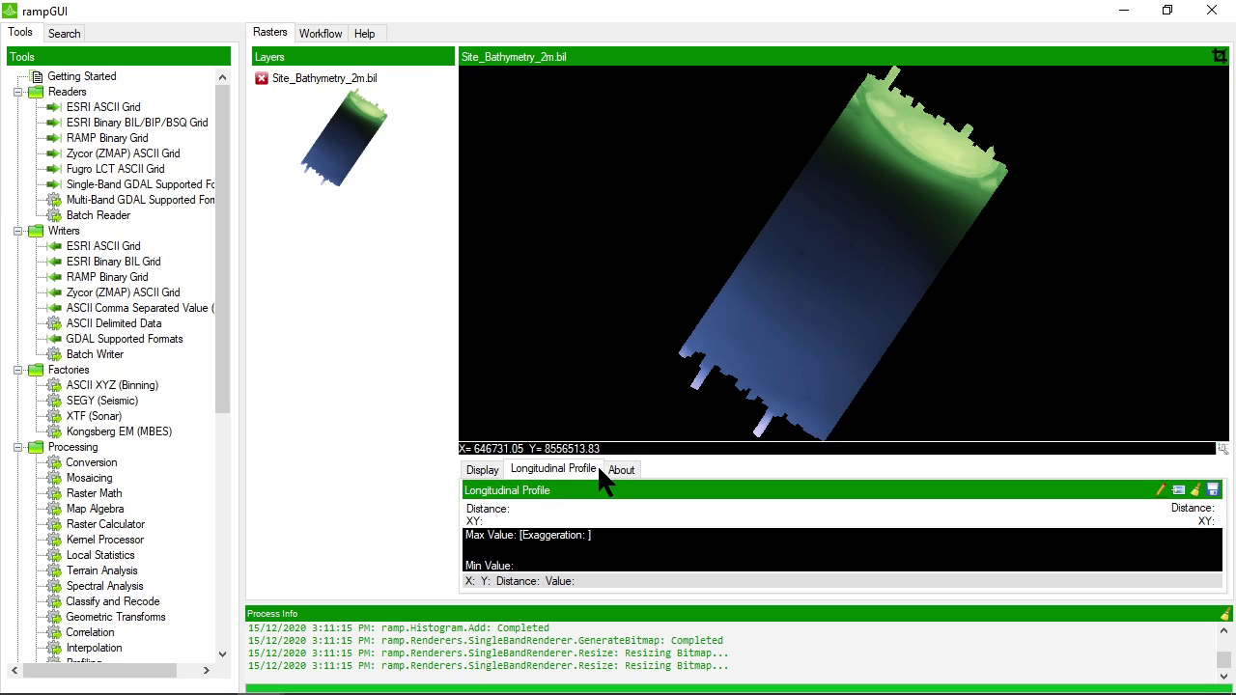
click(1161, 489)
click(765, 367)
click(913, 138)
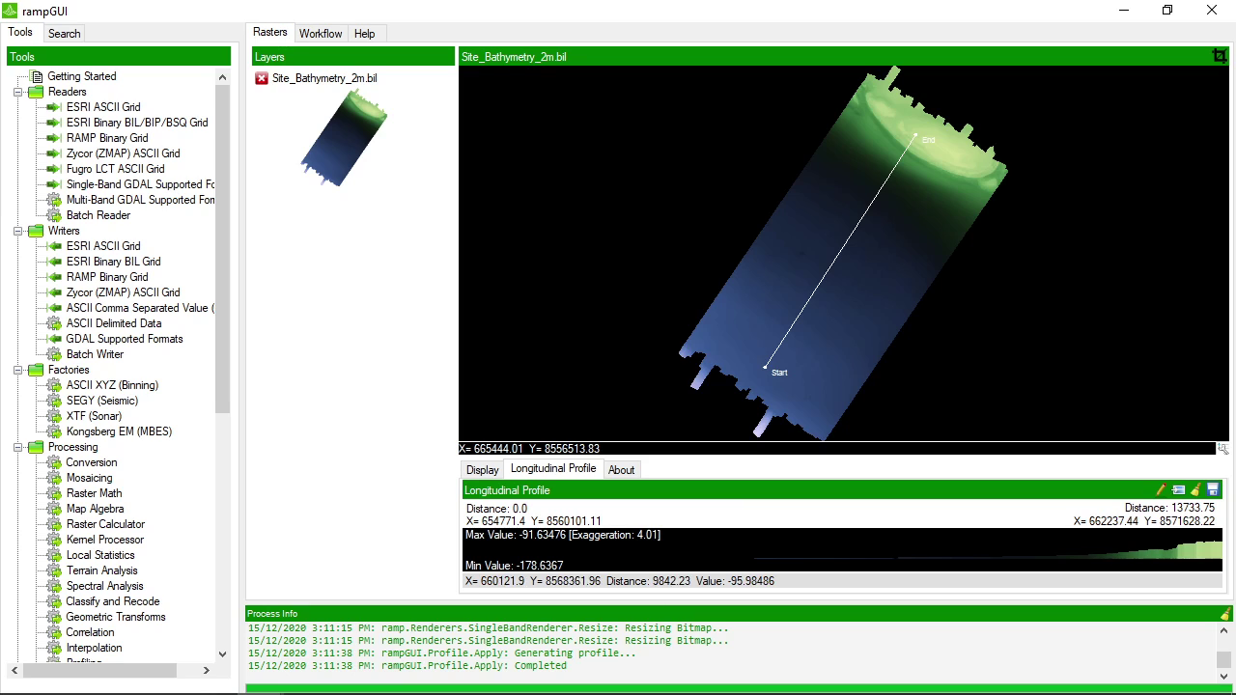
drag(742, 456, 740, 305)
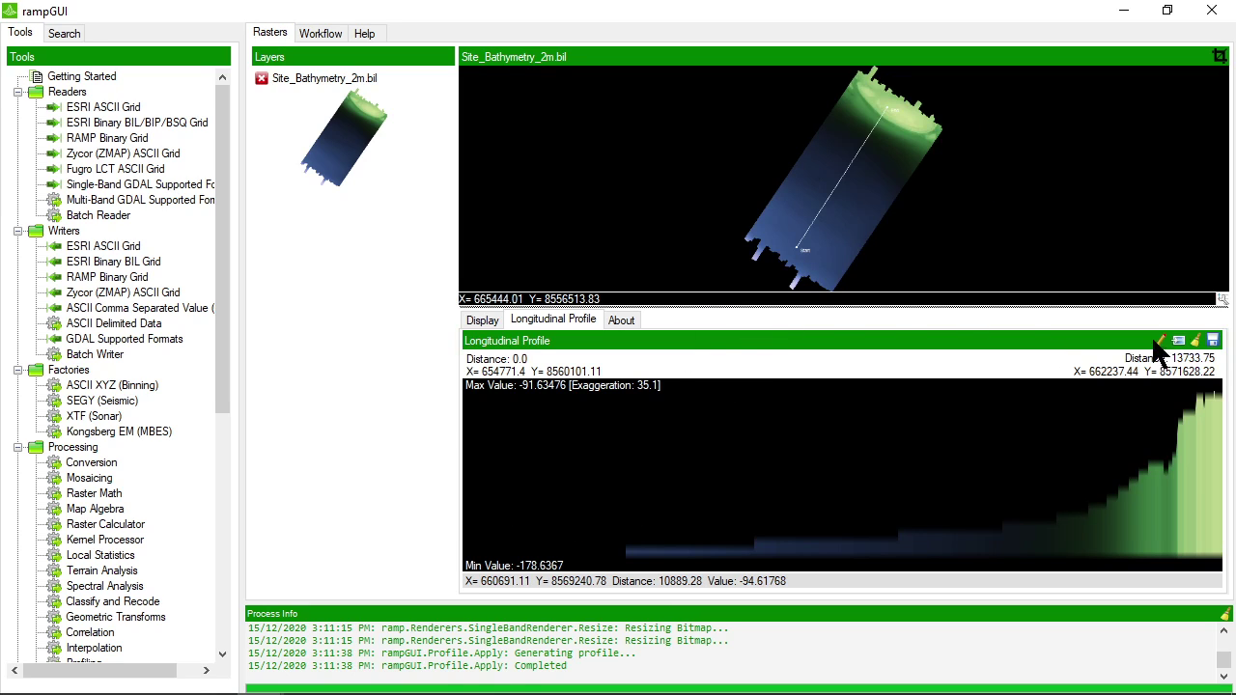
drag(871, 89, 874, 128)
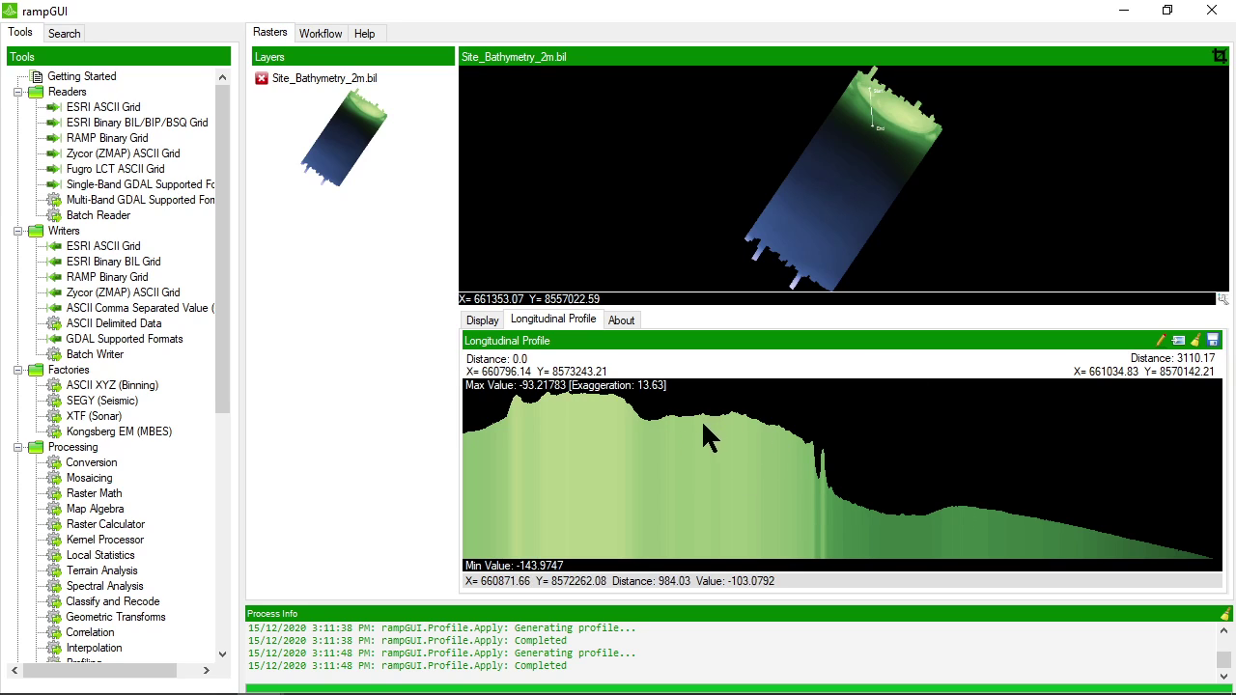
Step: Regenerate the bathymetry histogram in the About tab with 50 bins and enlarge the map view
click(621, 319)
click(618, 386)
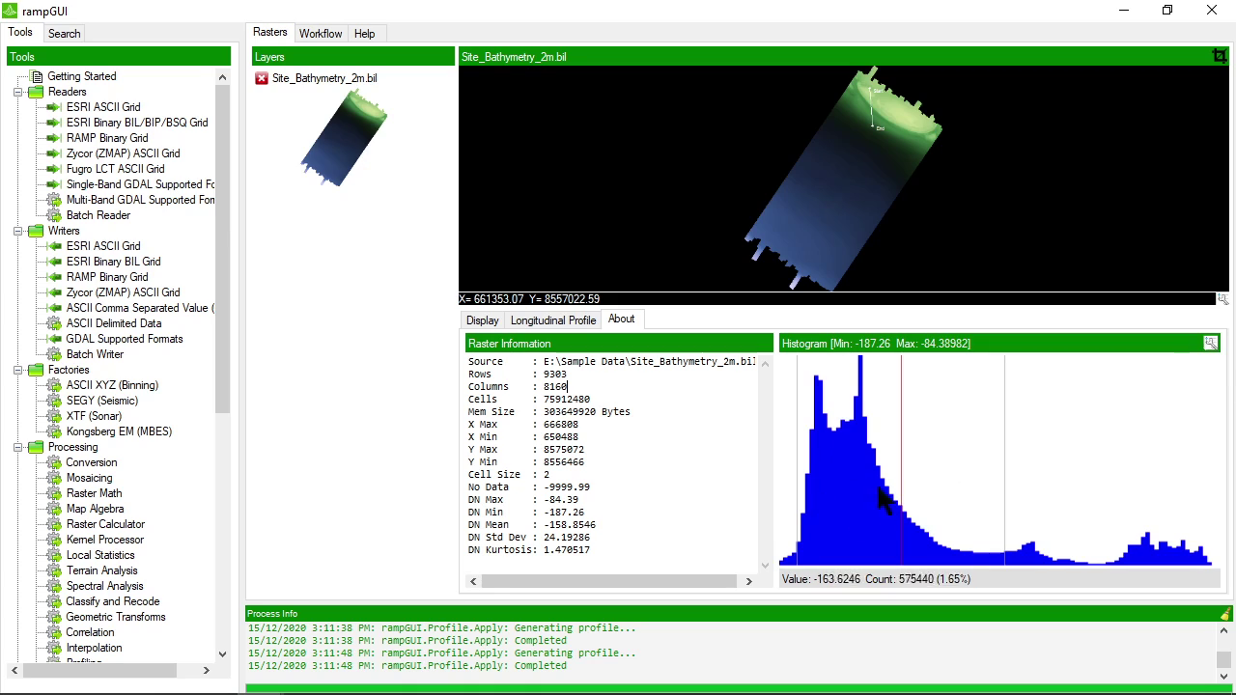
click(1210, 344)
drag(519, 187, 586, 249)
click(568, 261)
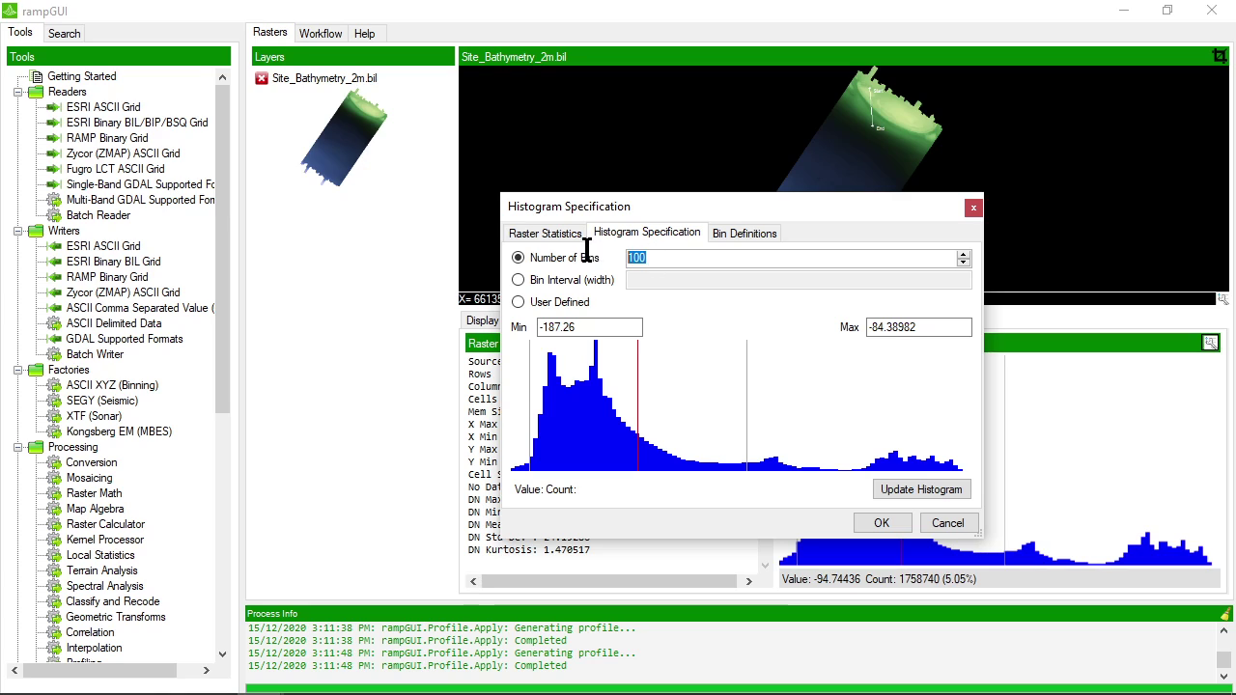
text(50)
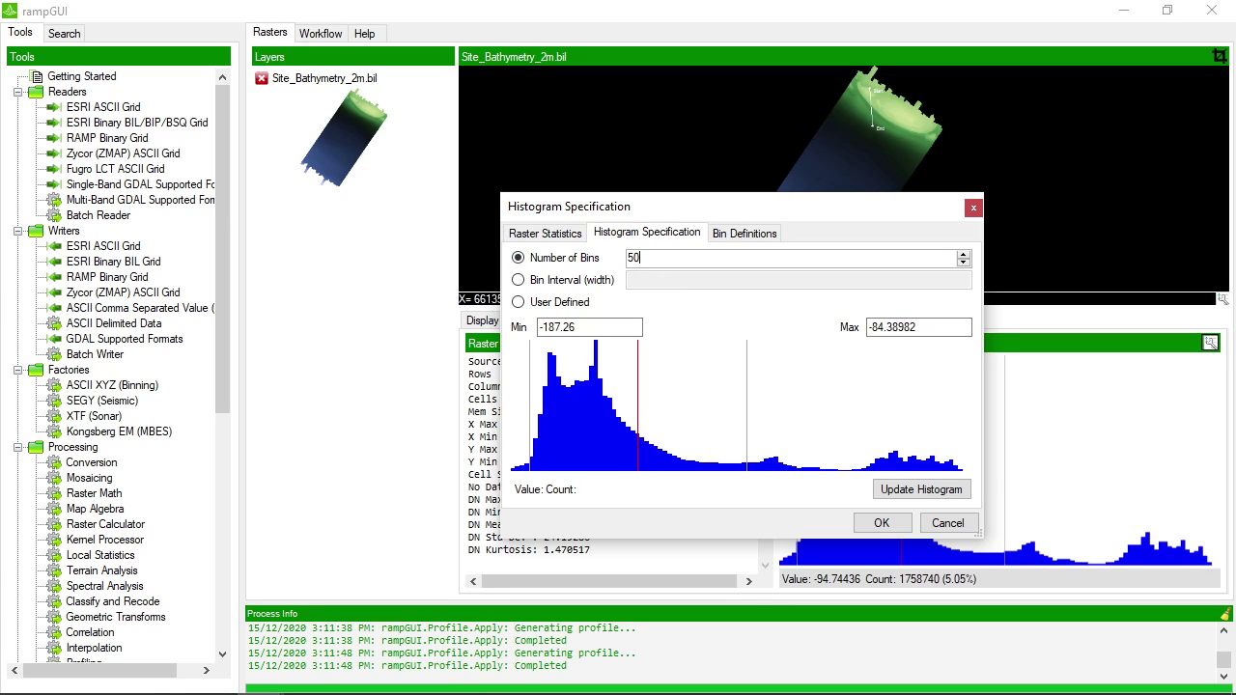
click(925, 486)
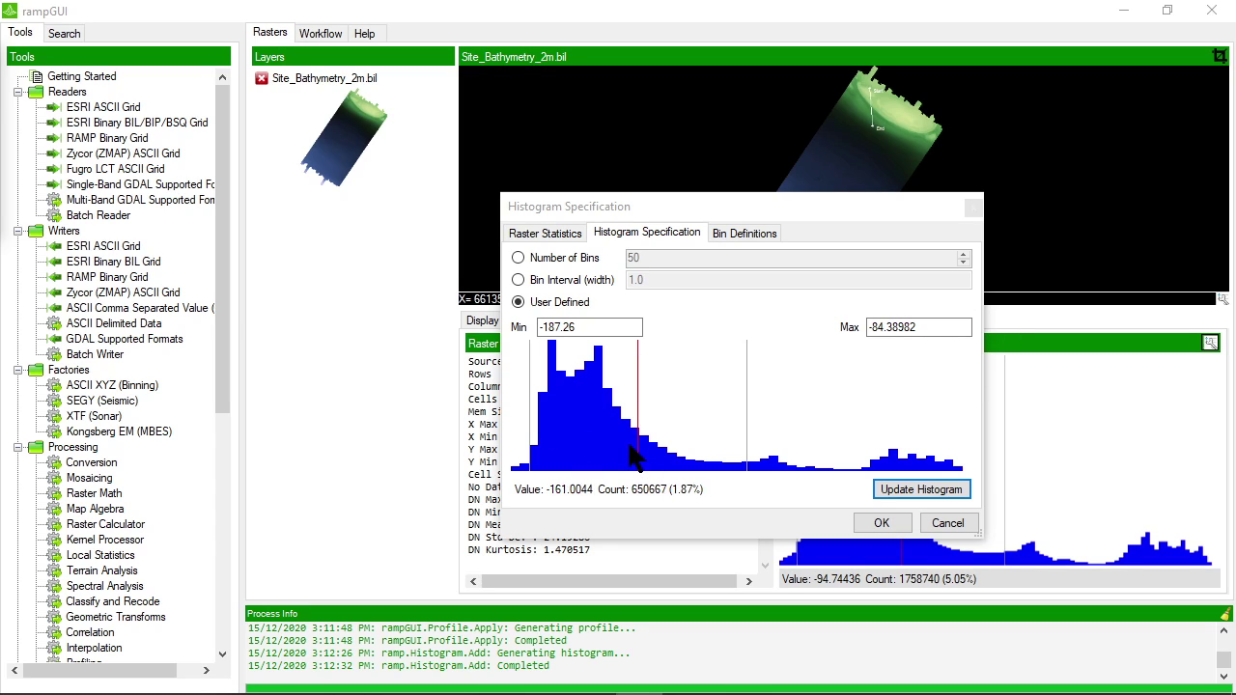
click(886, 524)
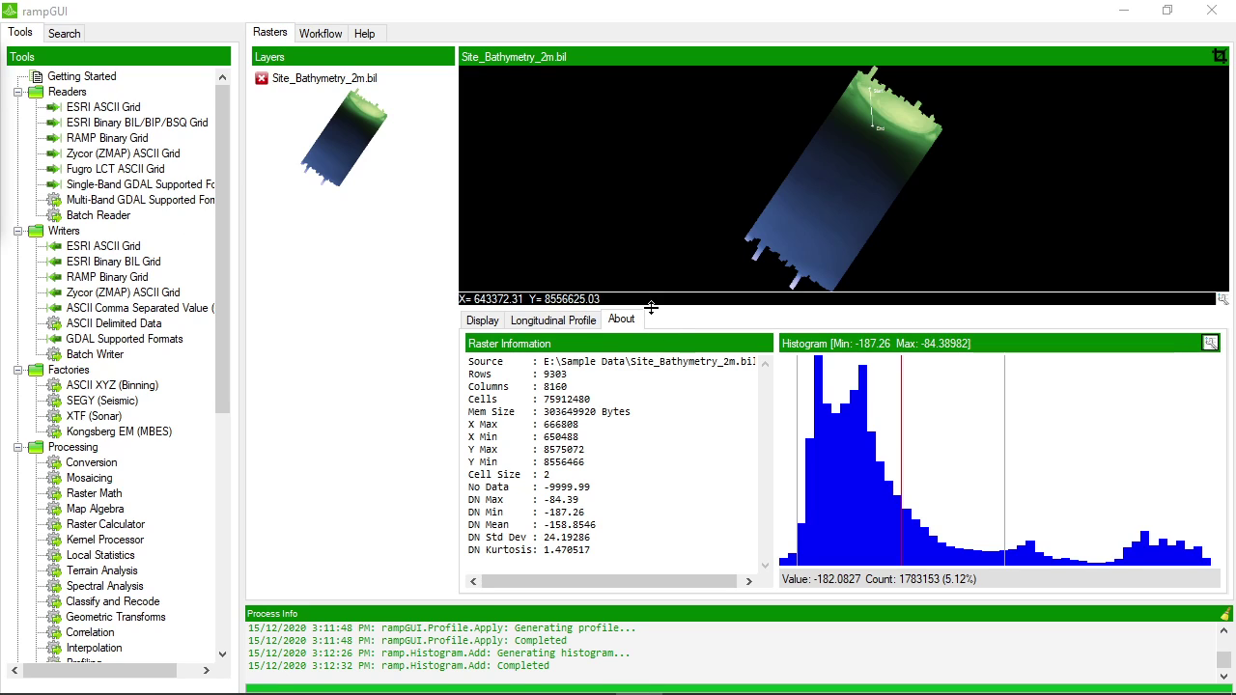
drag(651, 307, 674, 477)
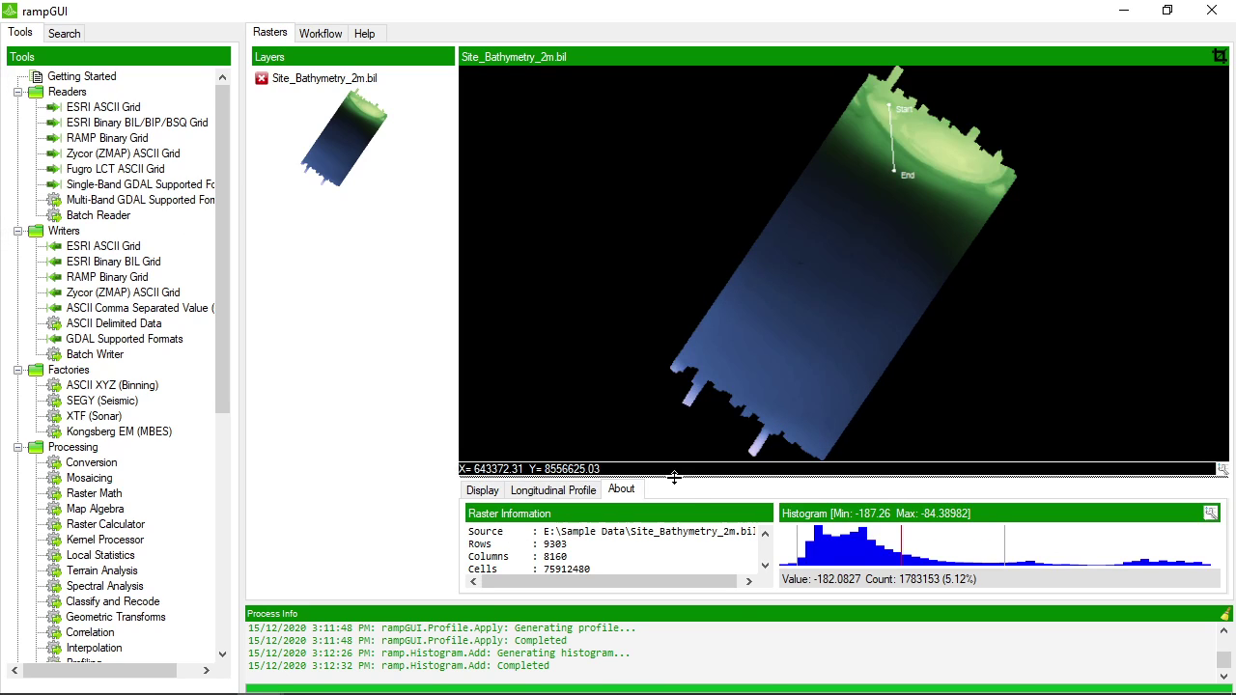
Step: Reveal the histogram on the Display tab and collapse the Readers and Writers tool groups
click(495, 493)
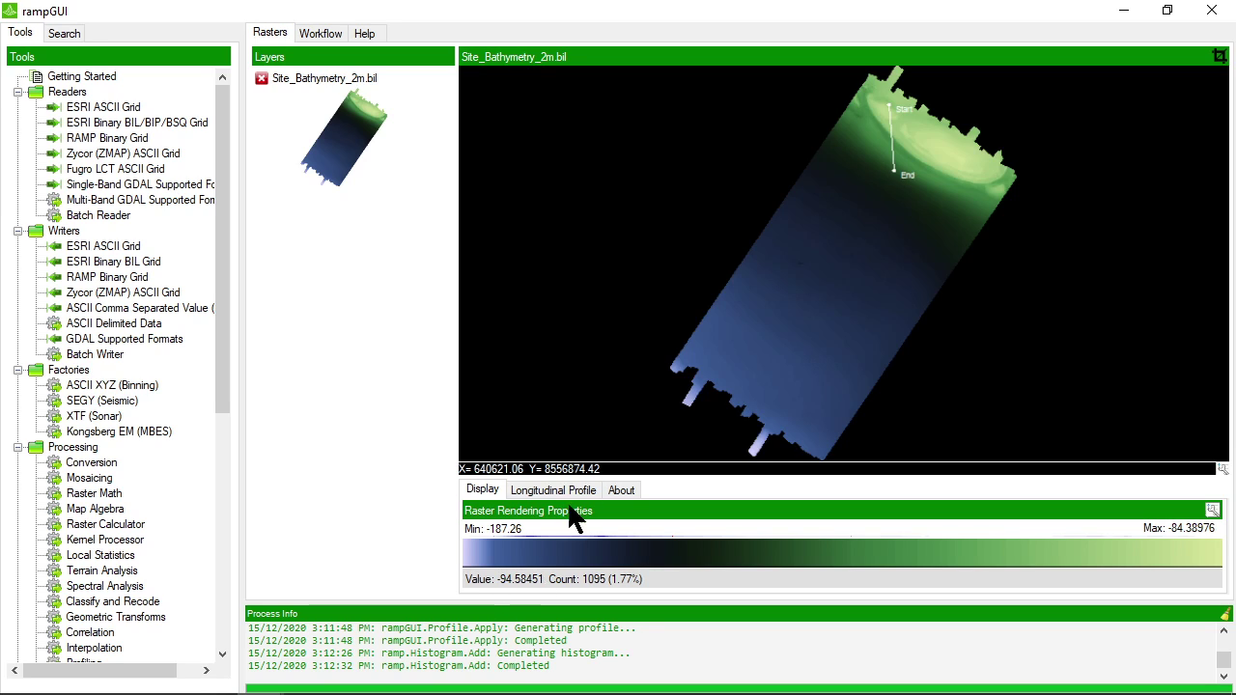
drag(593, 476, 591, 436)
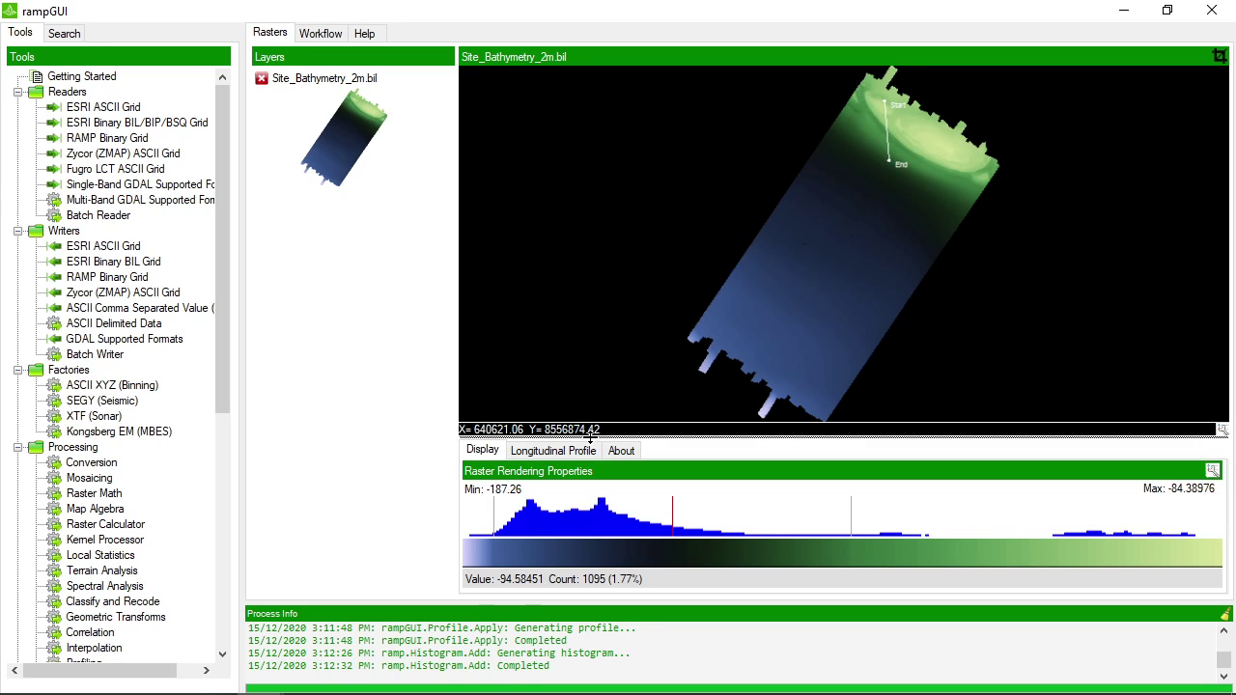
click(18, 92)
click(18, 107)
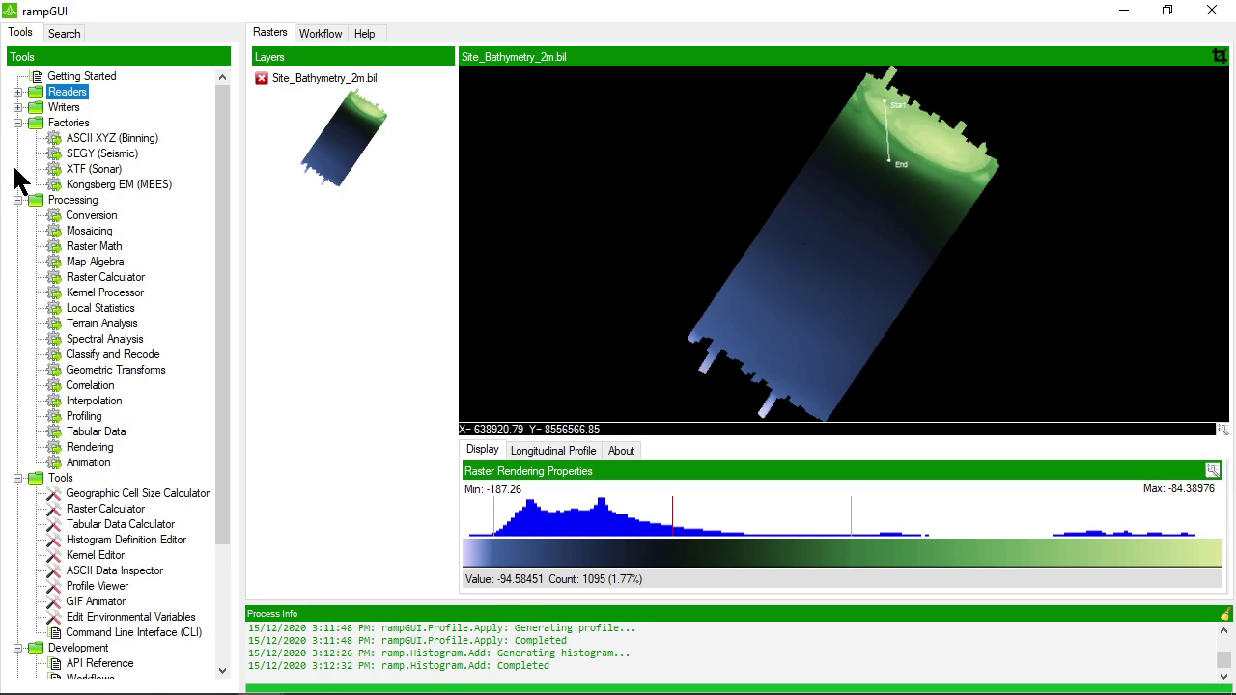
click(73, 214)
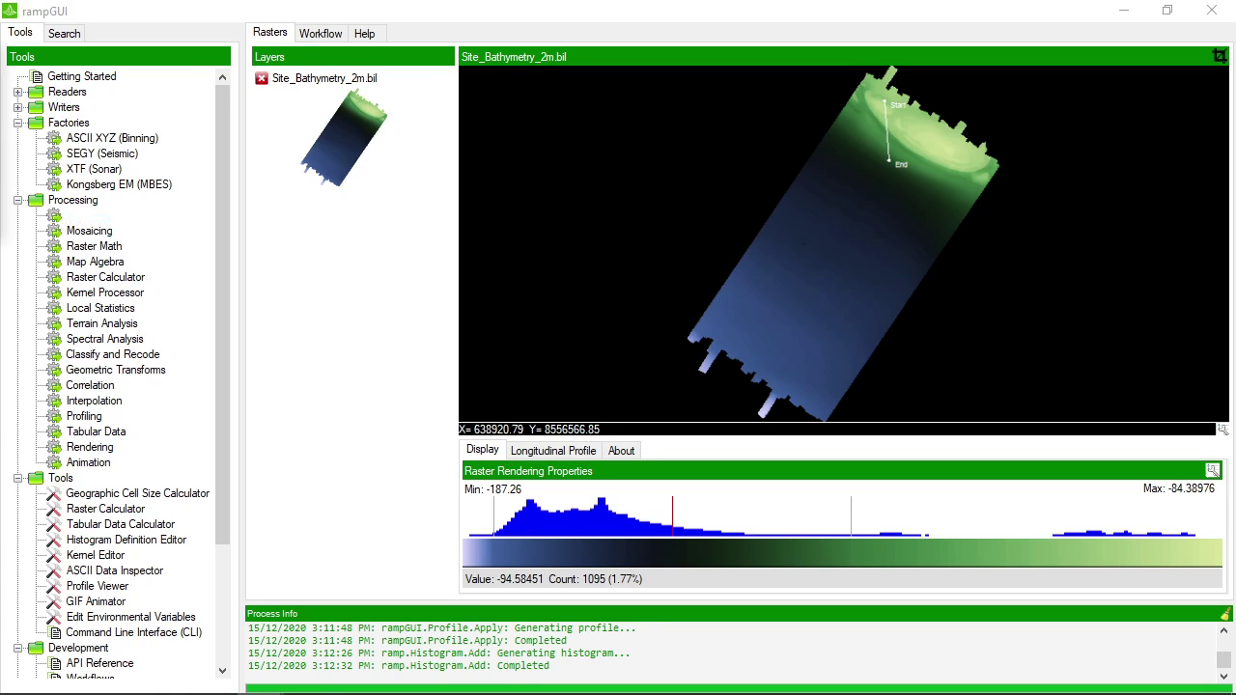
Step: Open Terrain Analysis and inspect the slope variants, Hillshade and Rugosity, ending on Slope (Directional)
double_click(104, 324)
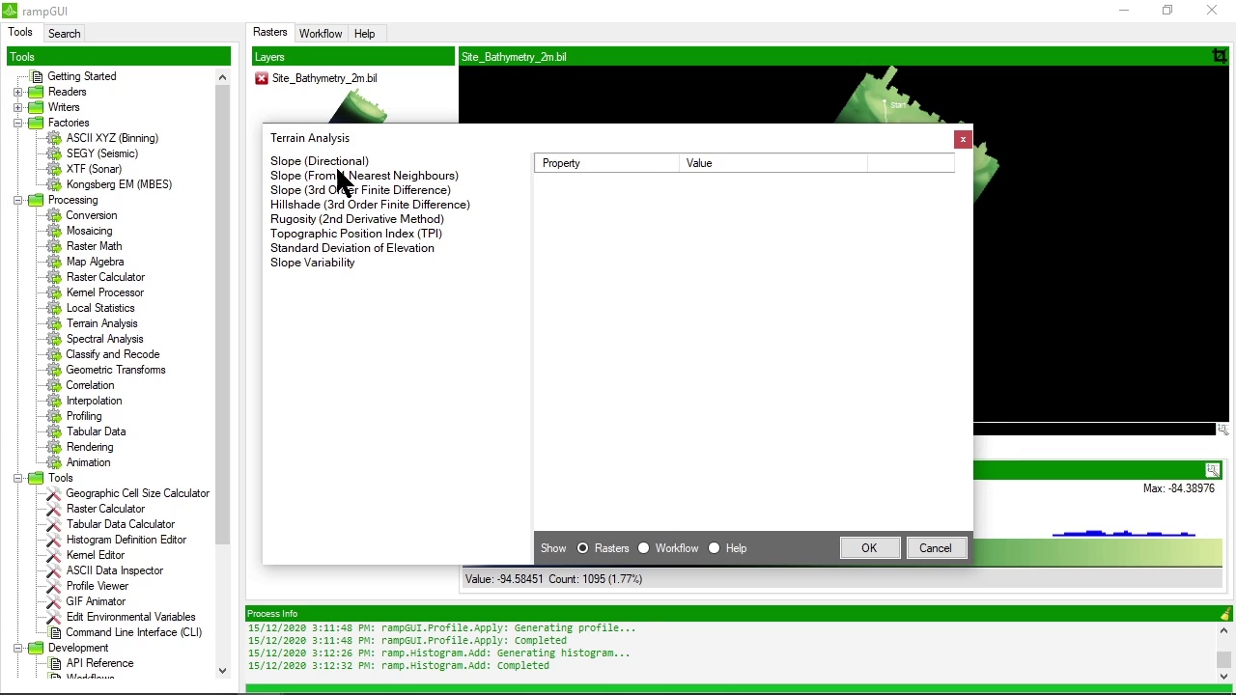
click(337, 162)
click(342, 174)
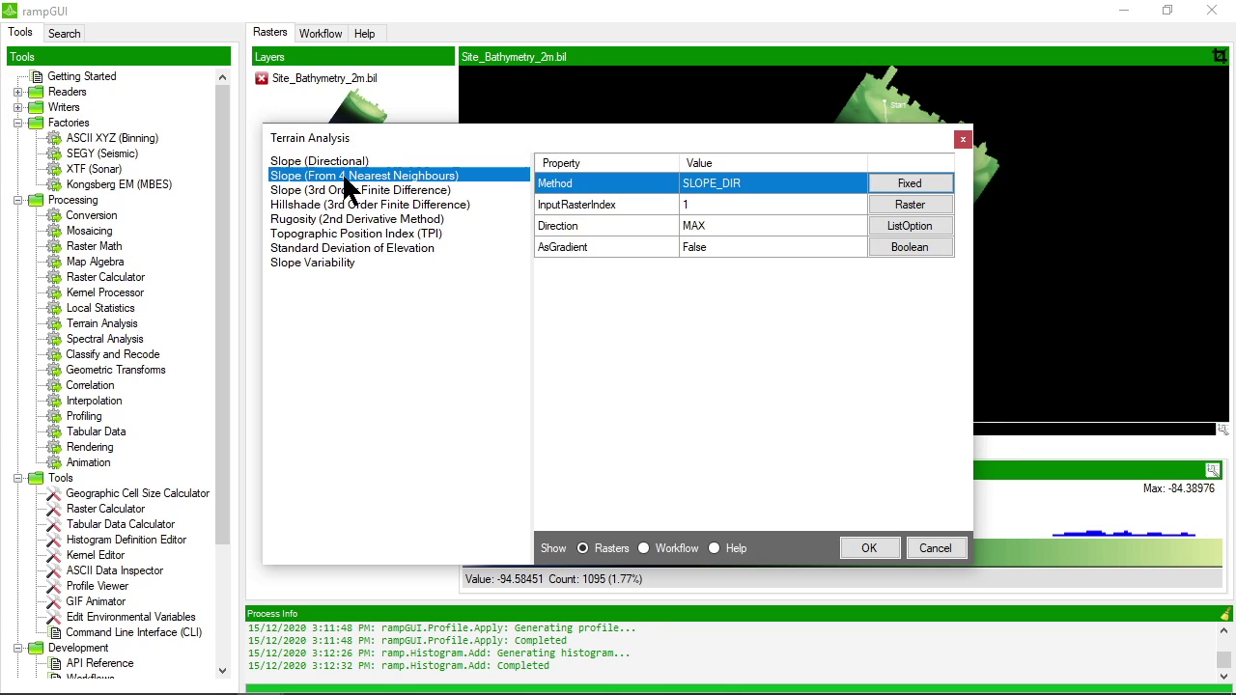
click(341, 191)
click(335, 203)
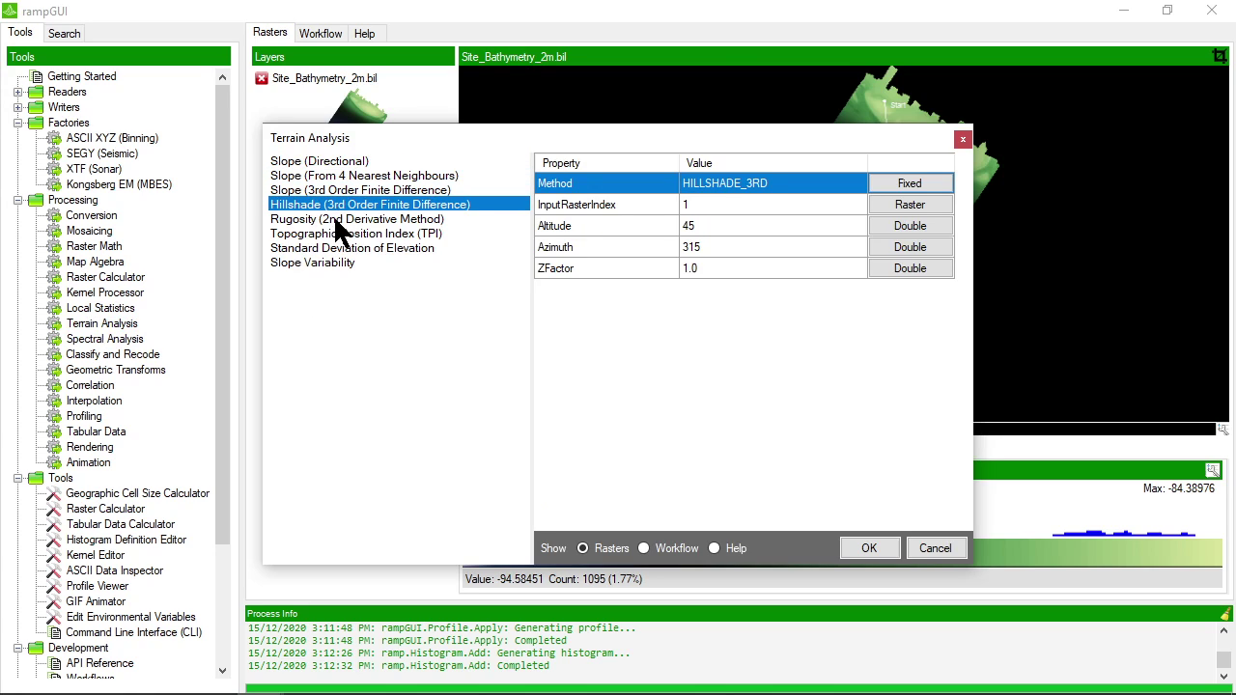
click(333, 217)
click(322, 161)
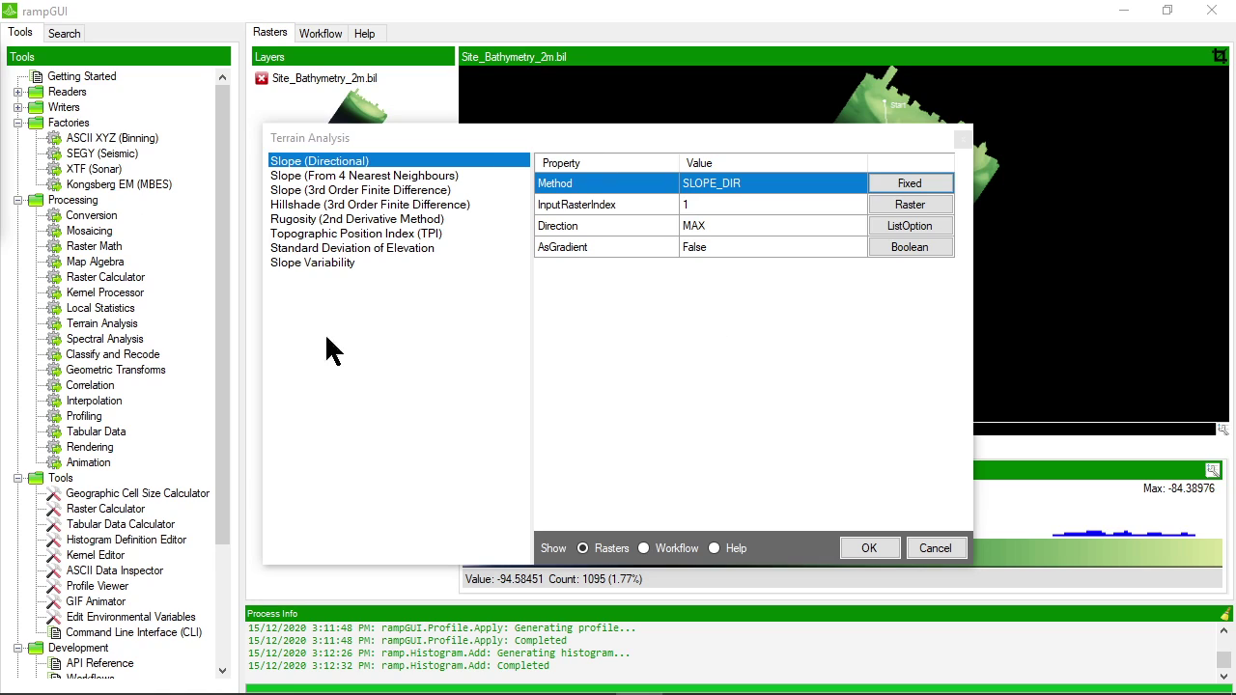
Step: Choose Hillshade (3rd Order Finite Difference) with Site_Bathymetry_2m.bil as the input raster
click(353, 205)
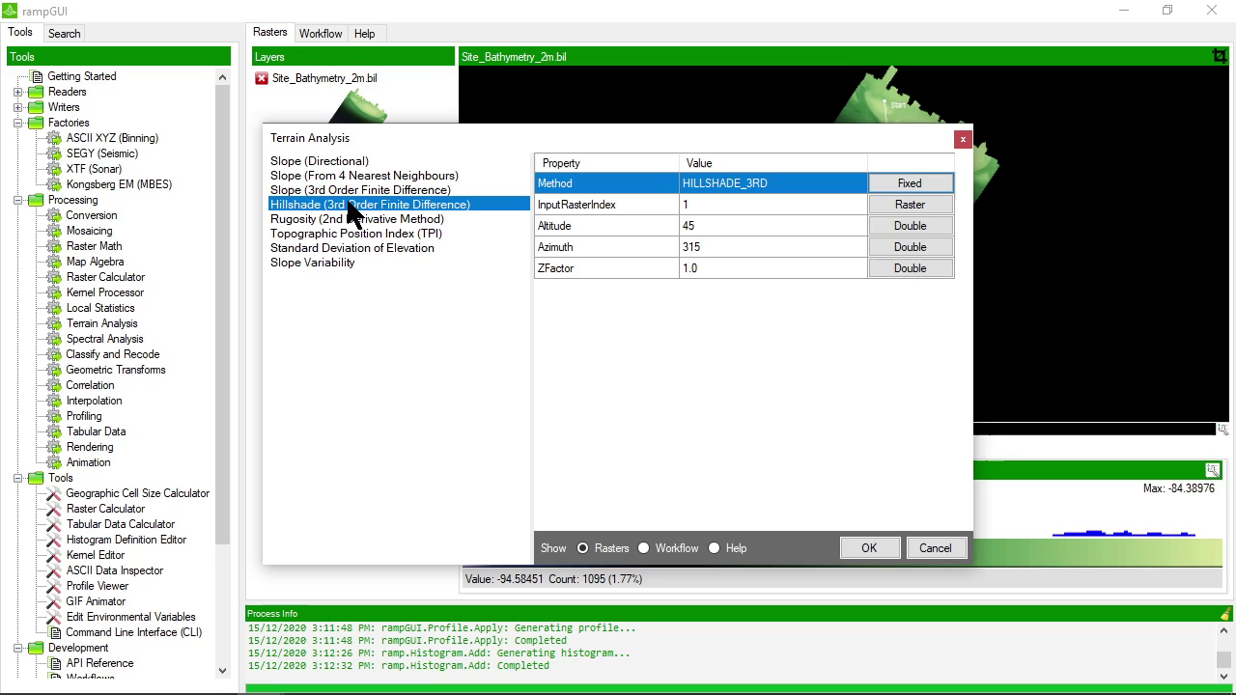
click(706, 205)
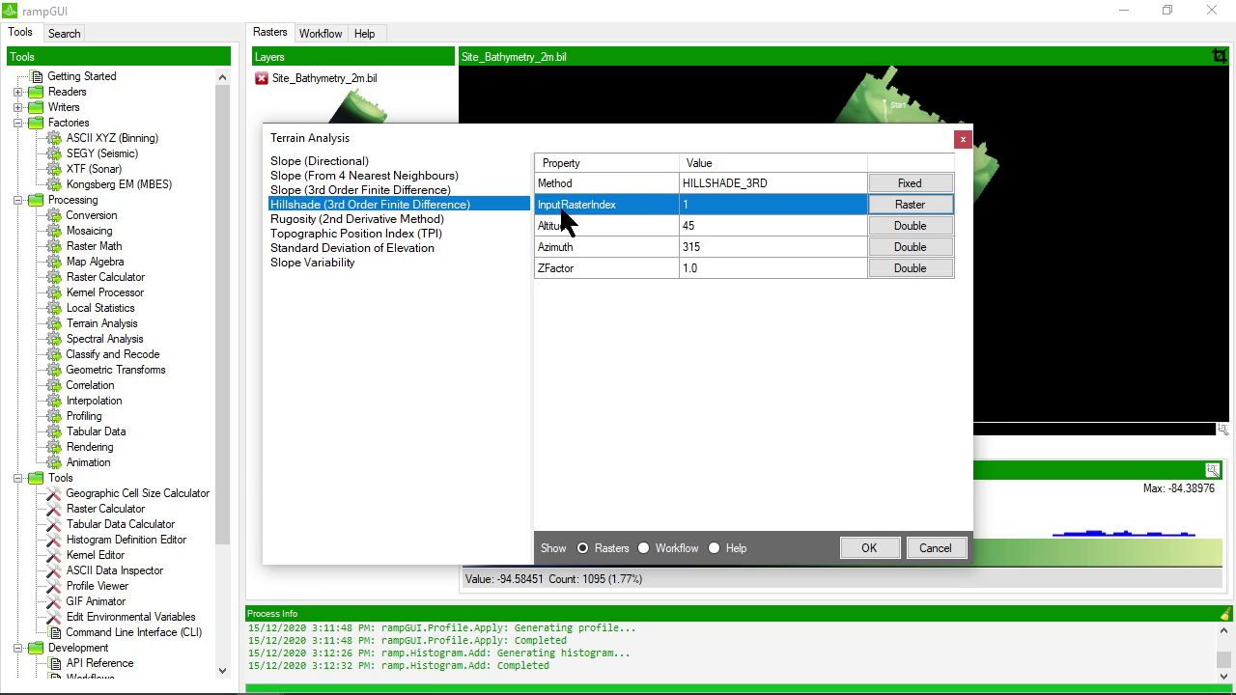
click(906, 203)
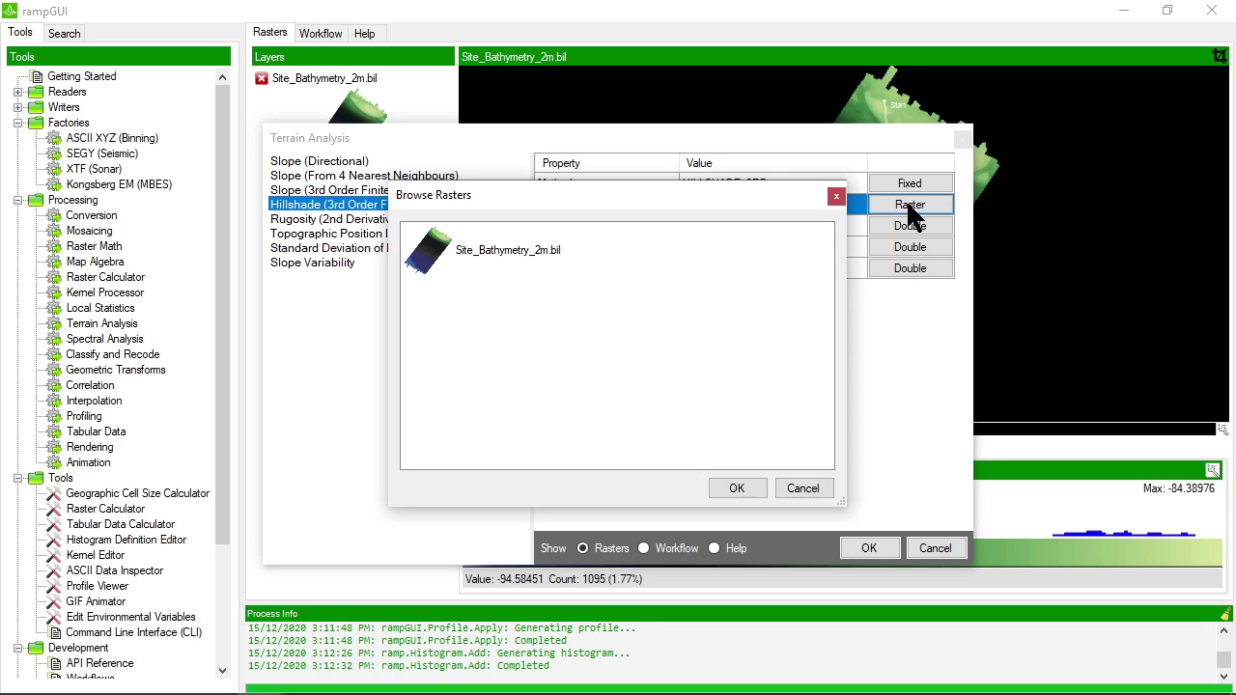
click(437, 261)
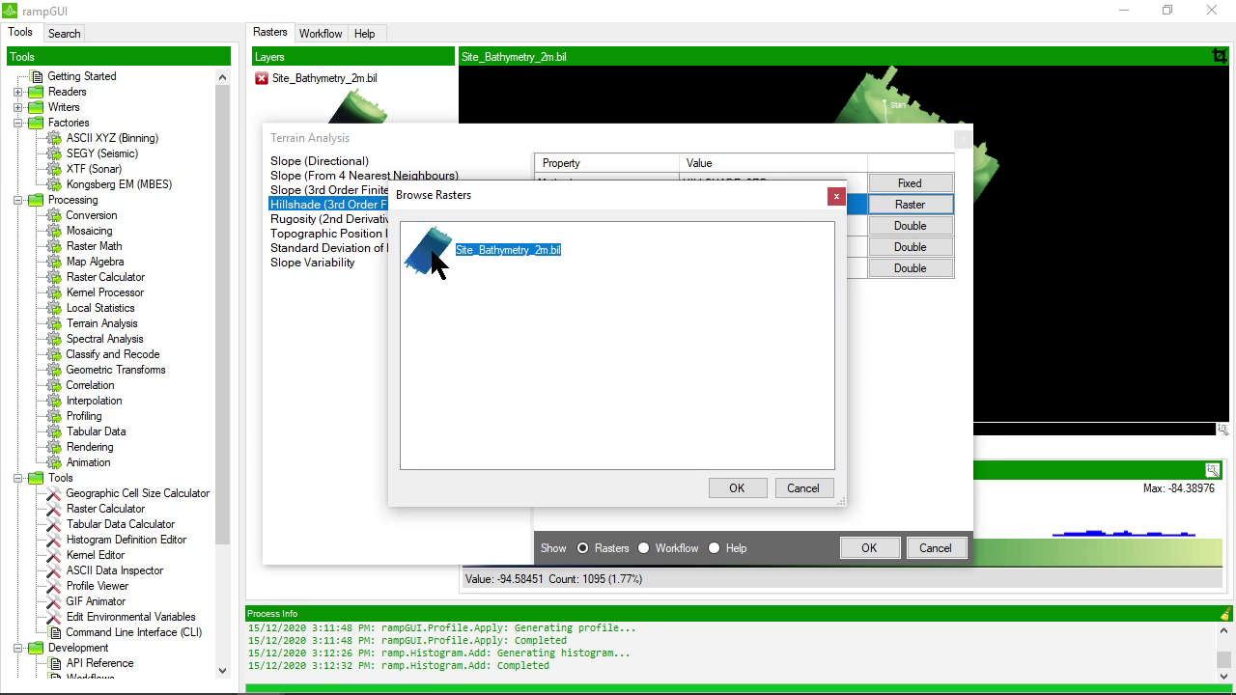
click(736, 489)
Step: Review the hillshade's altitude 45, azimuth 315 and Z factor 1.0
click(713, 226)
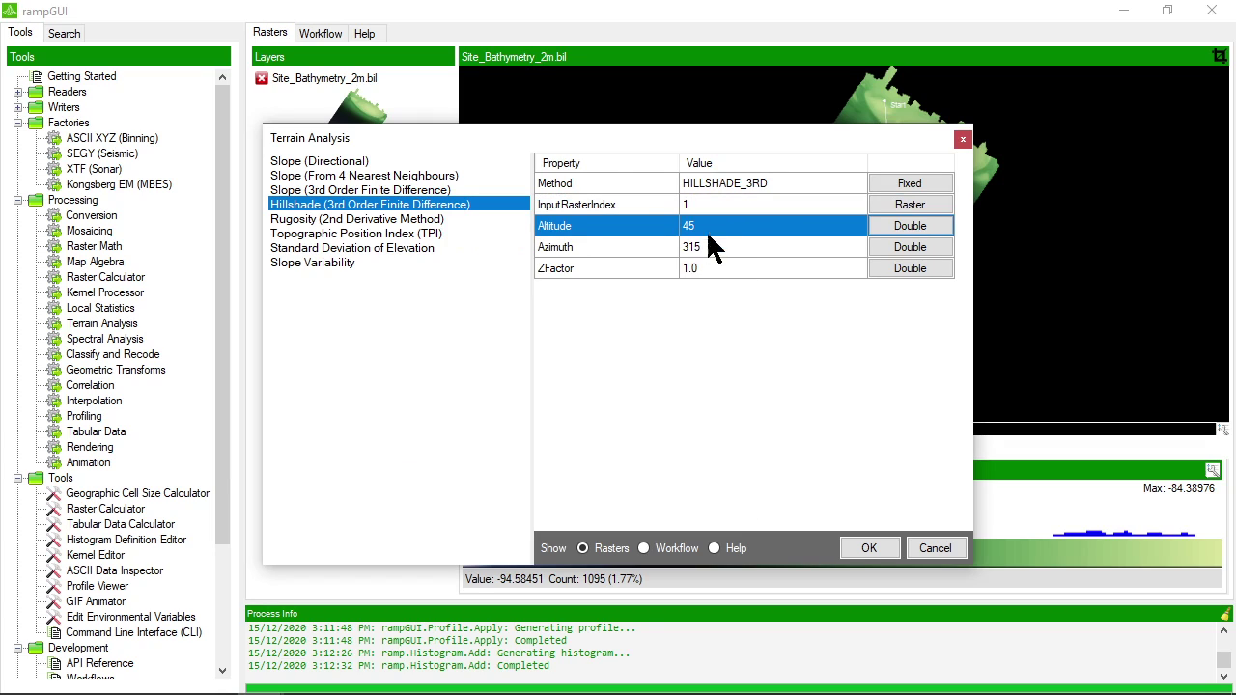
click(713, 248)
click(705, 269)
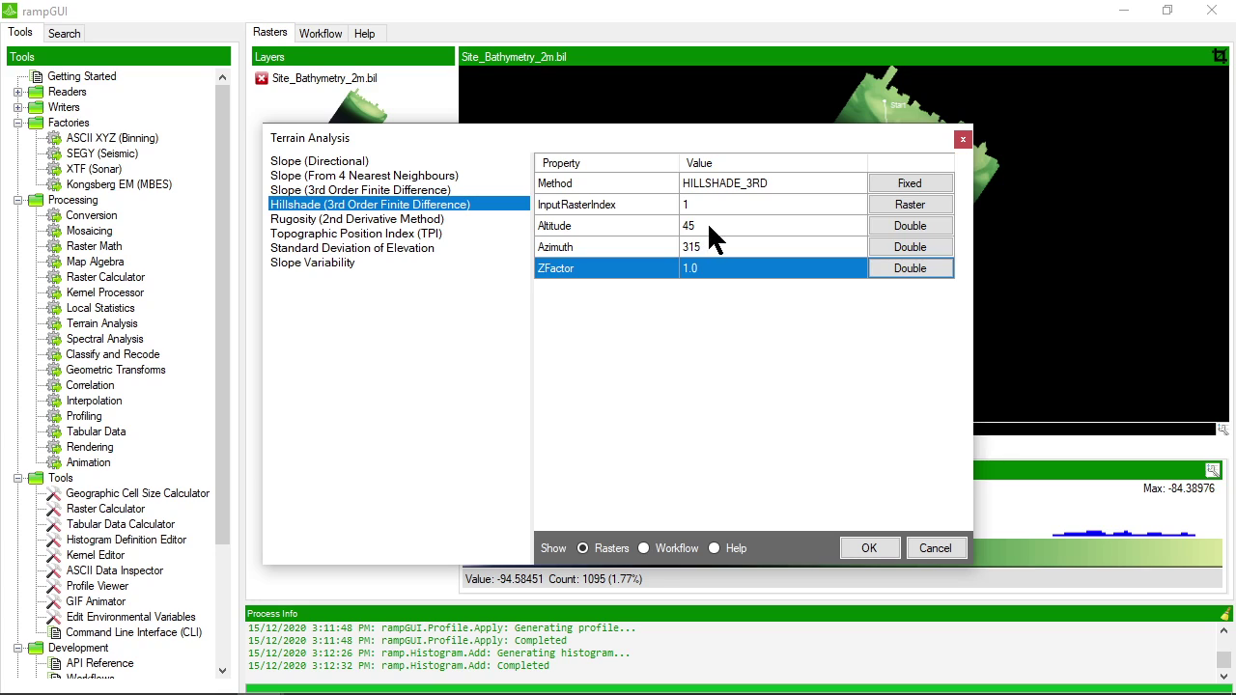
click(706, 228)
click(708, 246)
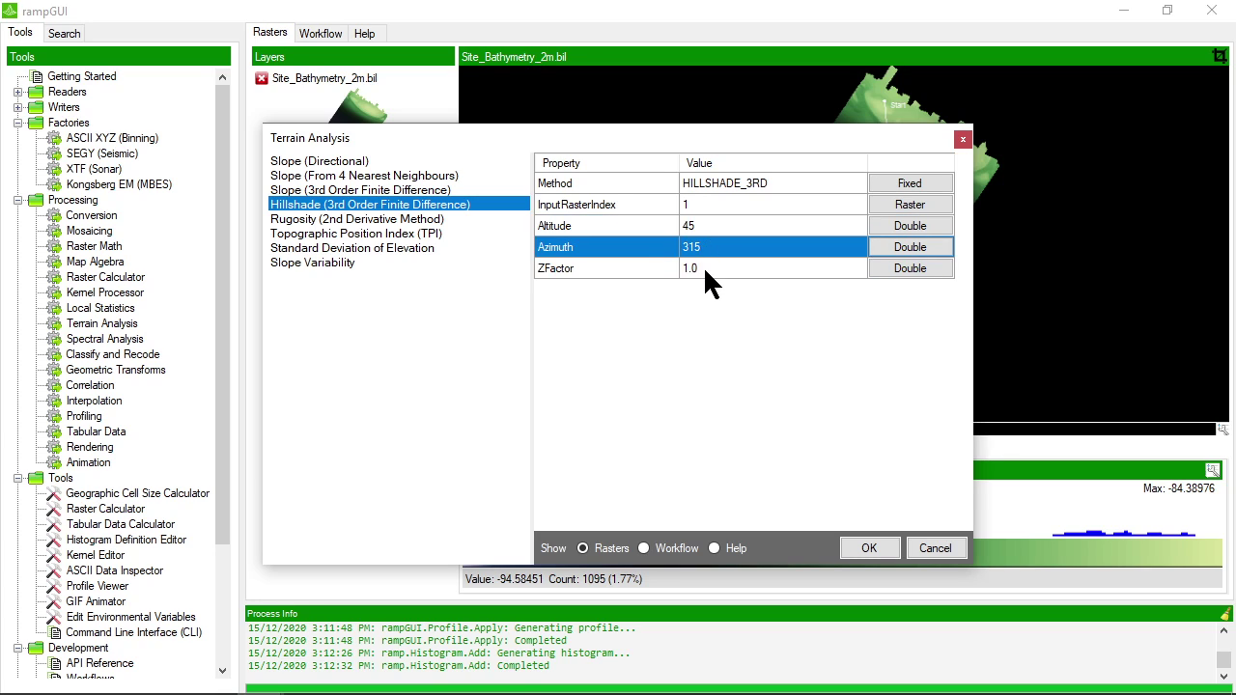
click(704, 268)
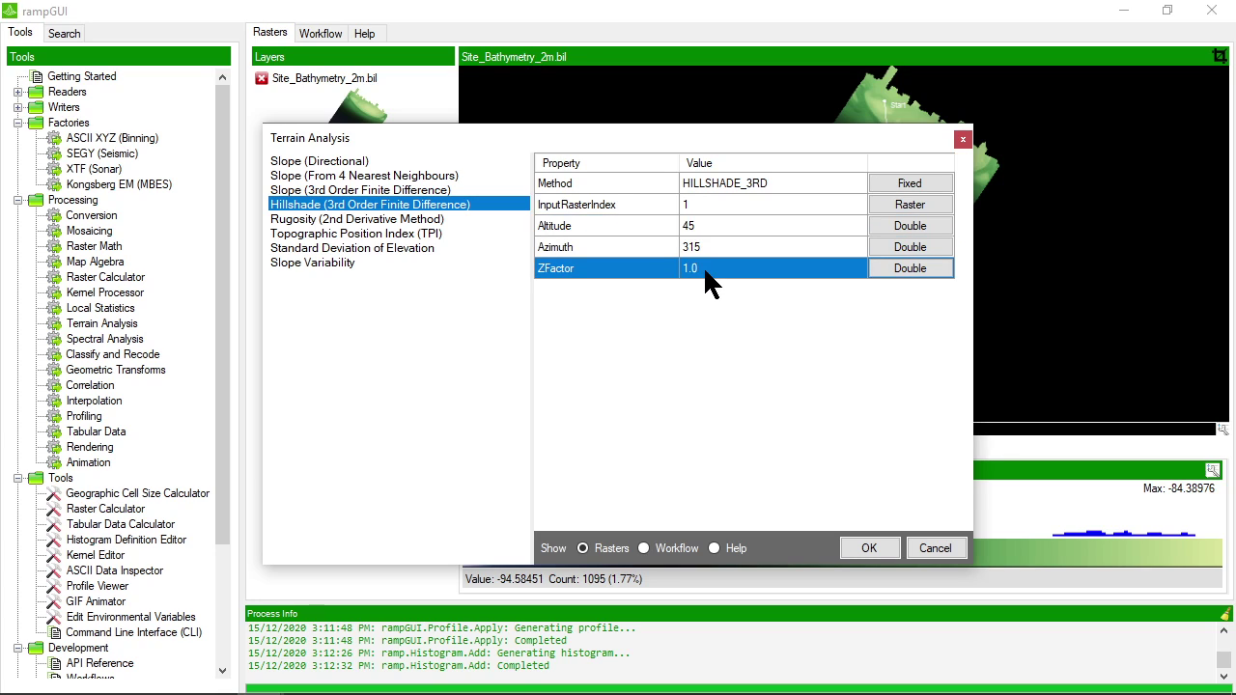
Step: Run the hillshade on the bathymetry, display the new layer and open its rendering properties
click(869, 548)
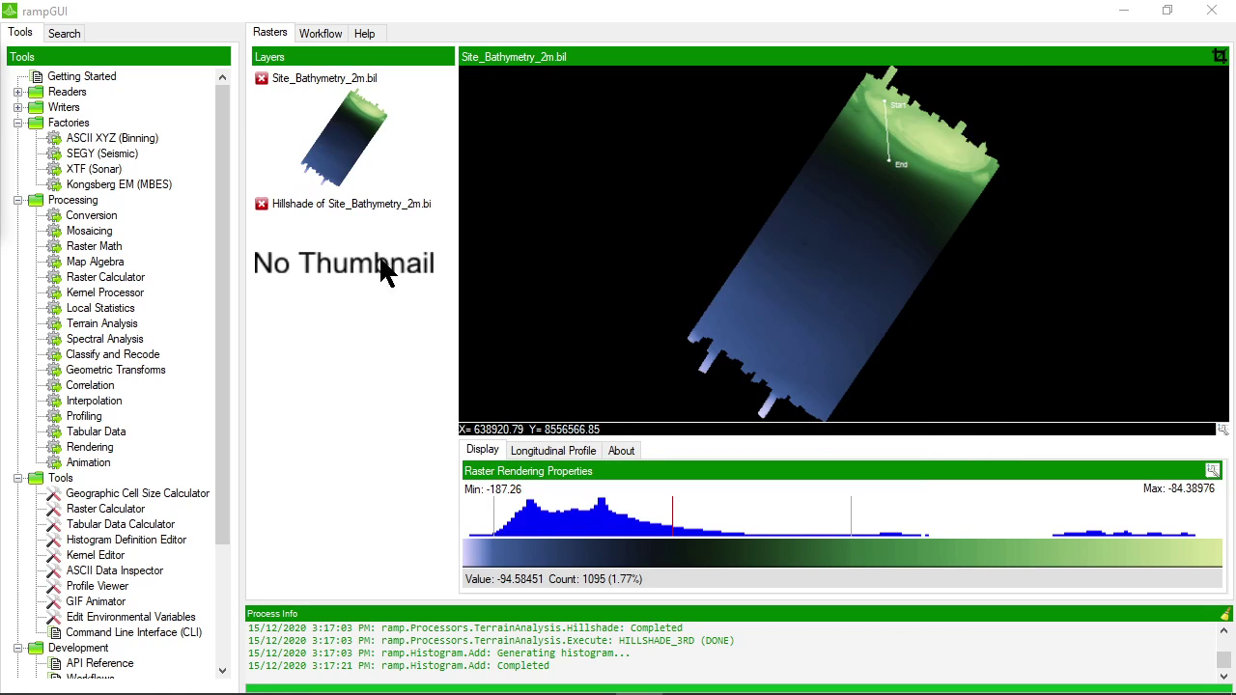
click(343, 271)
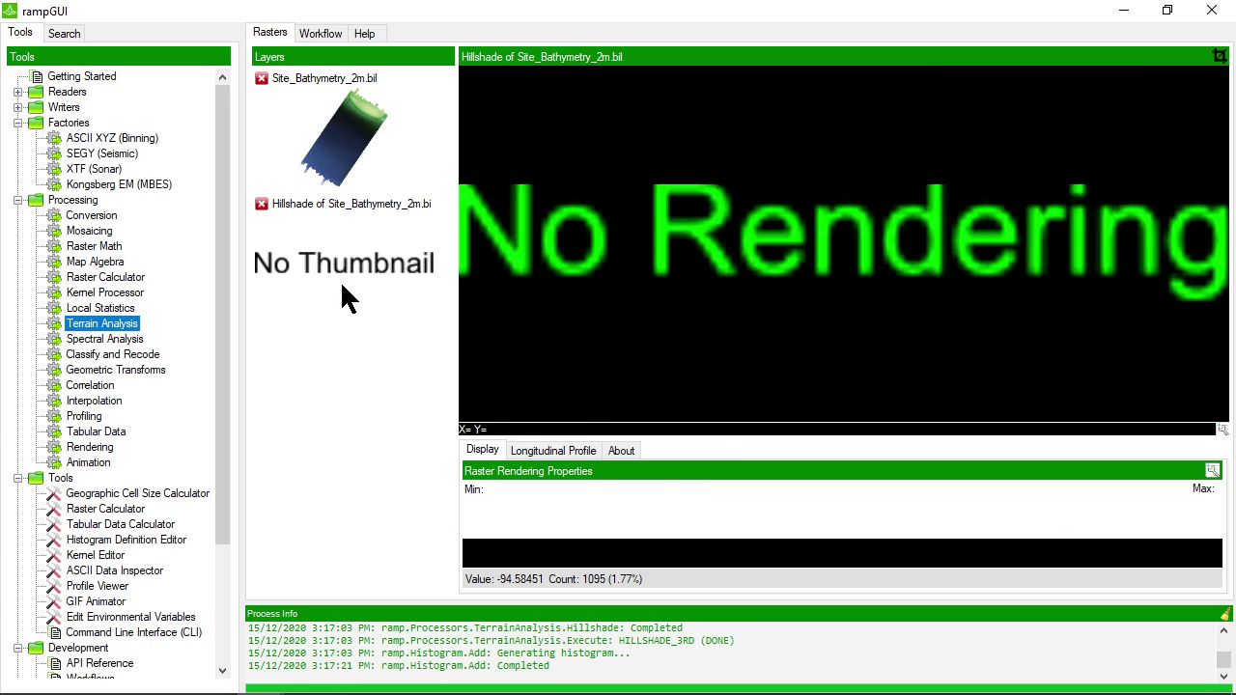
right_click(355, 254)
click(380, 265)
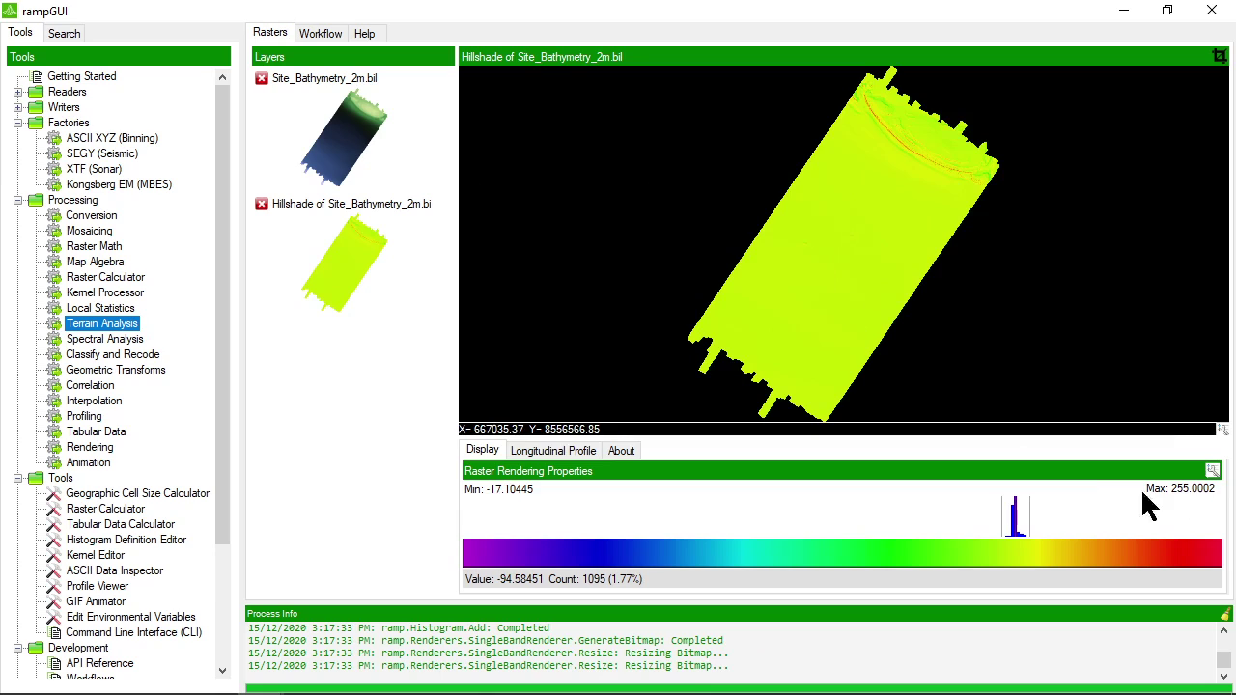
click(1213, 472)
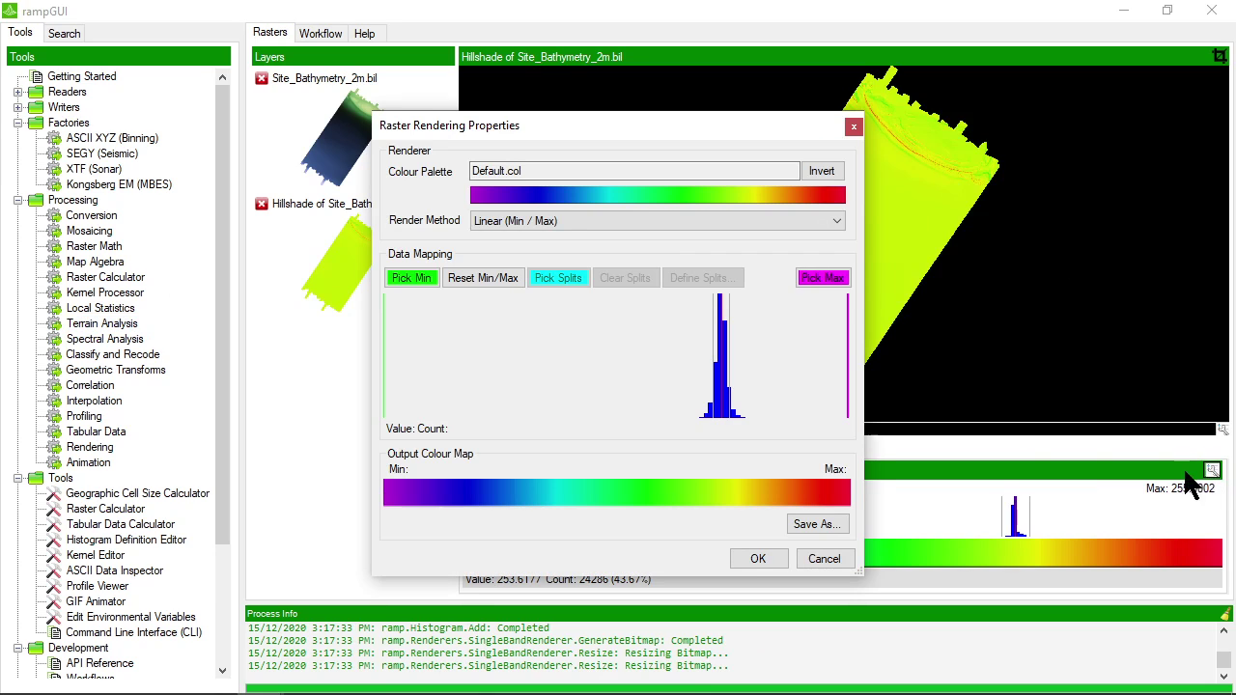
Step: Render the hillshade with the RAMP-Greyscale.col palette
click(647, 191)
scroll(615, 354, down, 6)
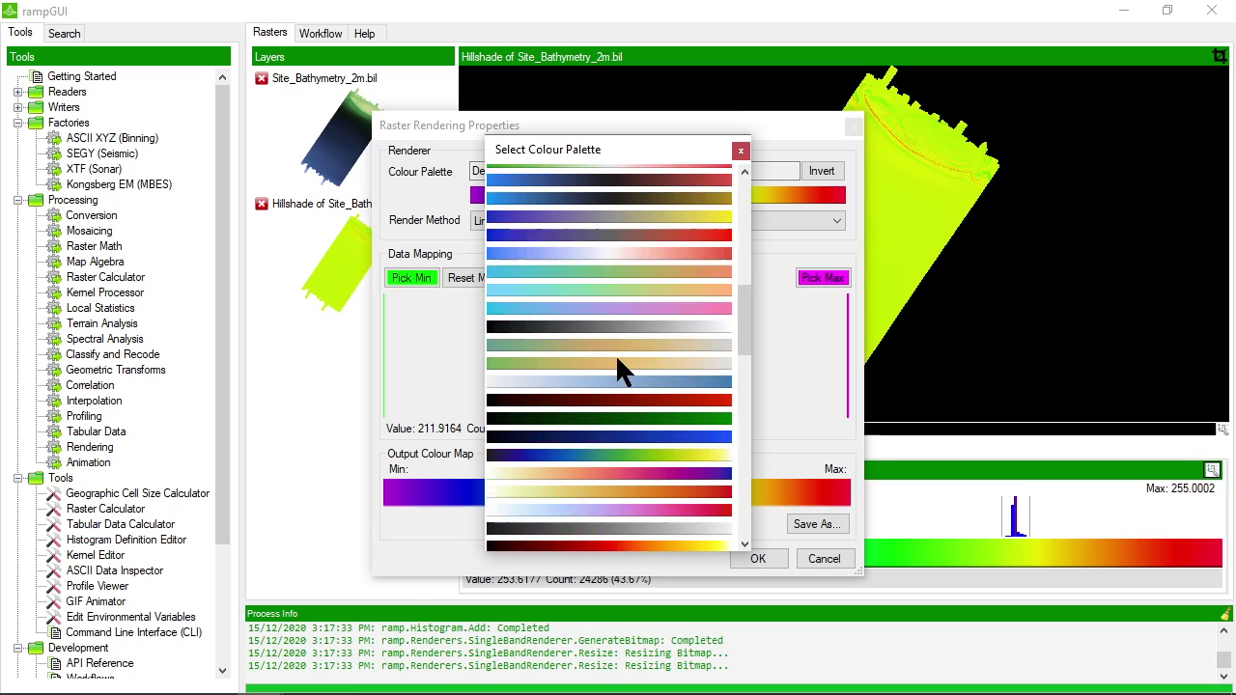
scroll(615, 353, down, 6)
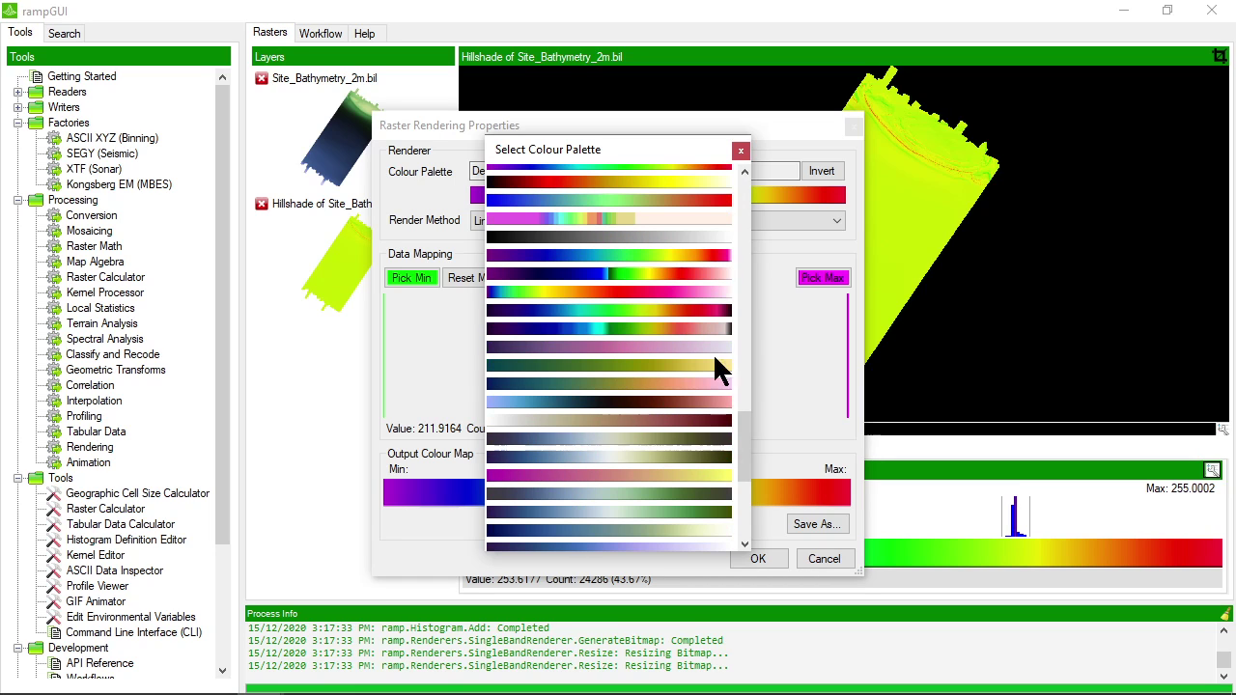
click(615, 237)
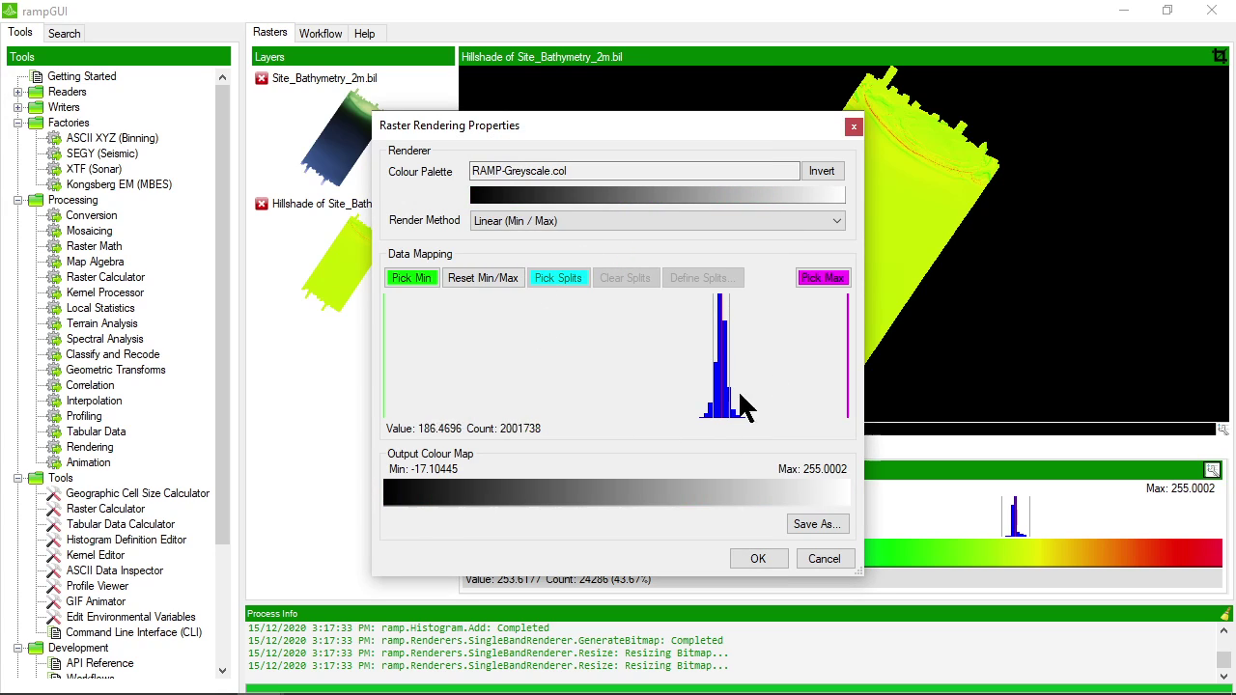
click(758, 559)
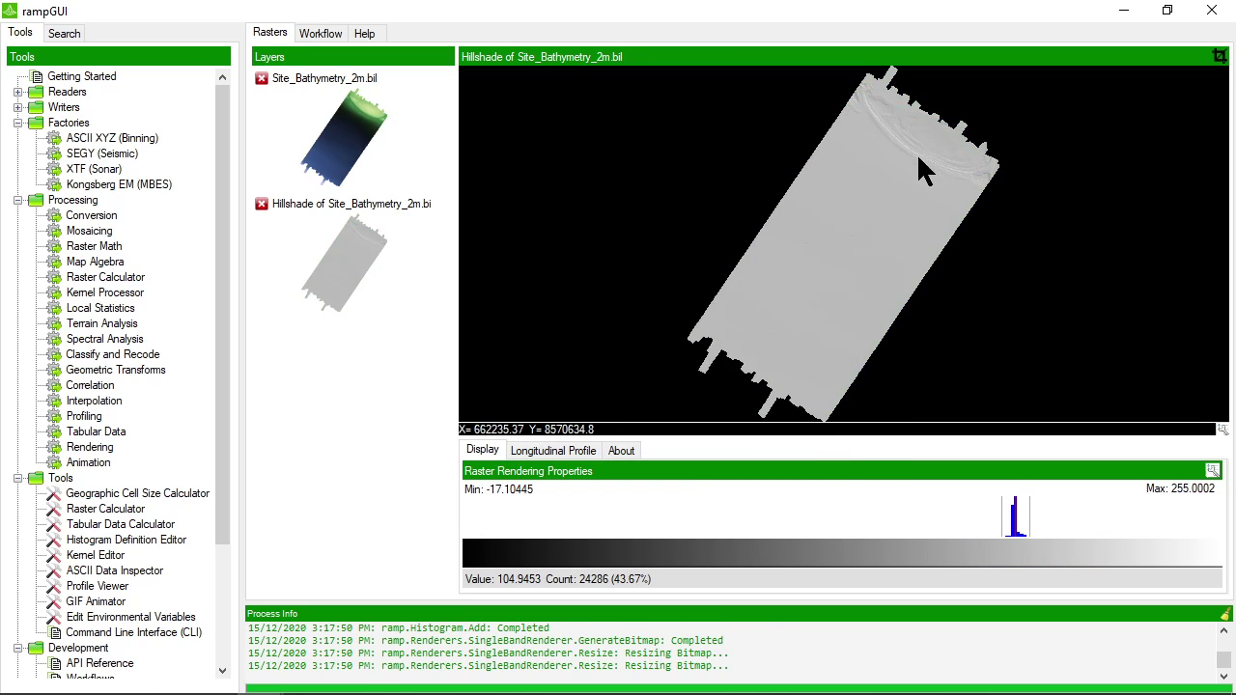
Step: Switch to User Defined Split Points at the mean and one standard deviation
click(1212, 471)
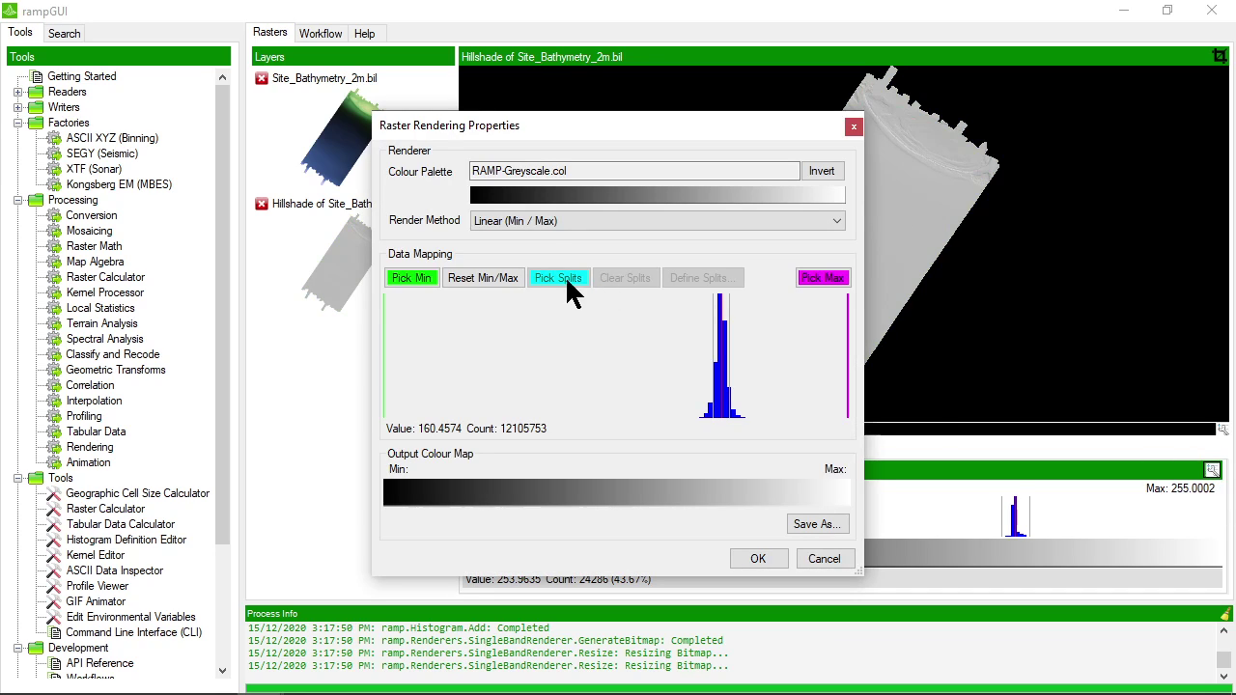
click(542, 227)
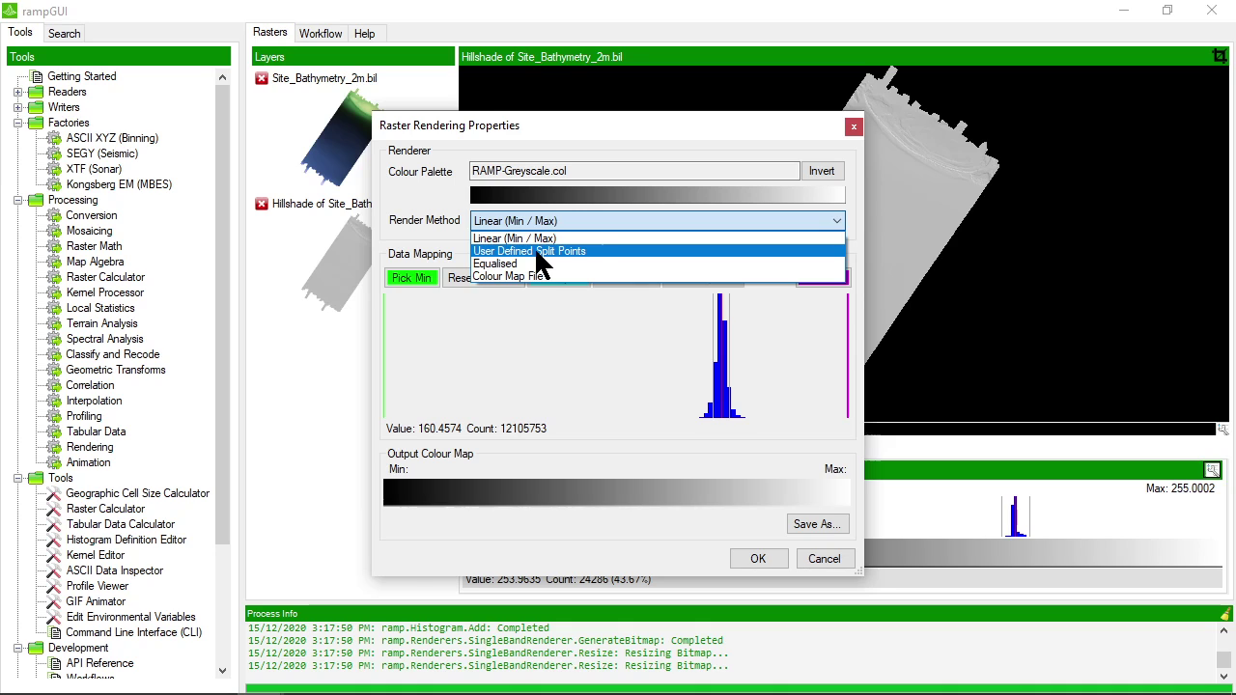
click(537, 253)
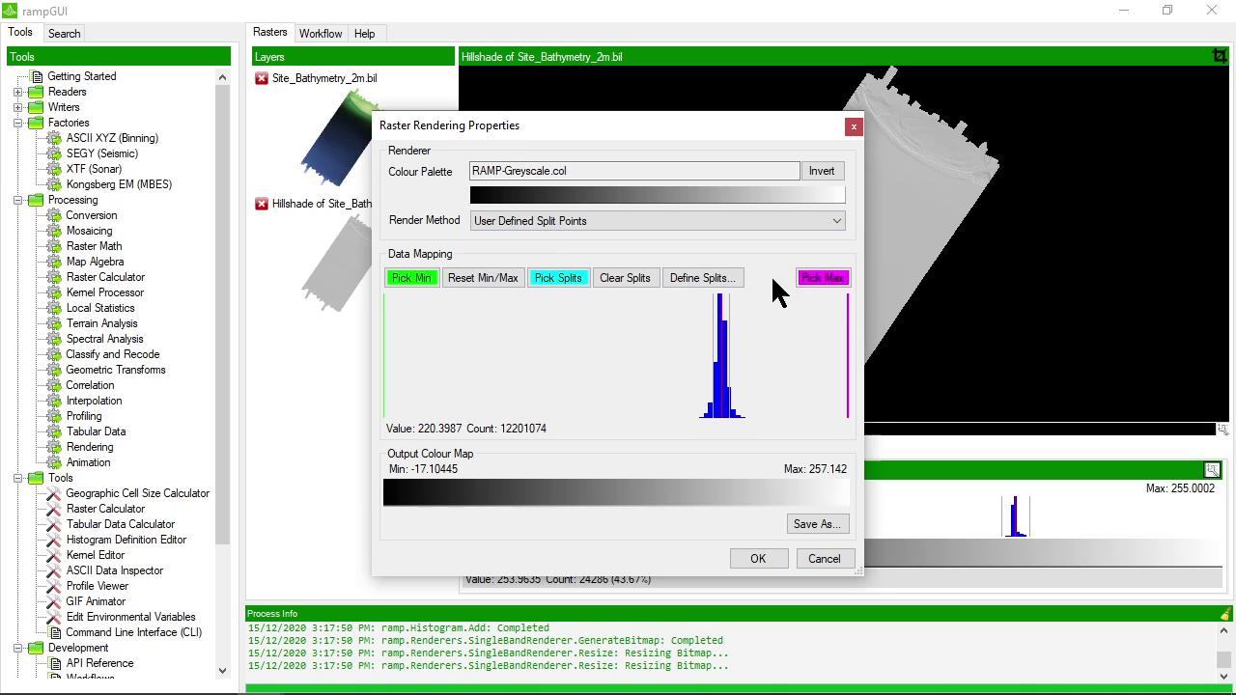
click(701, 279)
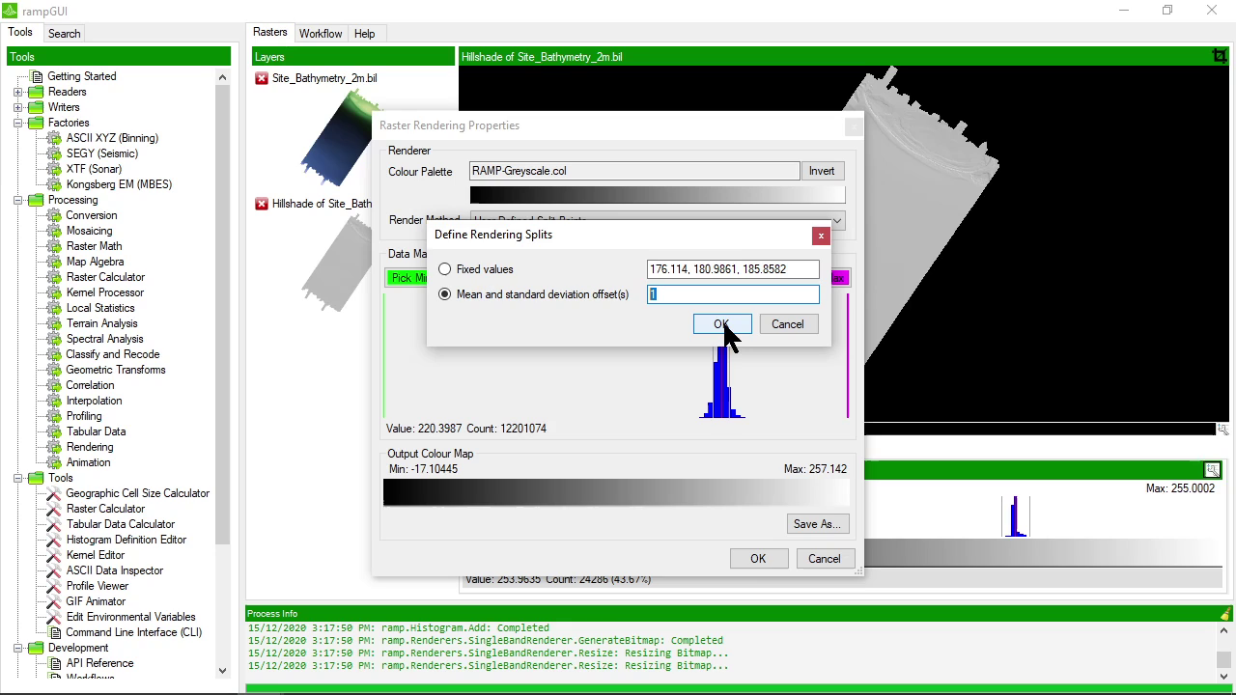
click(722, 326)
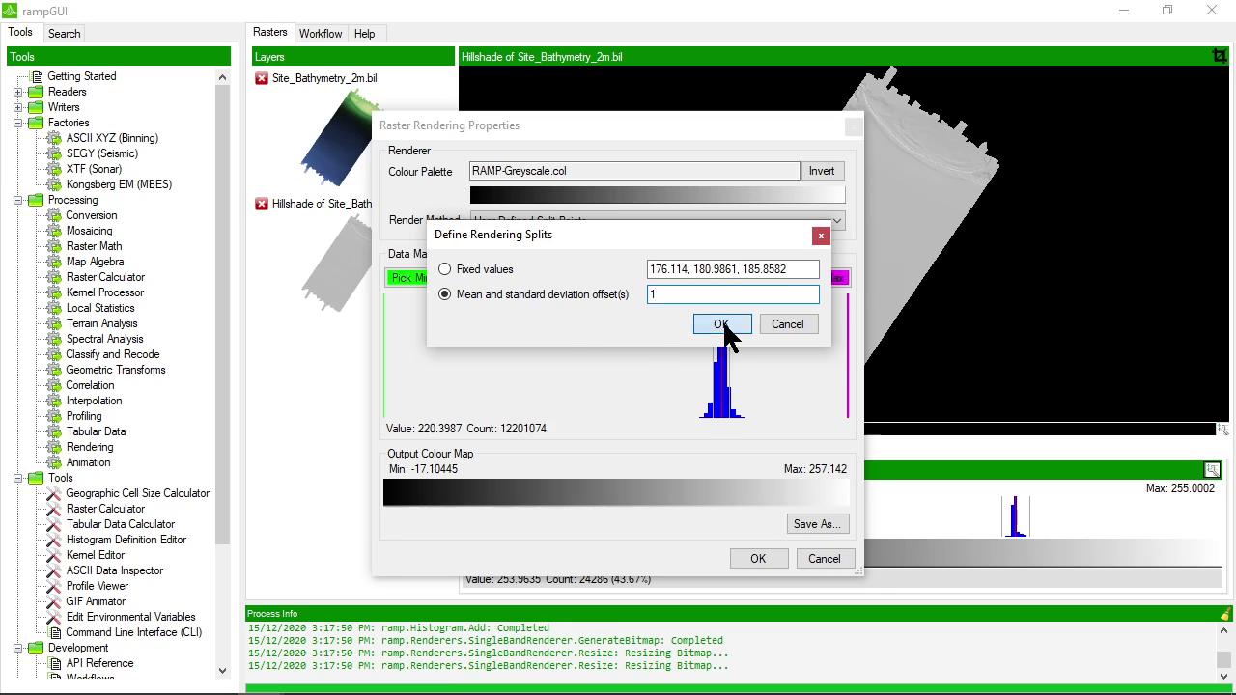
click(762, 560)
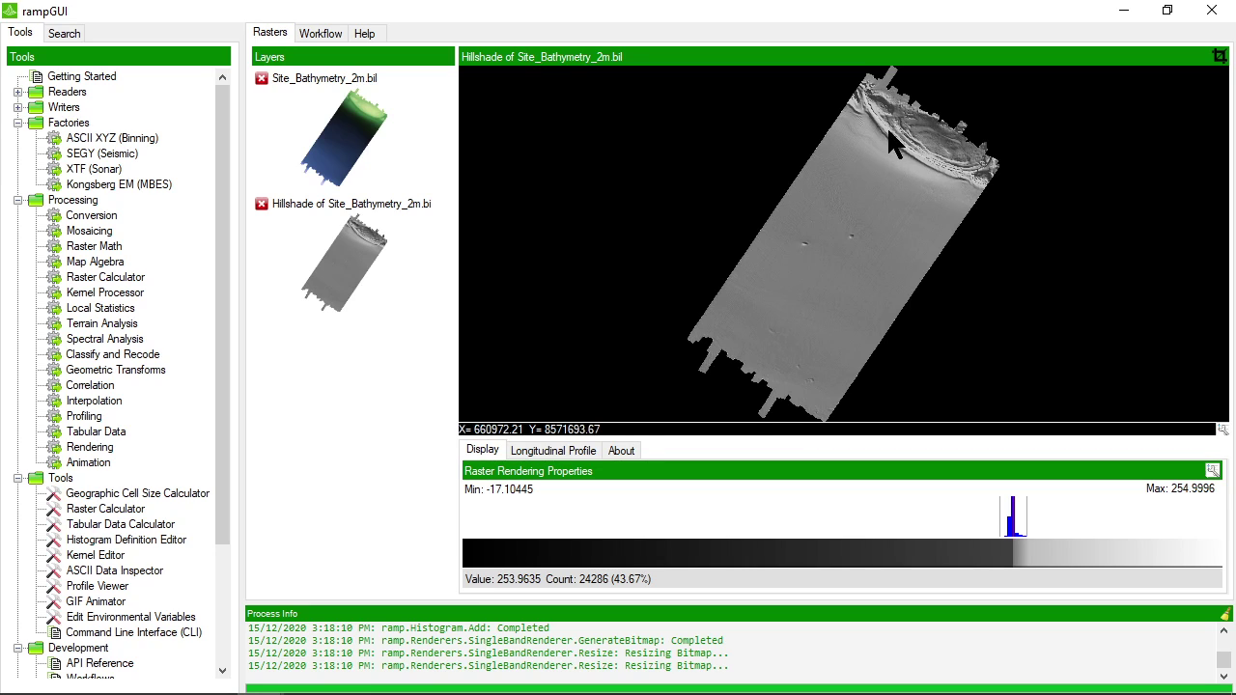
Step: Invert the hillshade's greyscale palette and reapply the rendering
click(1212, 470)
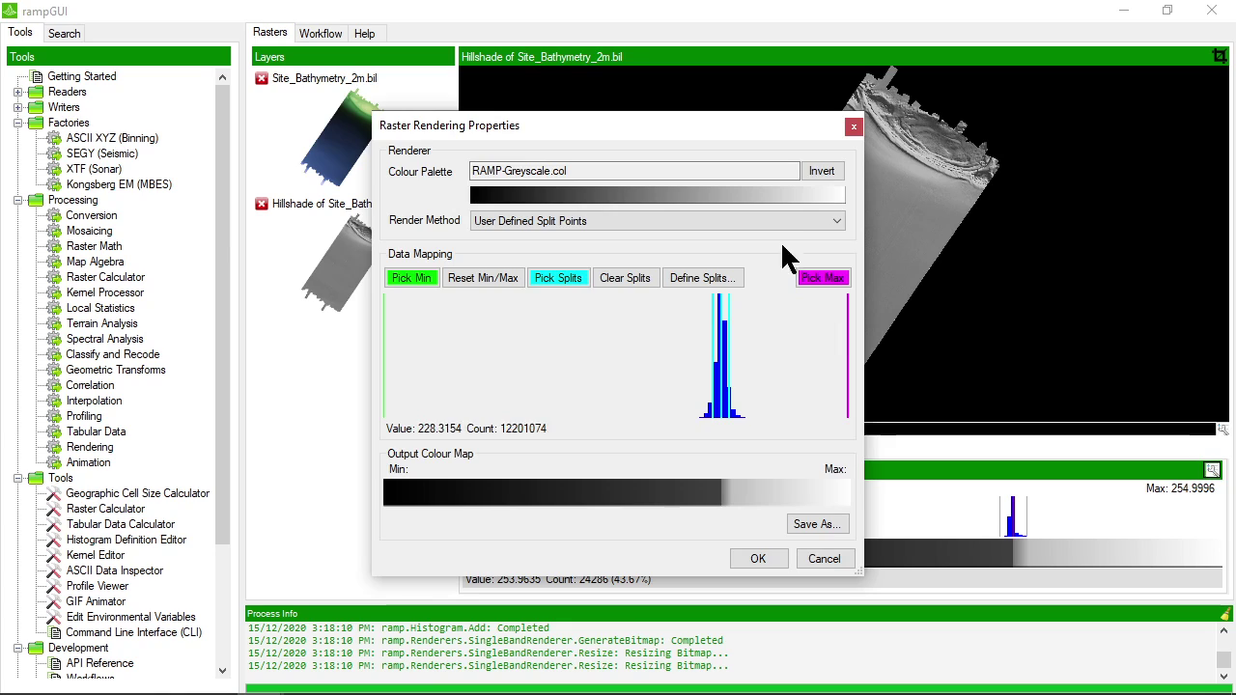
click(821, 171)
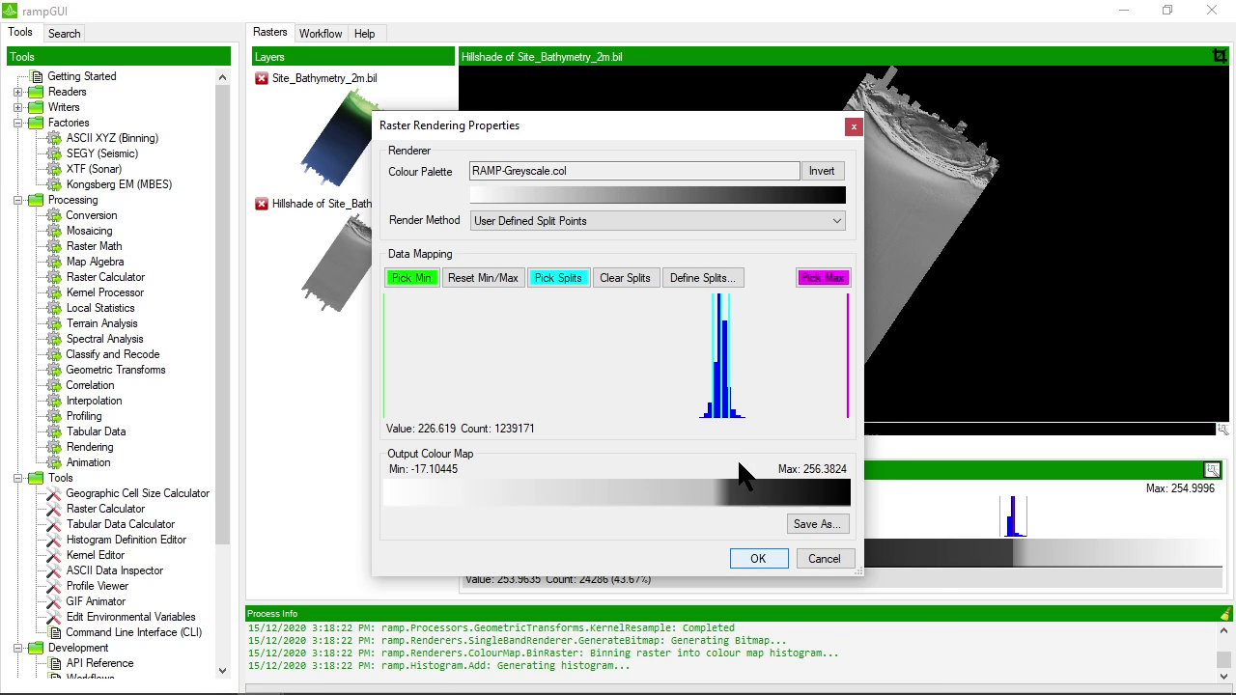
key(Return)
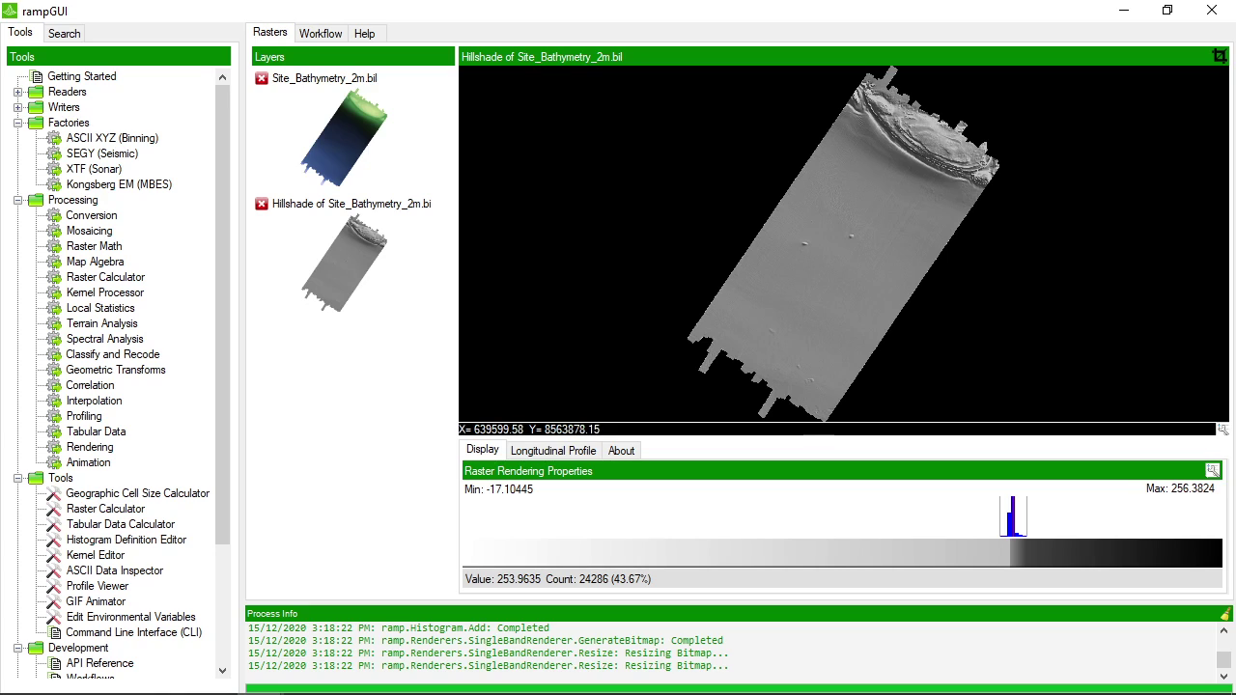
scroll(33, 235, down, 1)
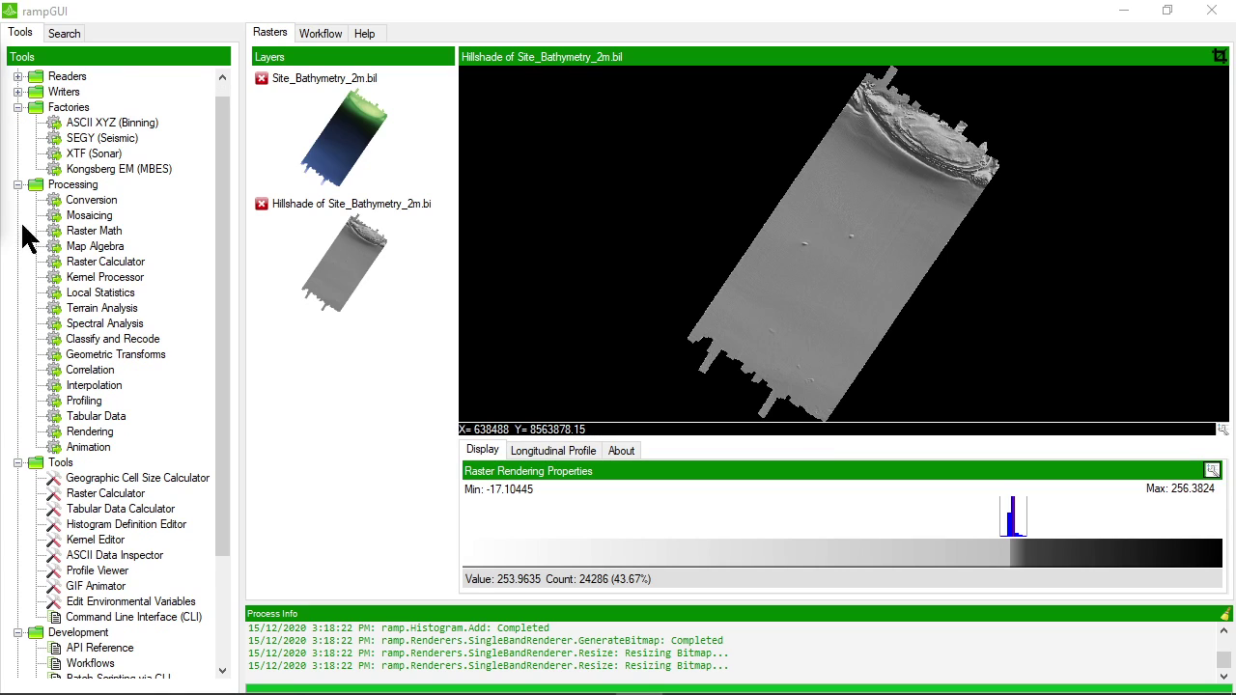
click(367, 36)
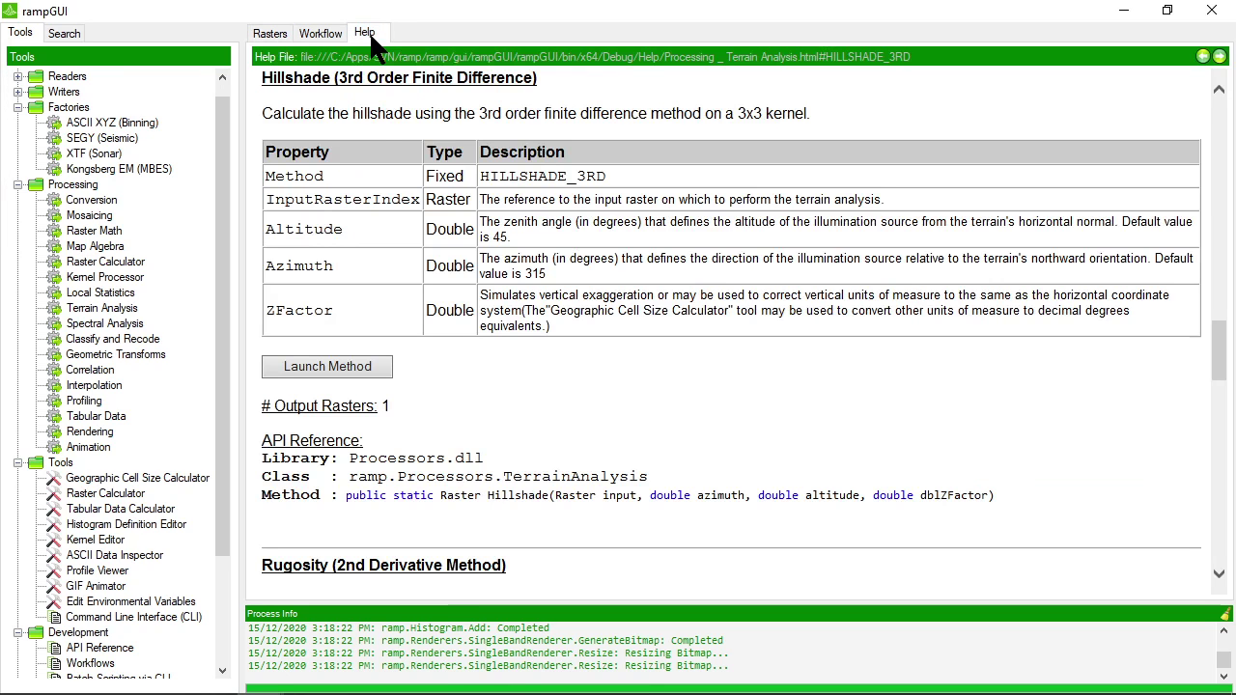
scroll(439, 297, up, 15)
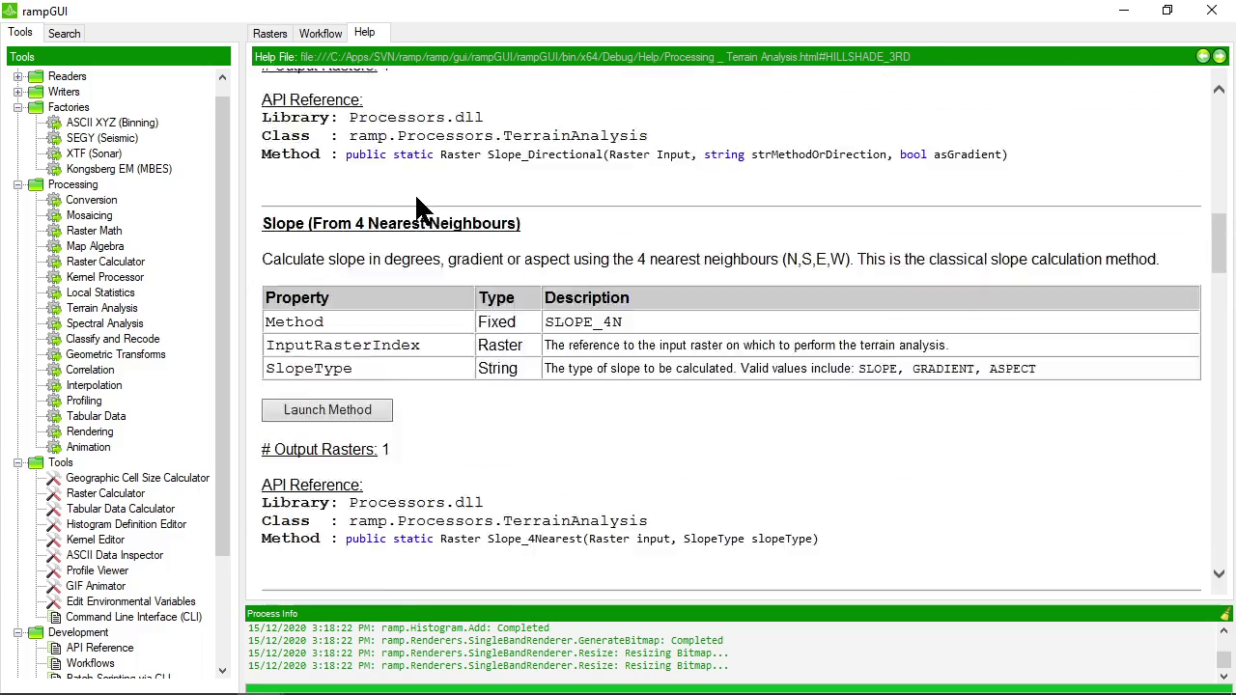
scroll(483, 285, up, 8)
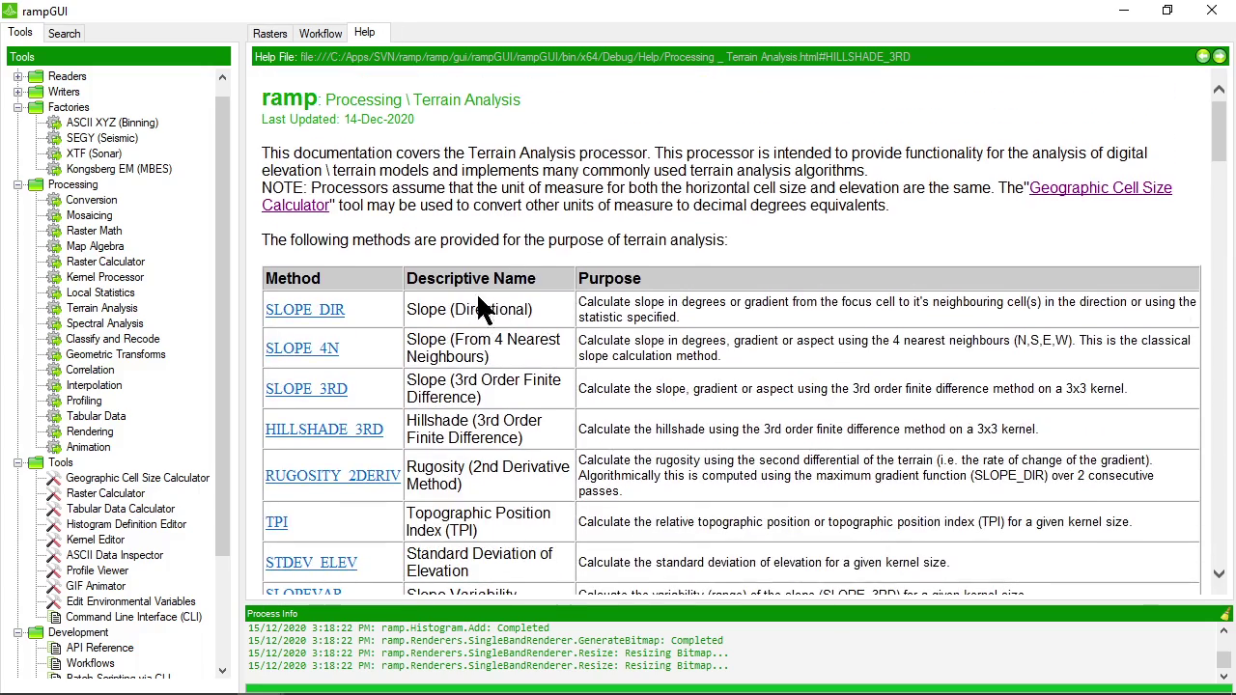
click(99, 307)
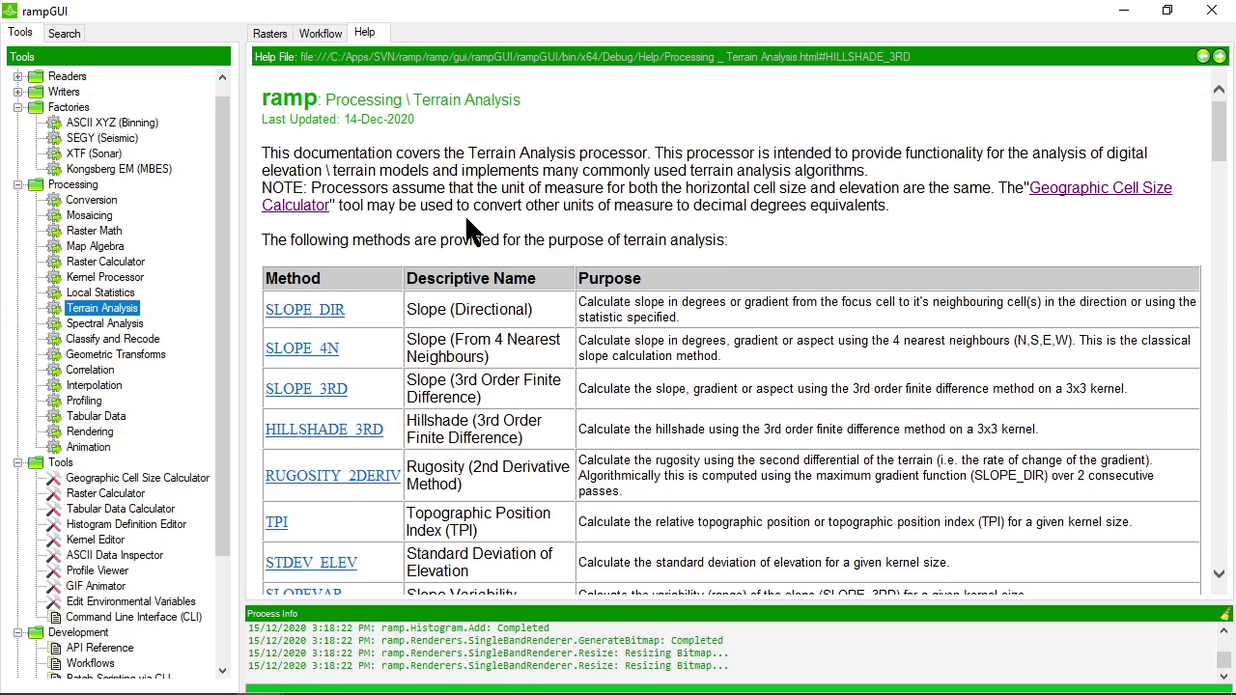
scroll(415, 263, down, 3)
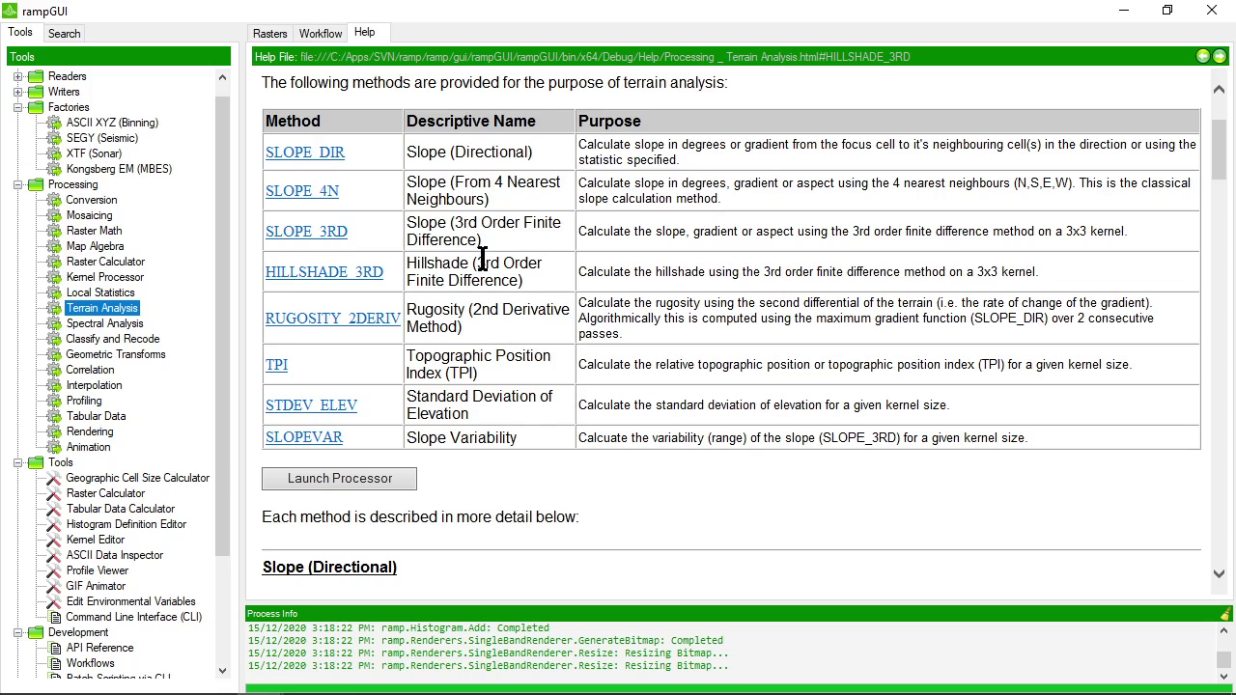
scroll(470, 248, down, 2)
scroll(470, 247, up, 2)
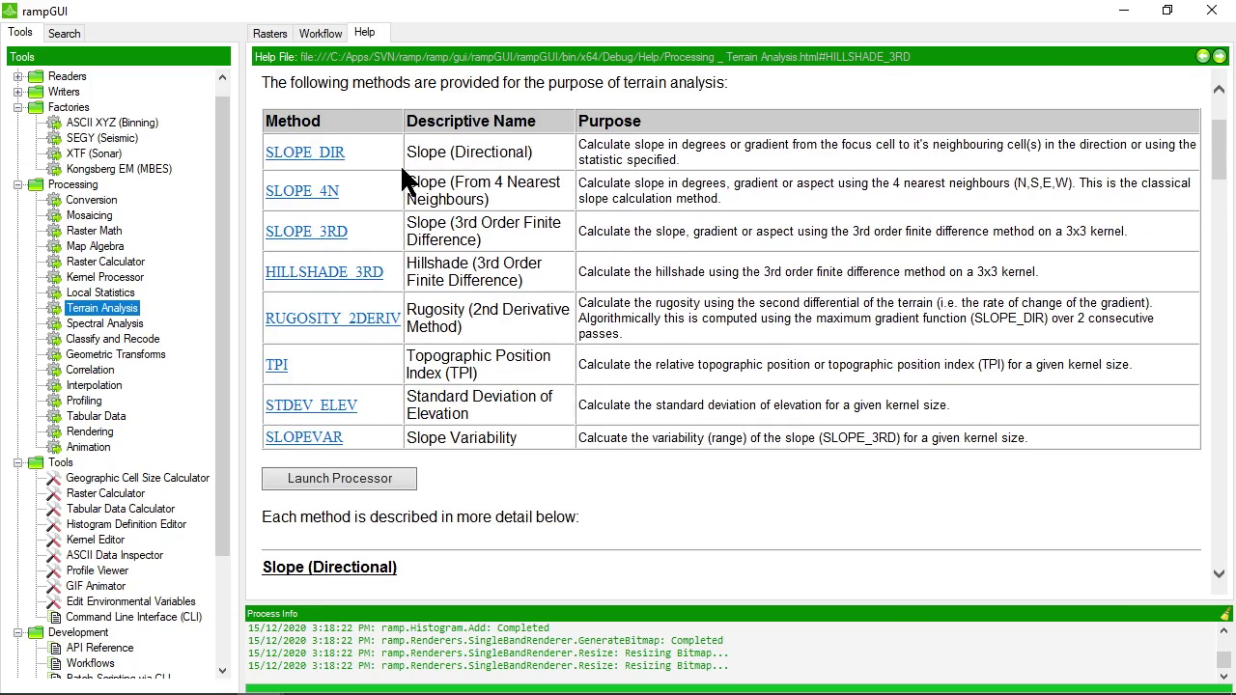
click(322, 275)
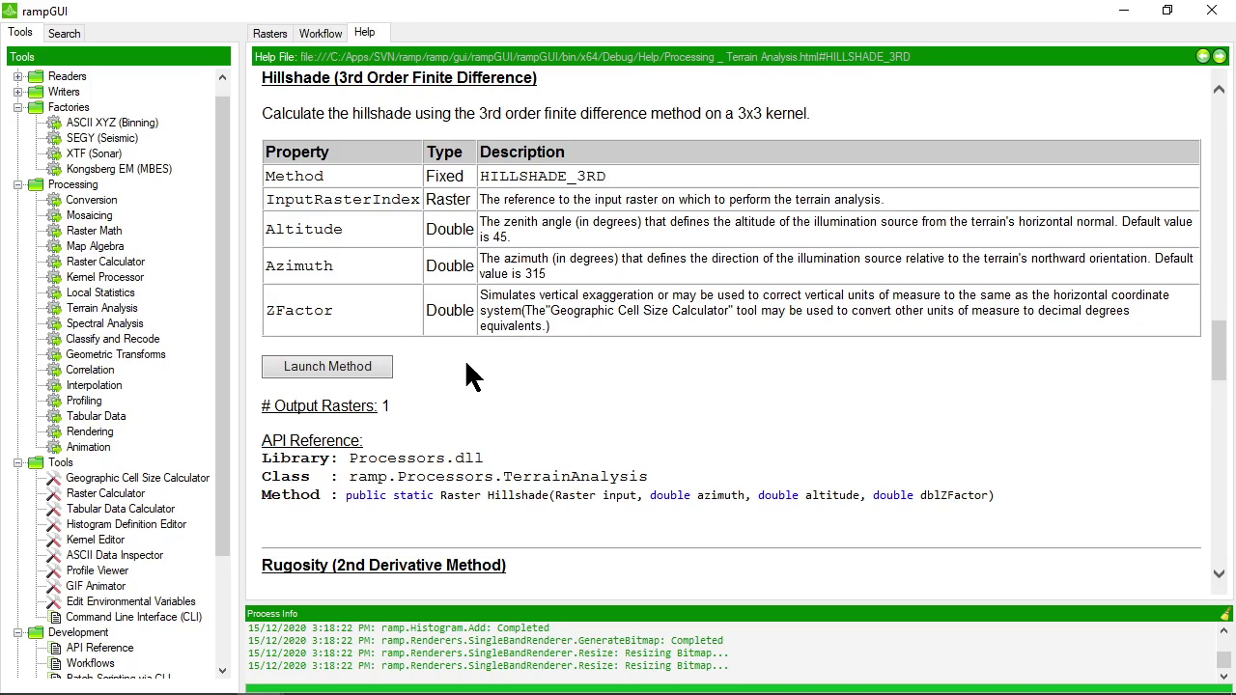
click(331, 375)
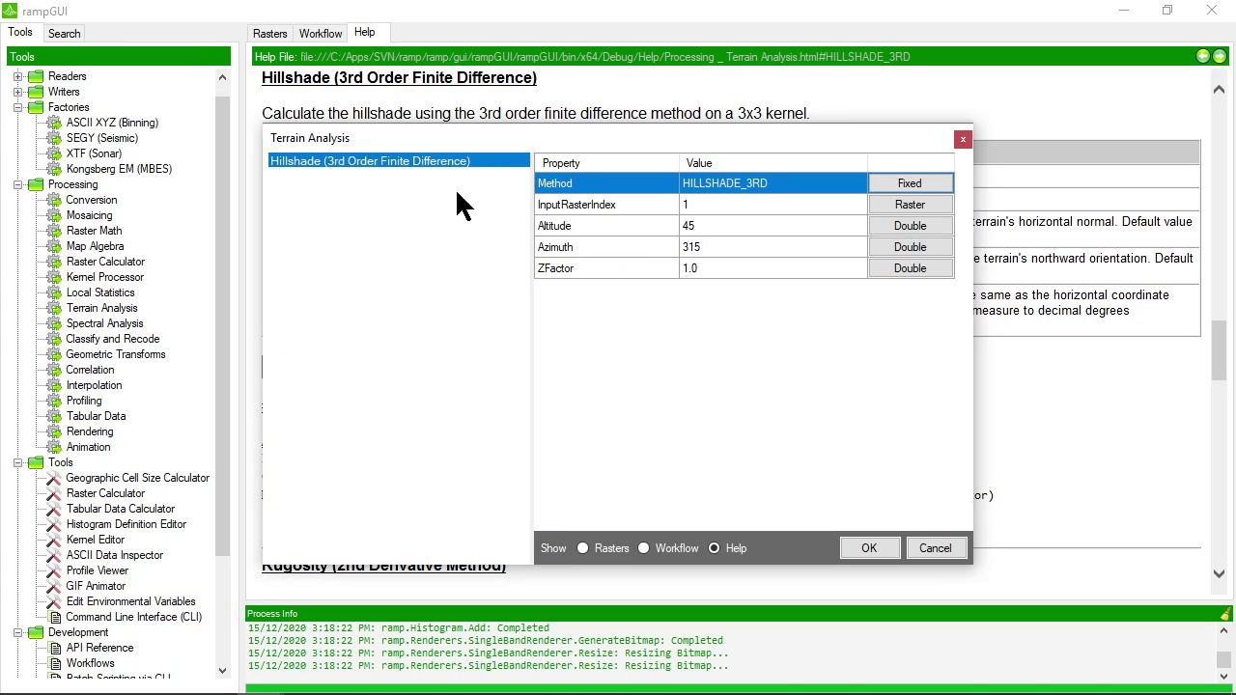
click(708, 201)
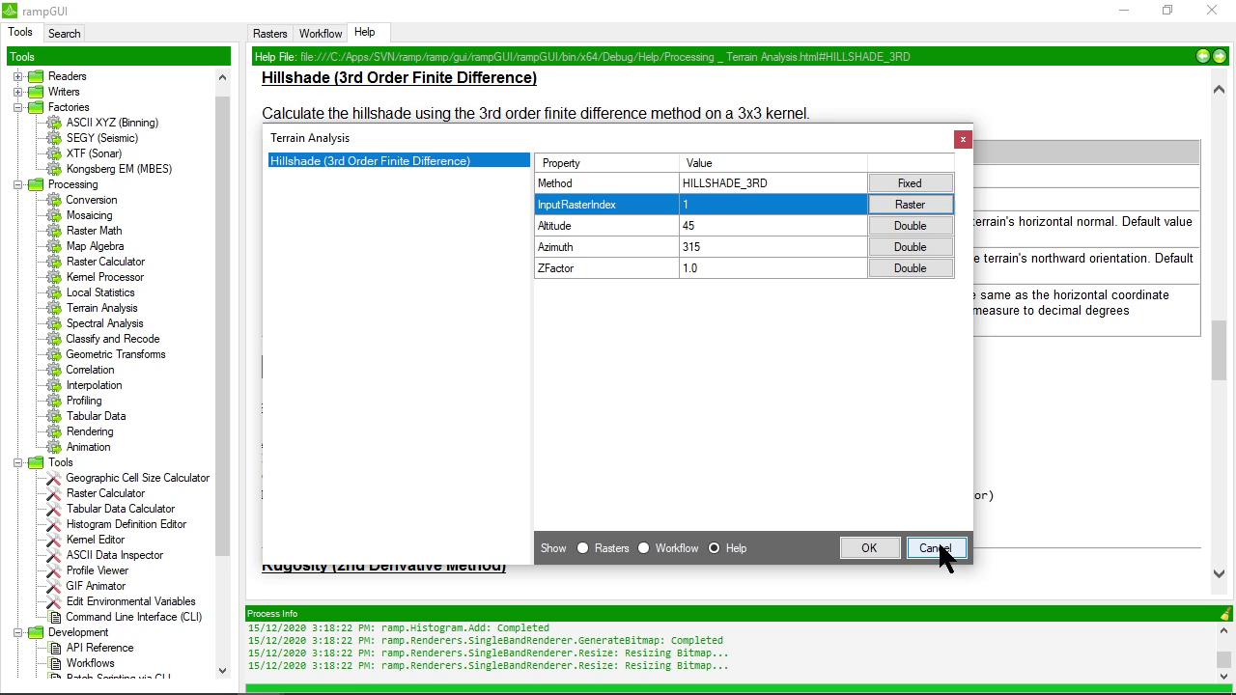
drag(632, 138, 735, 108)
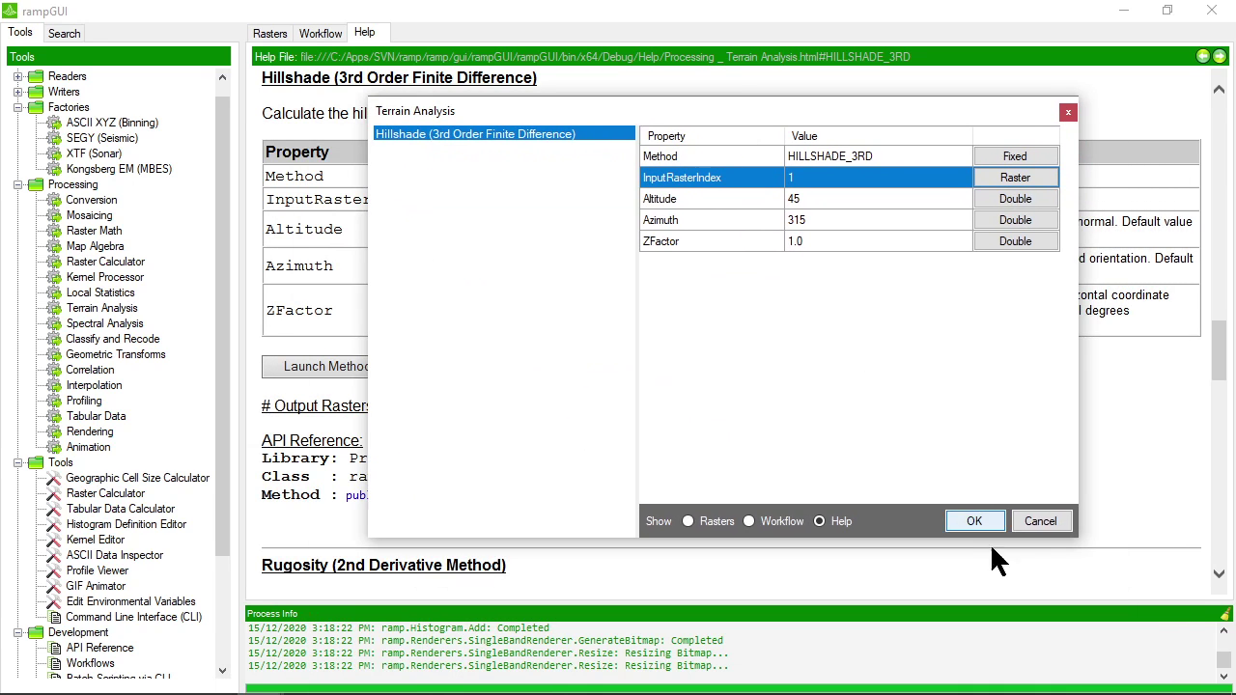
click(1056, 526)
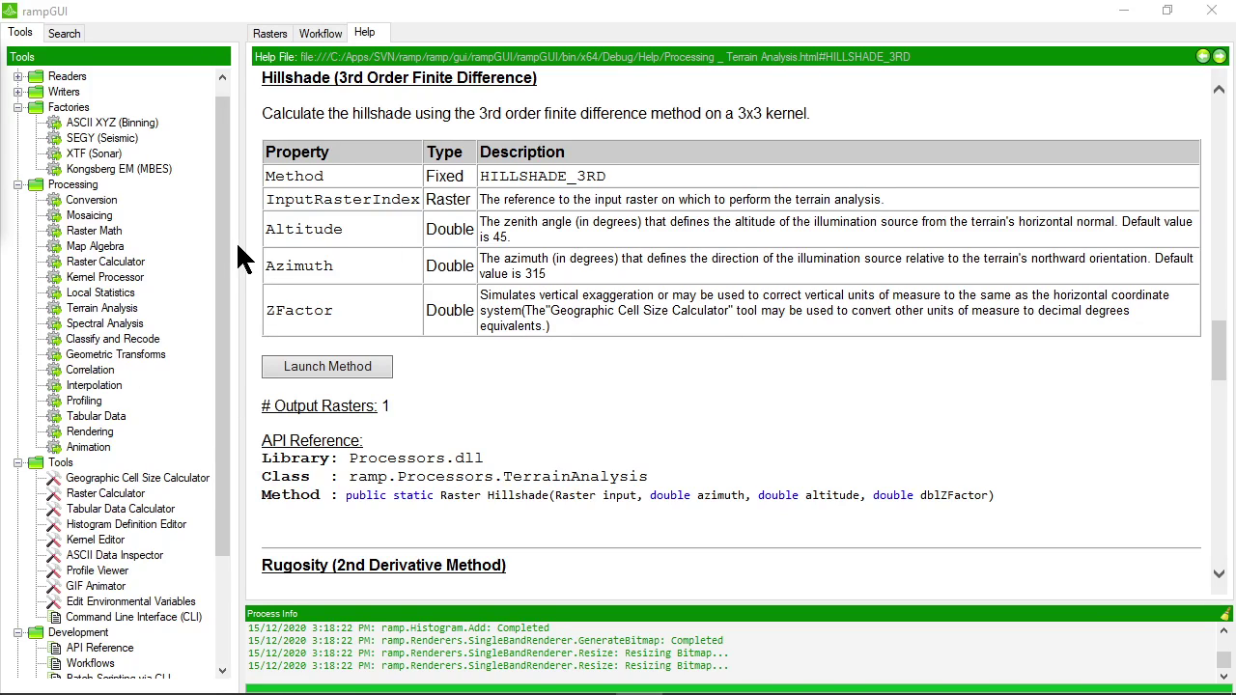
scroll(220, 236, up, 1)
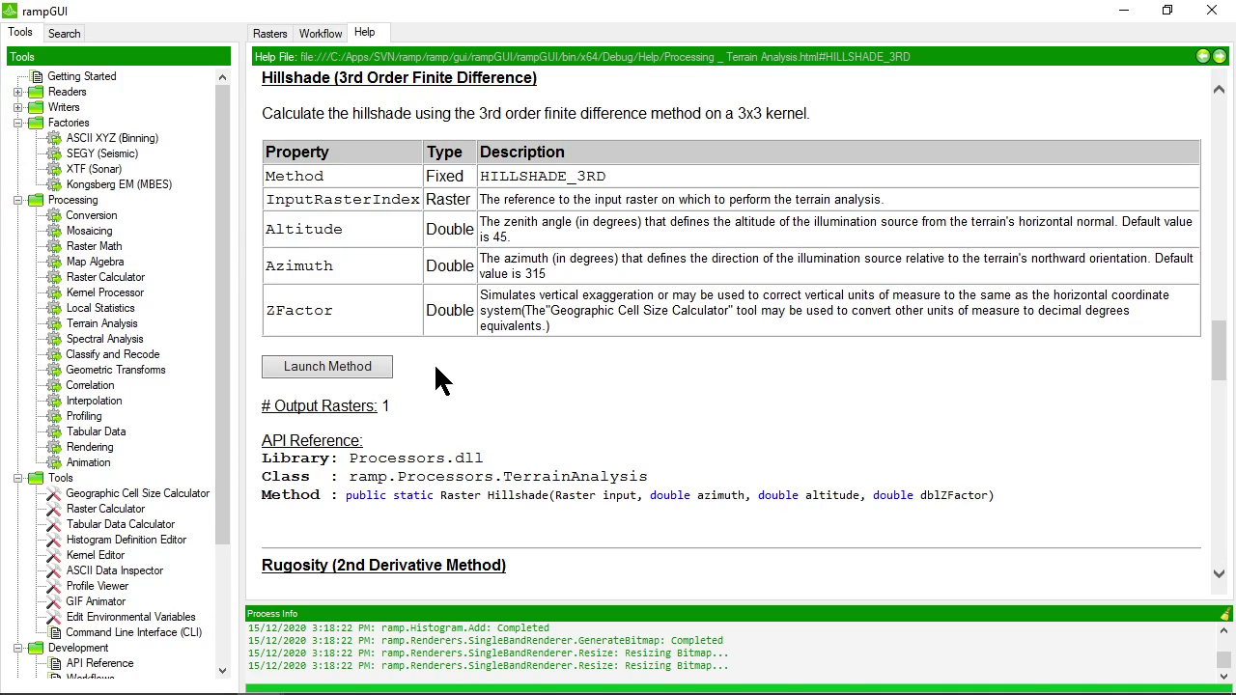
click(83, 77)
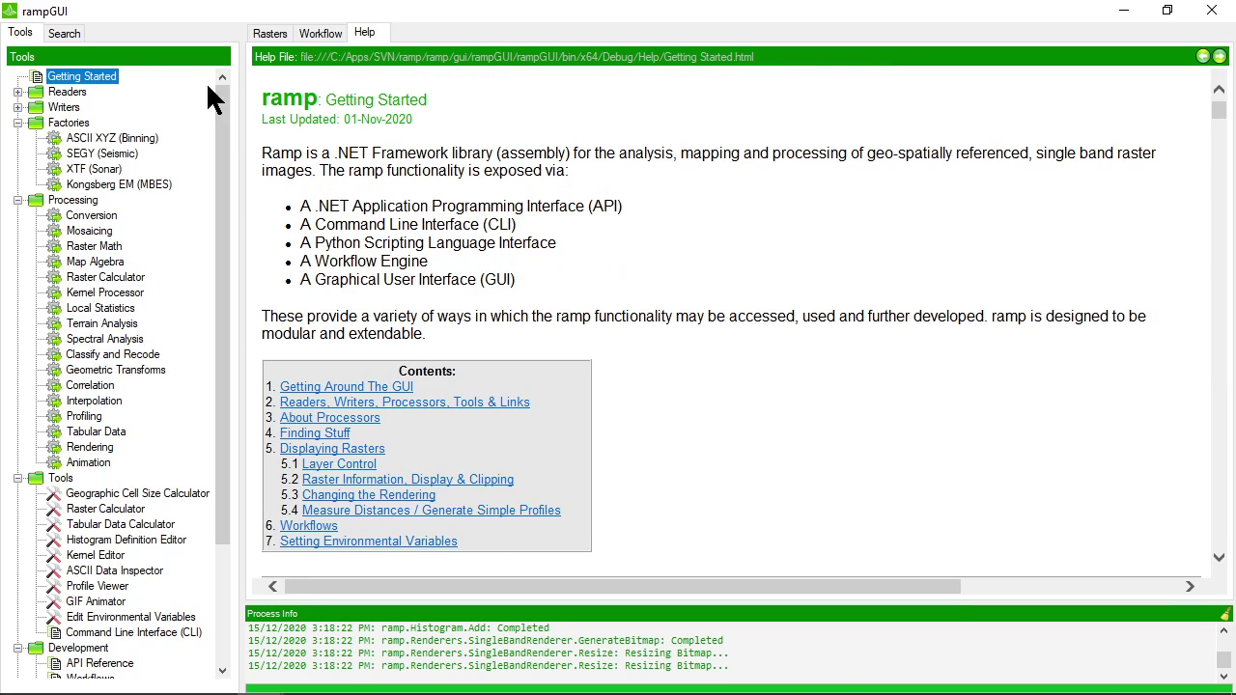
scroll(460, 316, down, 15)
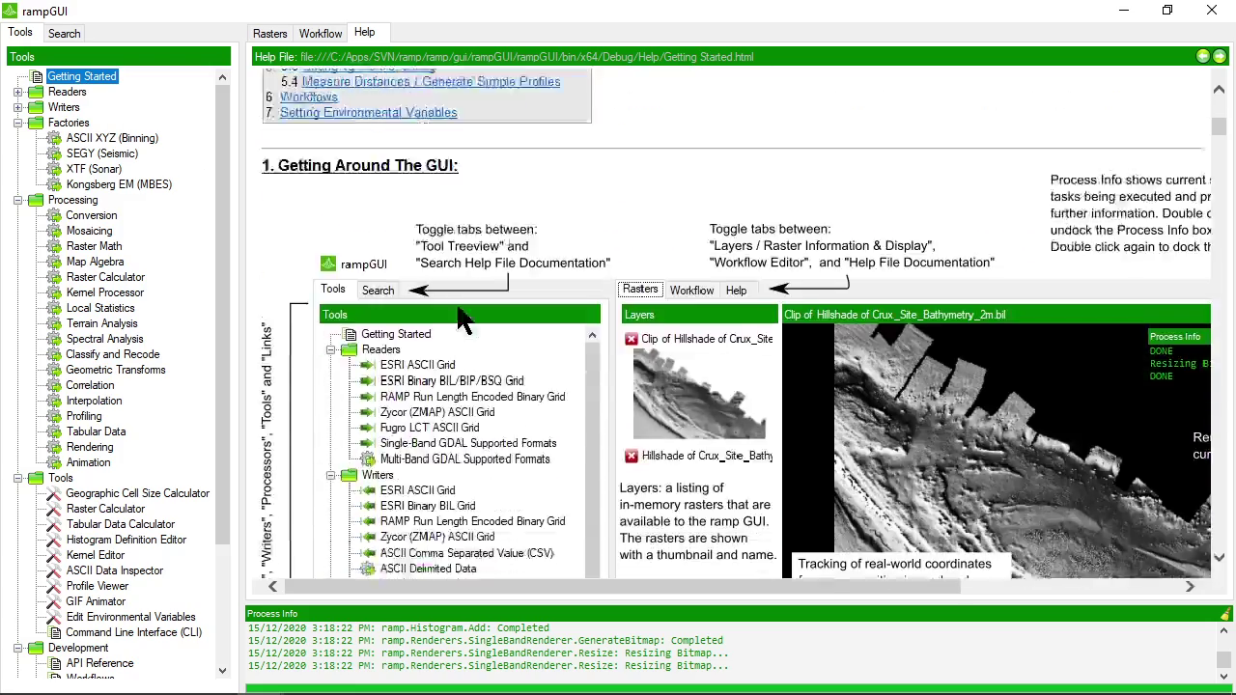
scroll(460, 316, down, 7)
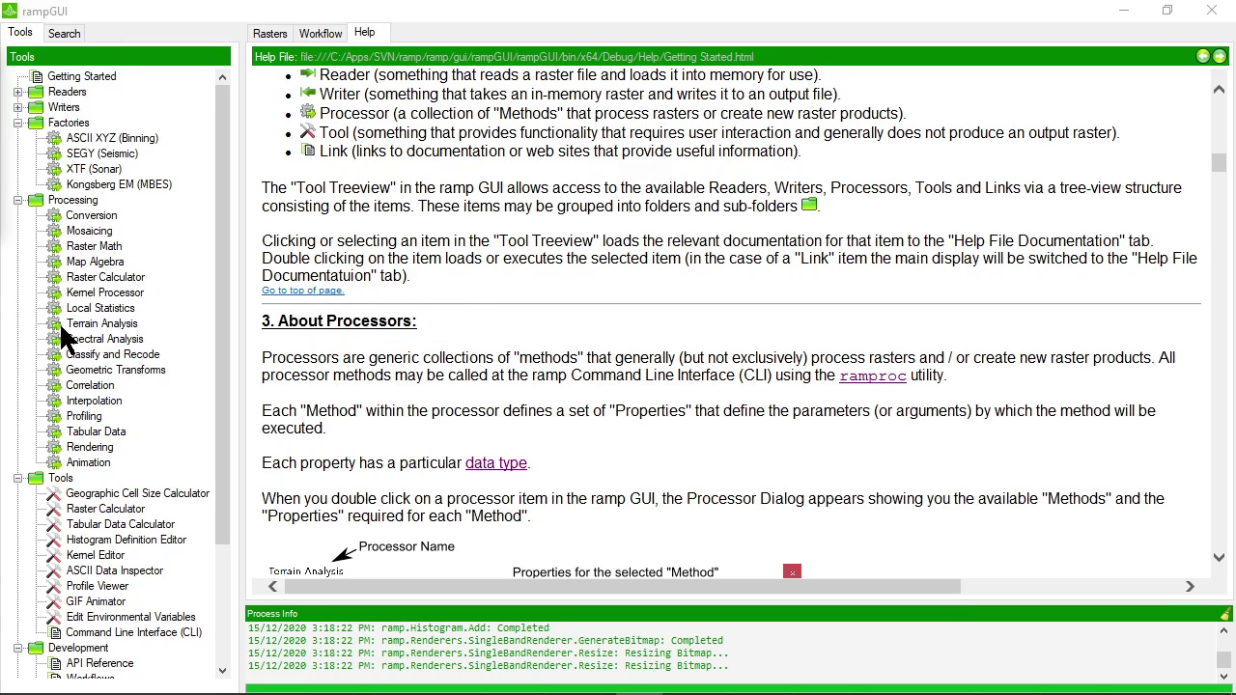
Step: Add a Read step to the workflow loading Site_Bathymetry_2m.bil
click(319, 32)
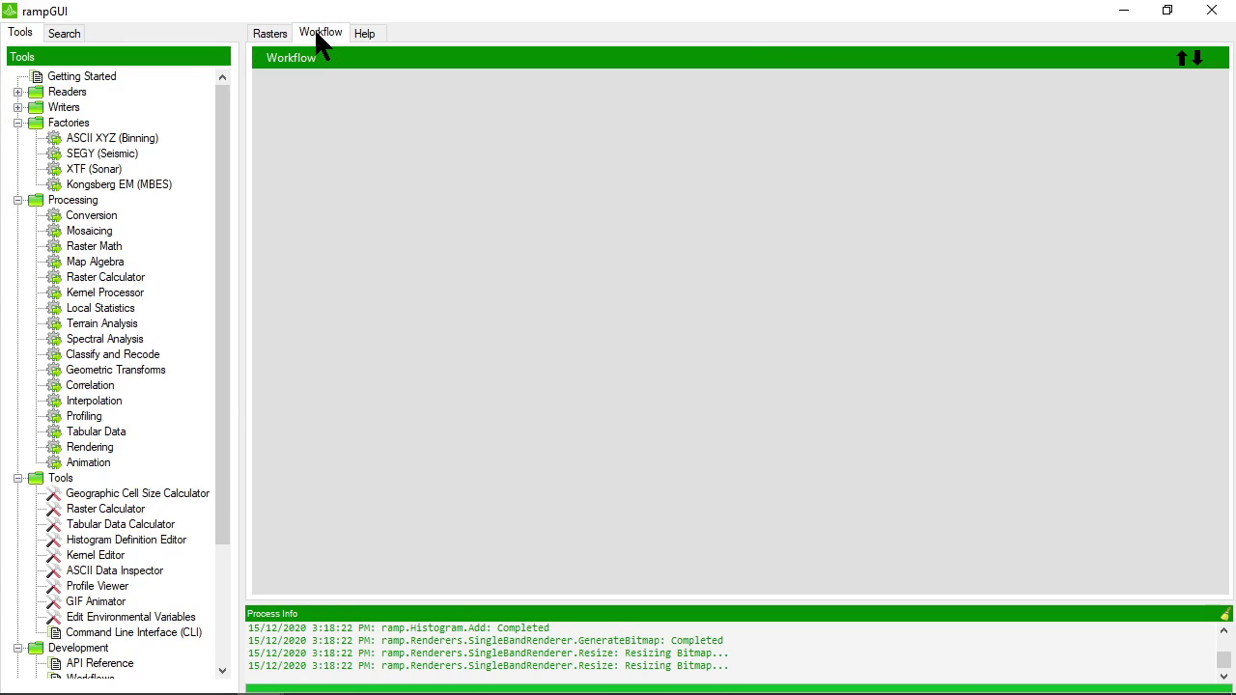
right_click(320, 116)
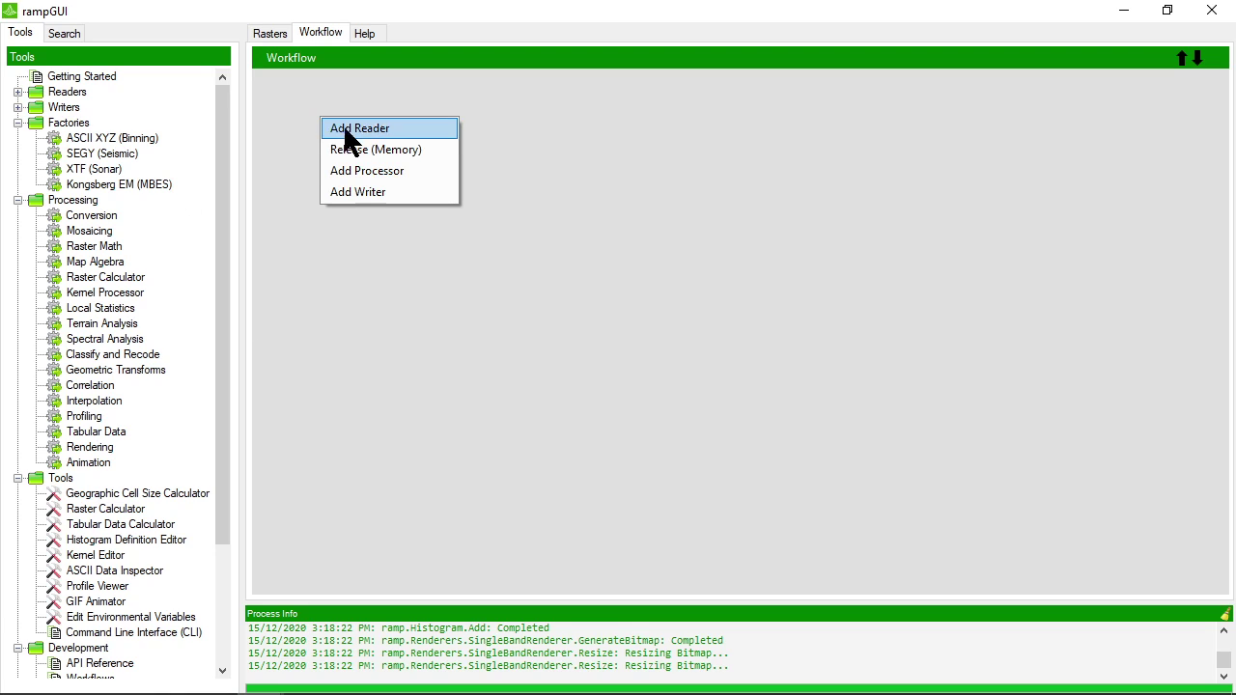
click(353, 130)
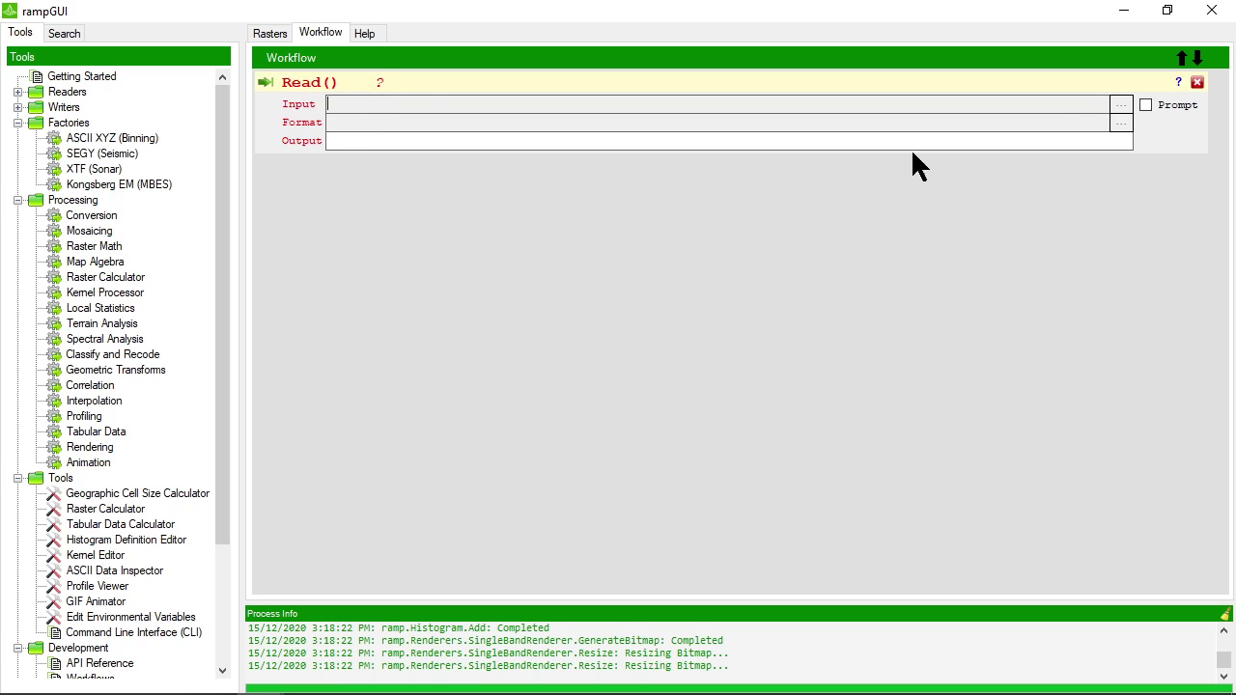
click(1121, 103)
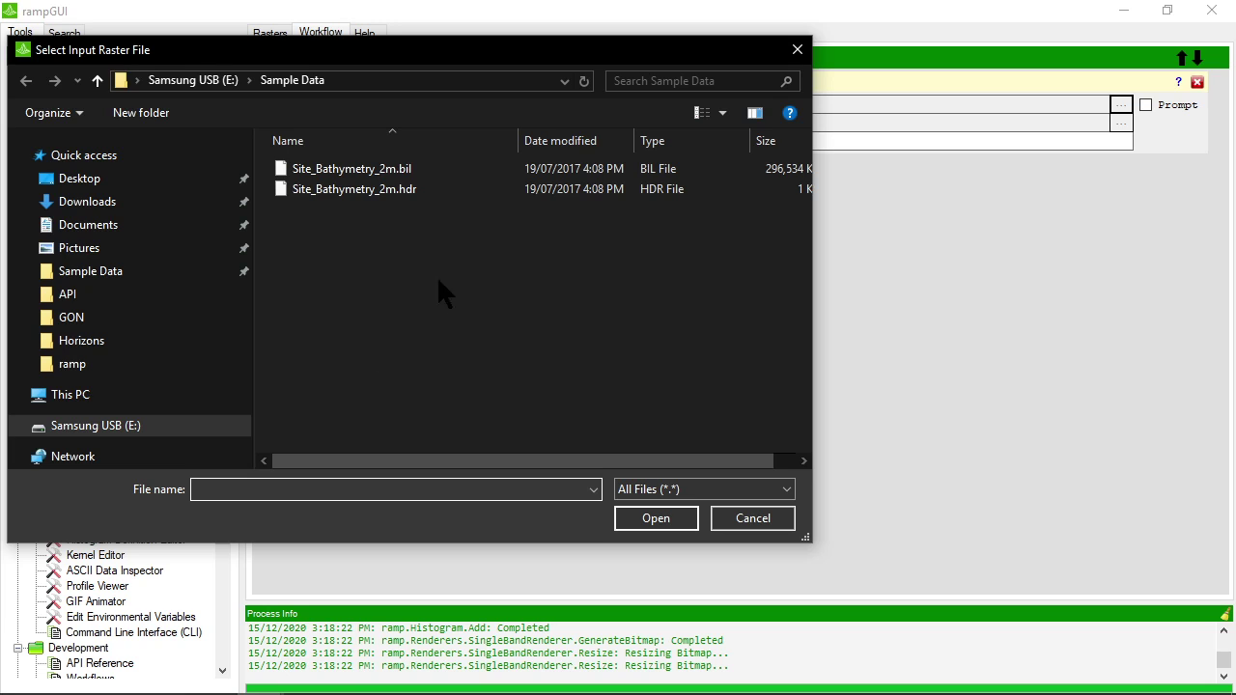
click(370, 171)
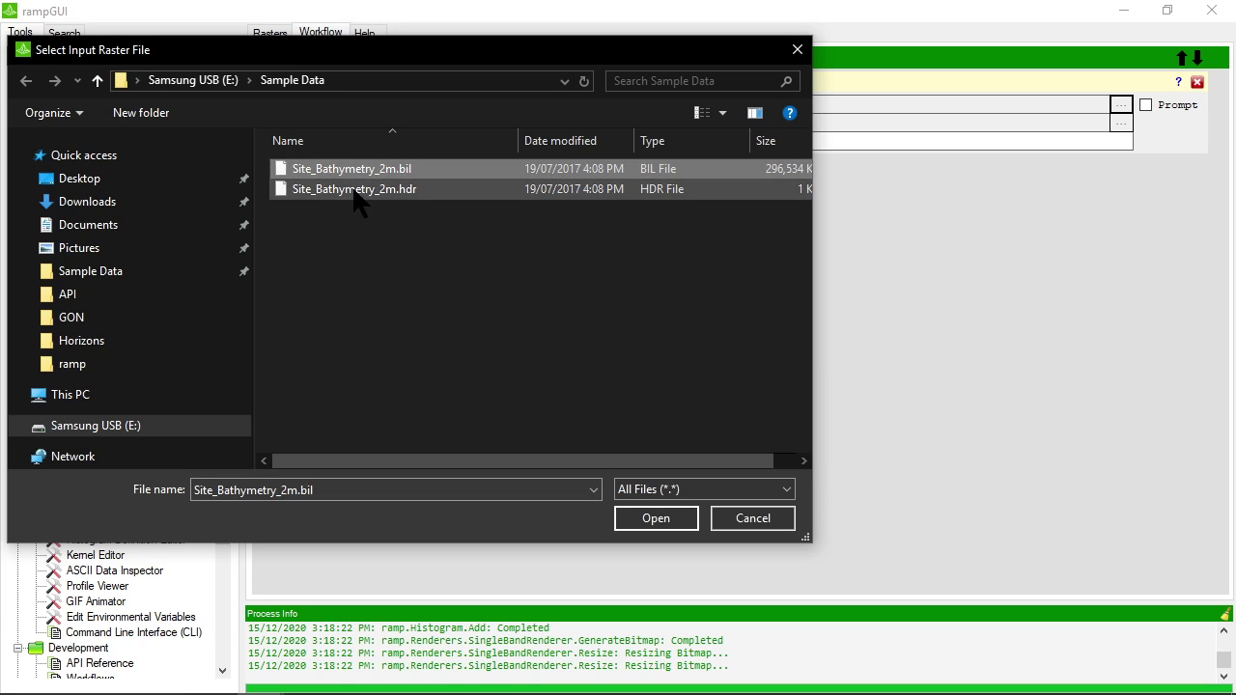
click(651, 516)
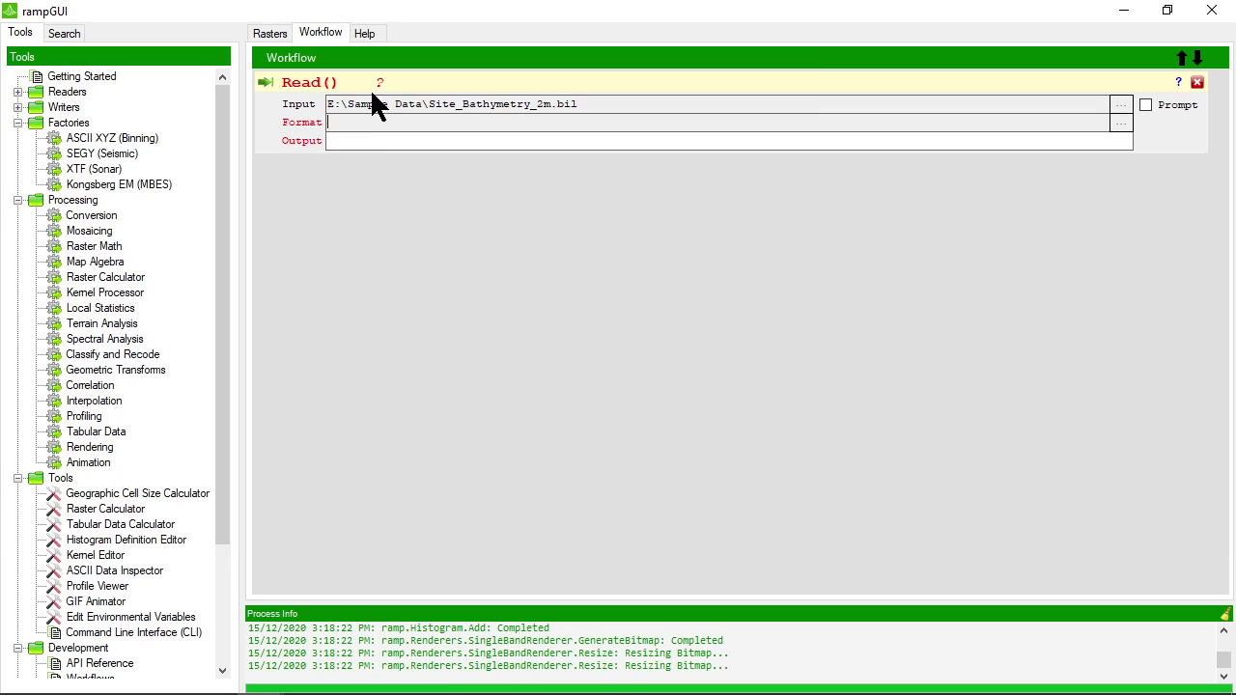
Step: Set the reader's format to BIL and name its output bathy
click(1122, 122)
click(552, 250)
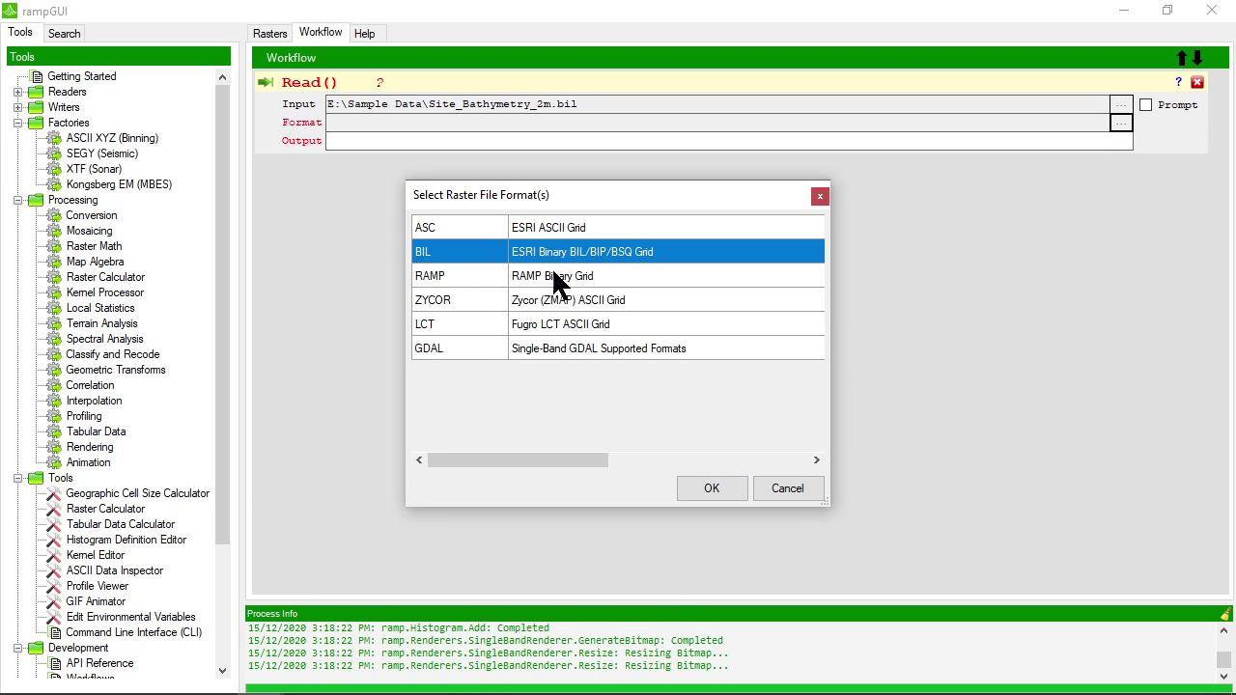
click(712, 488)
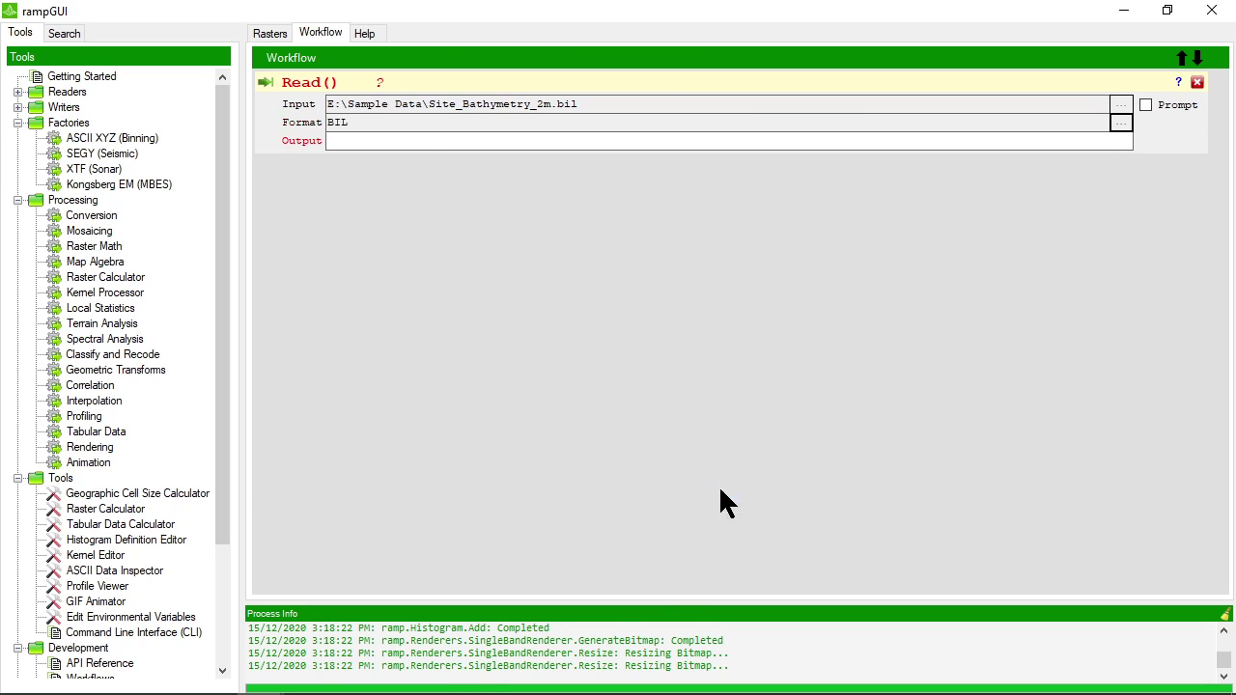
click(399, 142)
text(bathy)
Step: Add a Terrain Analysis Hillshade (3rd Order Finite Difference) process step to the workflow
right_click(310, 193)
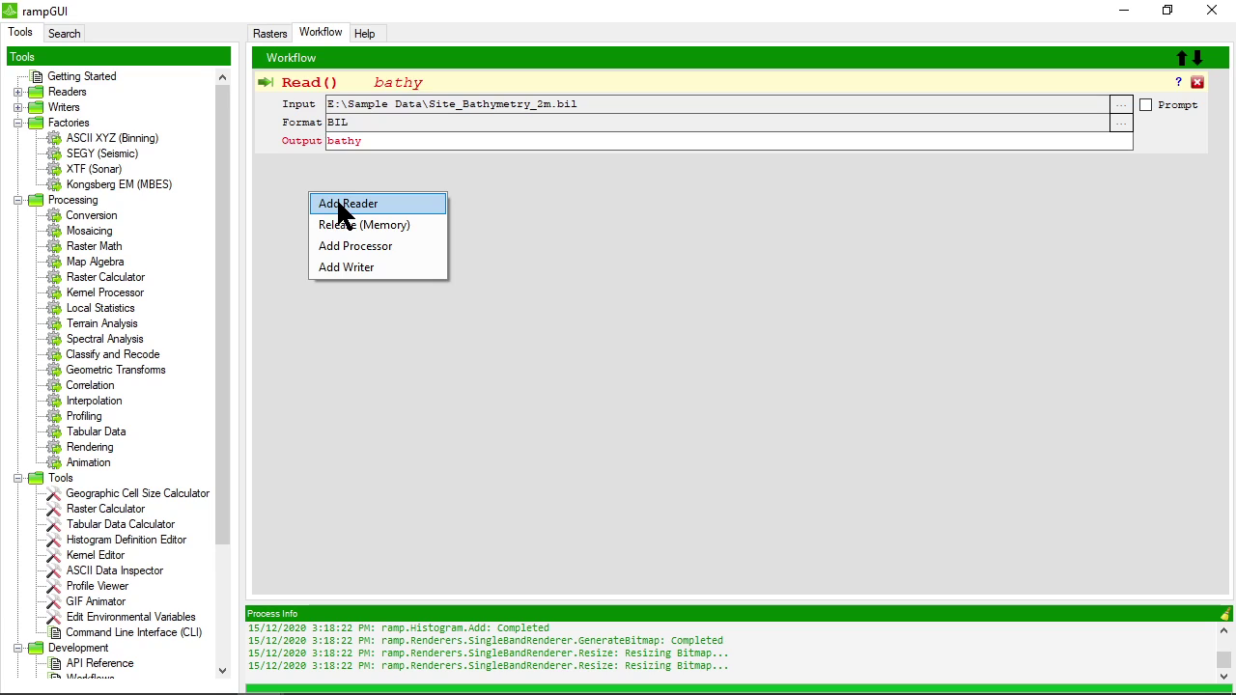
click(353, 256)
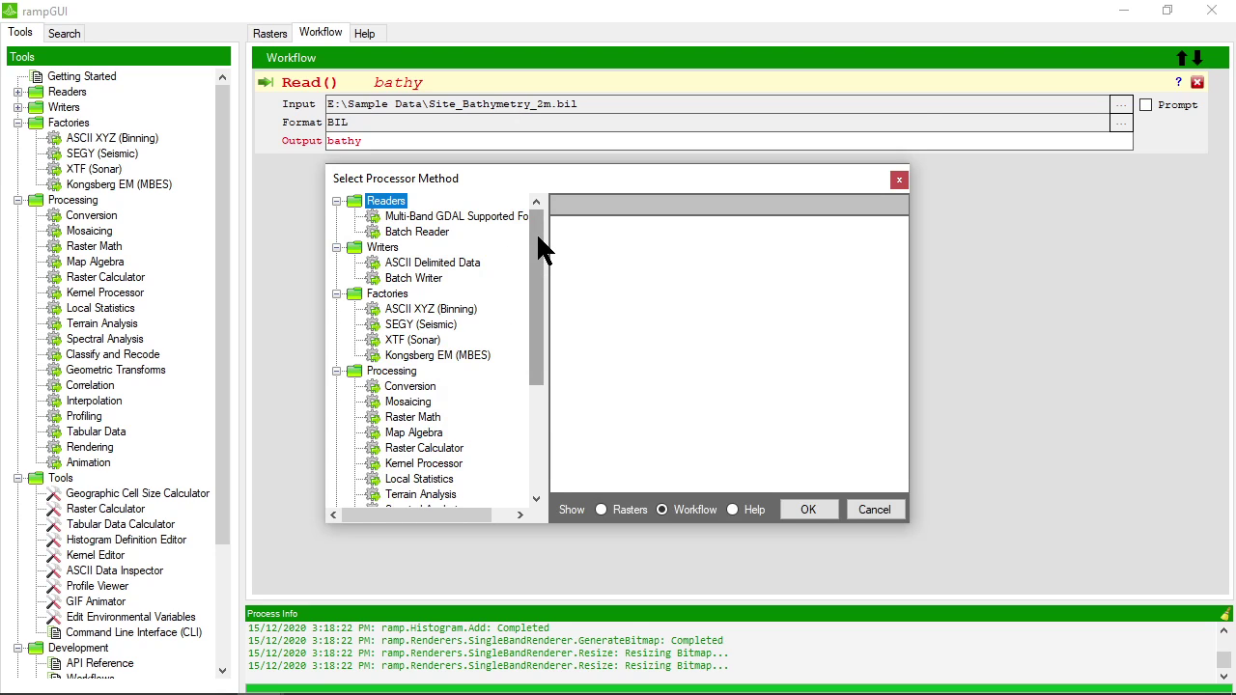
drag(540, 249, 523, 306)
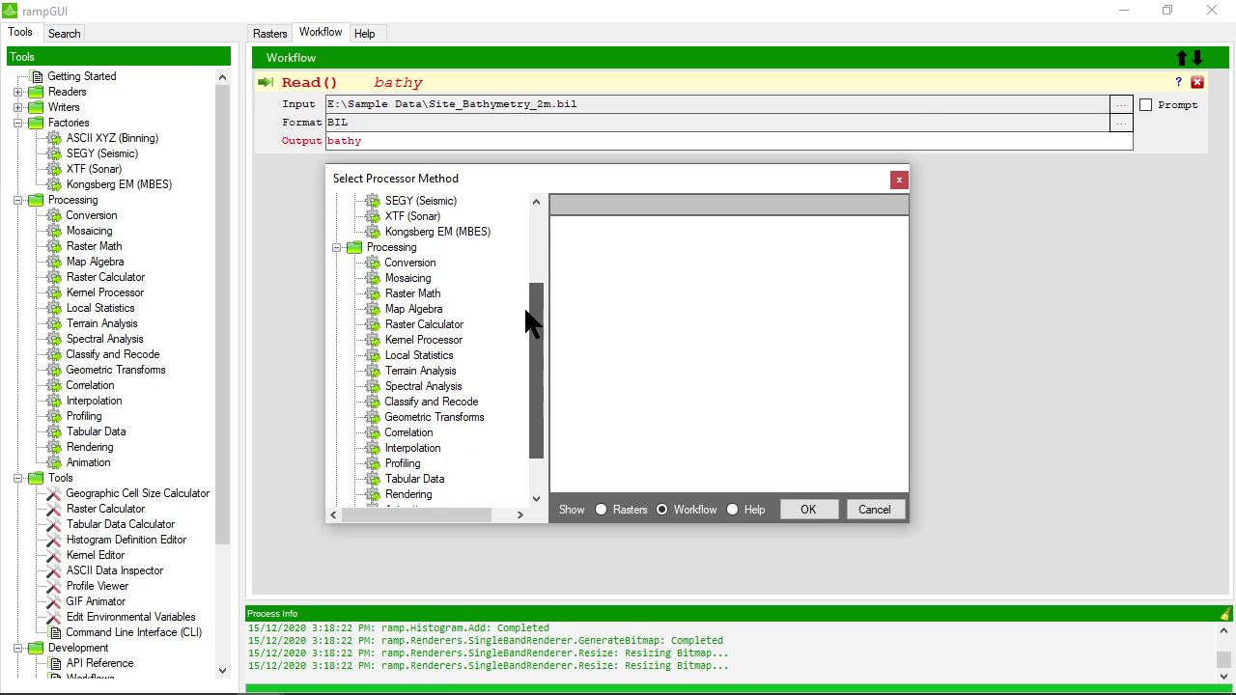
click(422, 374)
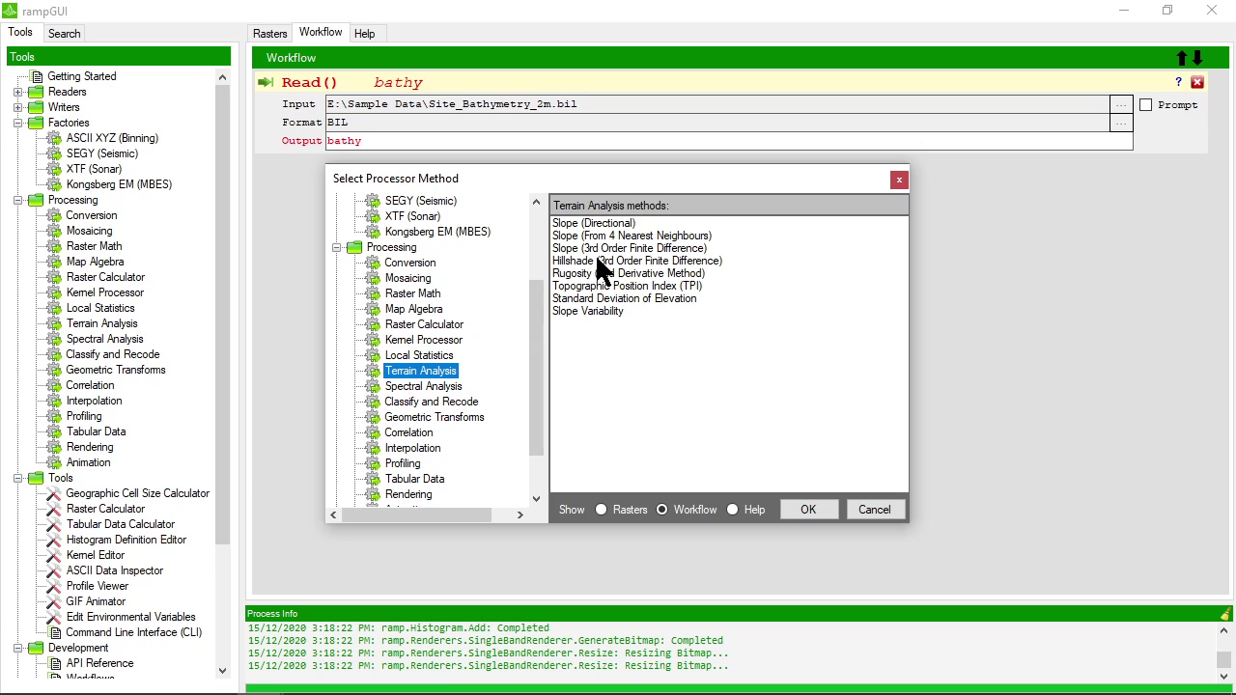
click(591, 262)
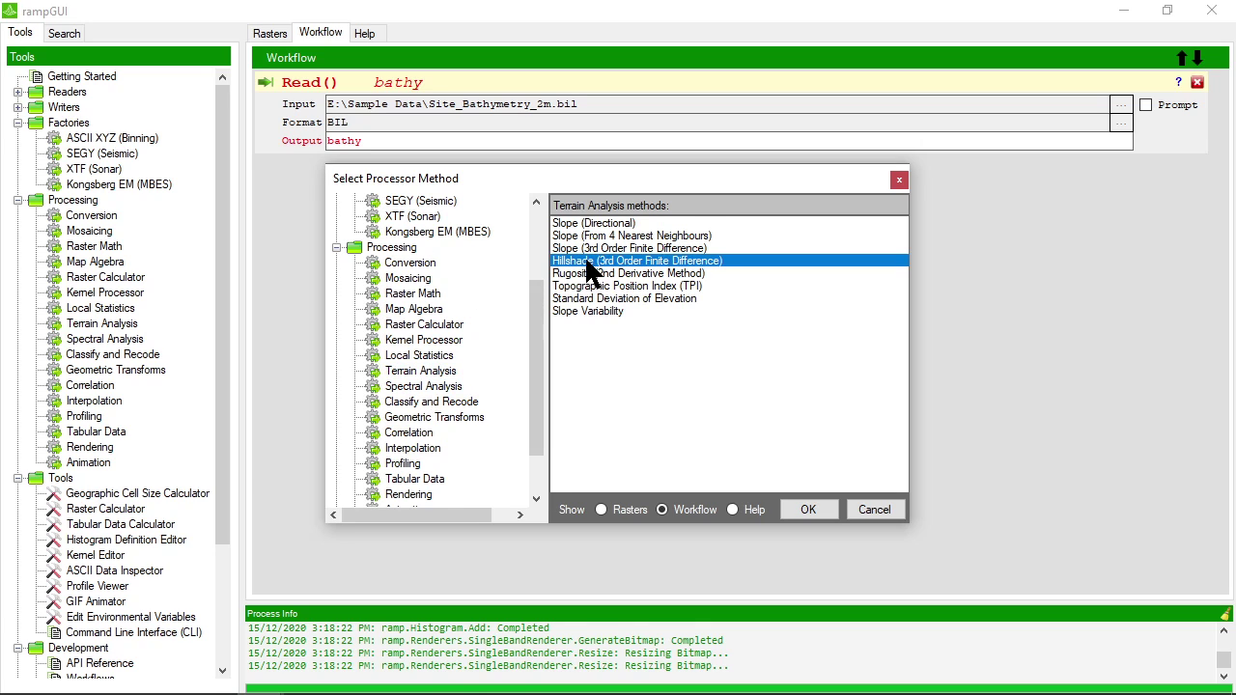
click(808, 509)
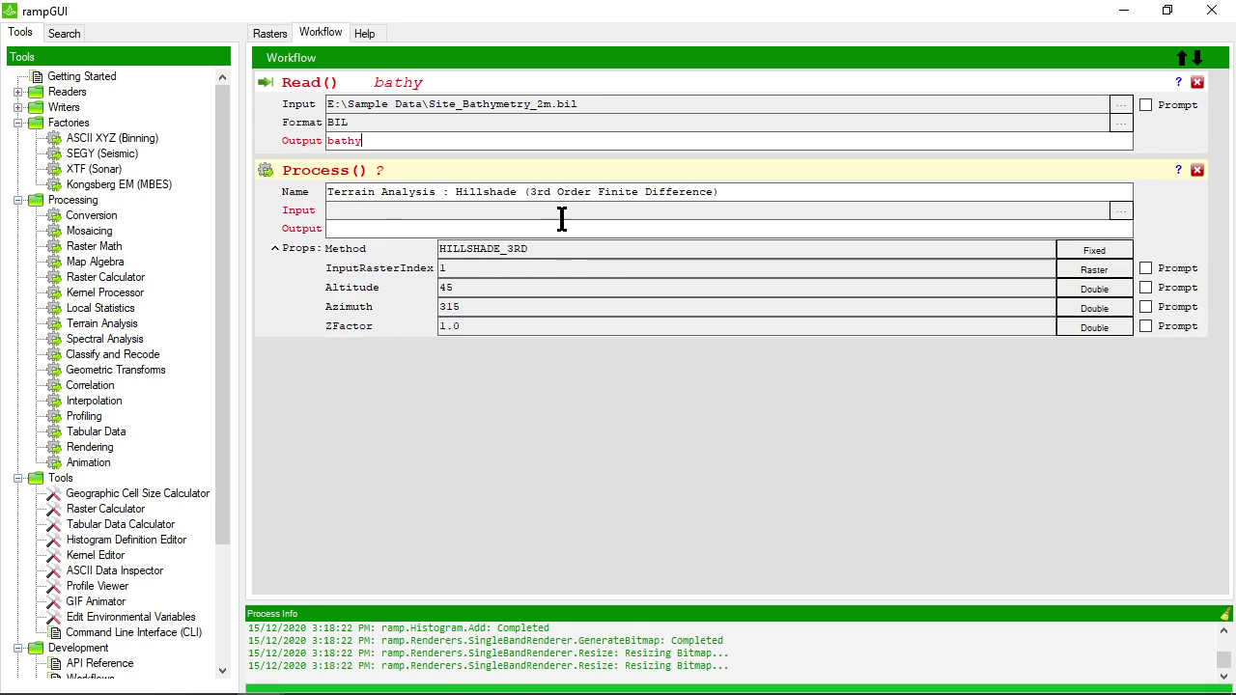
click(538, 262)
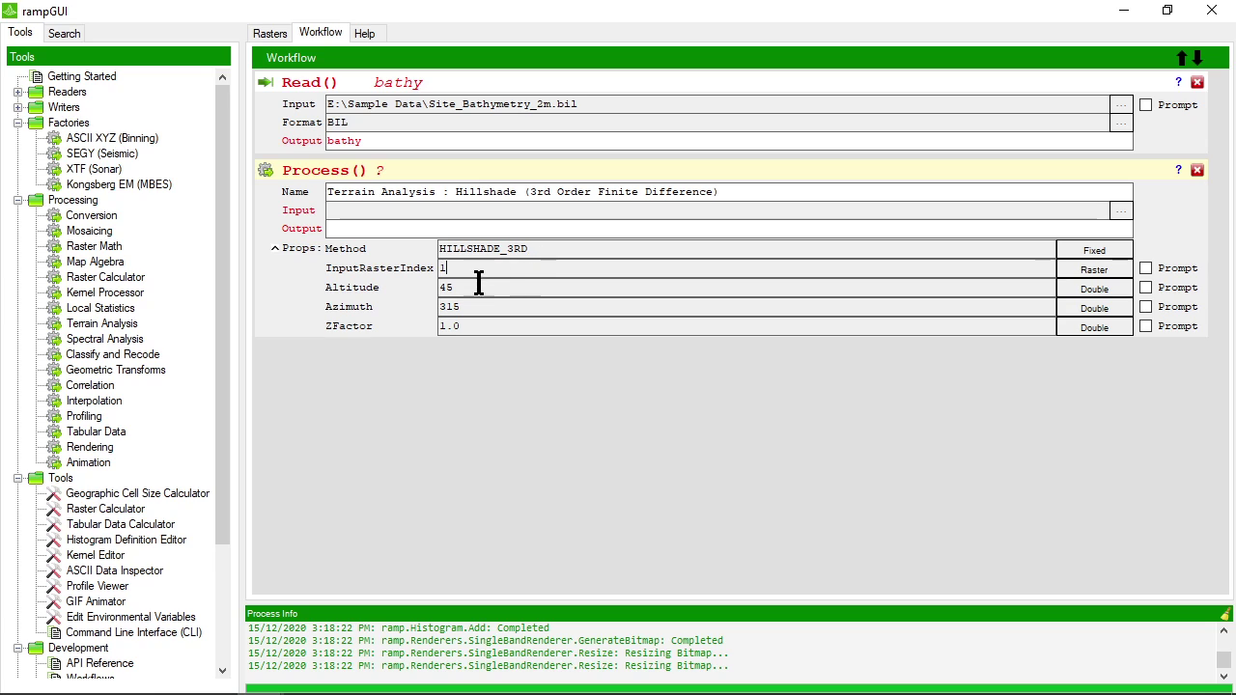
click(469, 328)
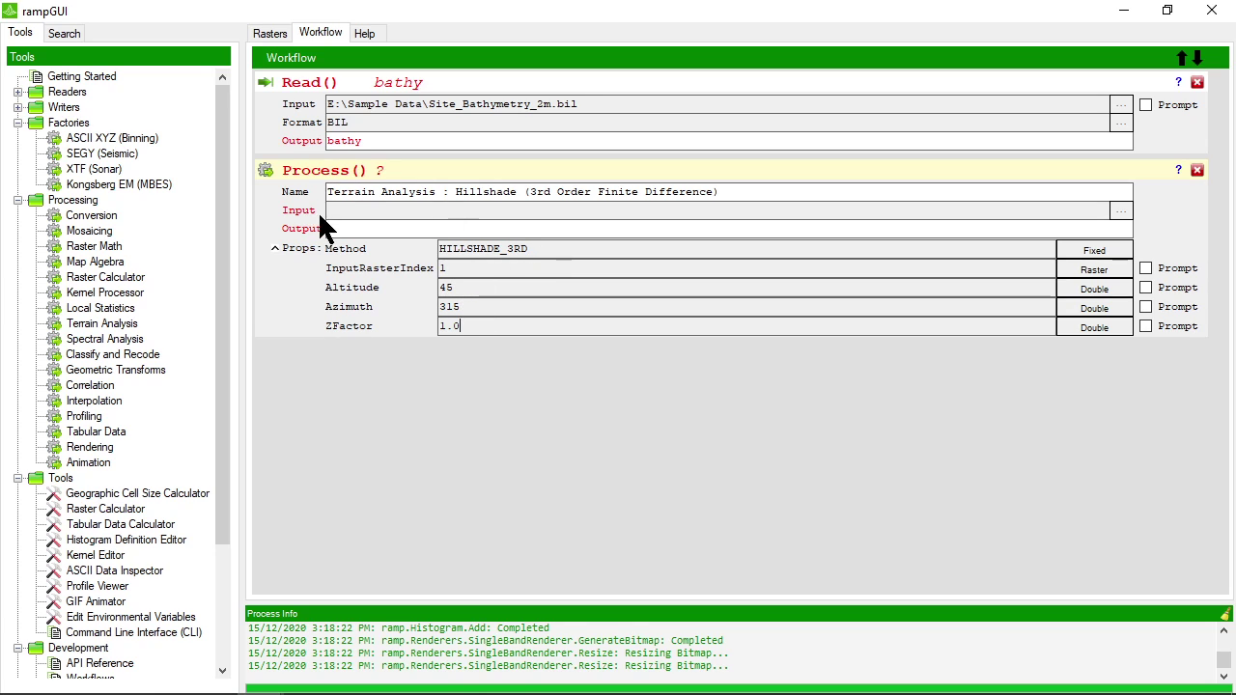
Step: Set the hillshade step's input to bathy and its output to hillshade
click(359, 210)
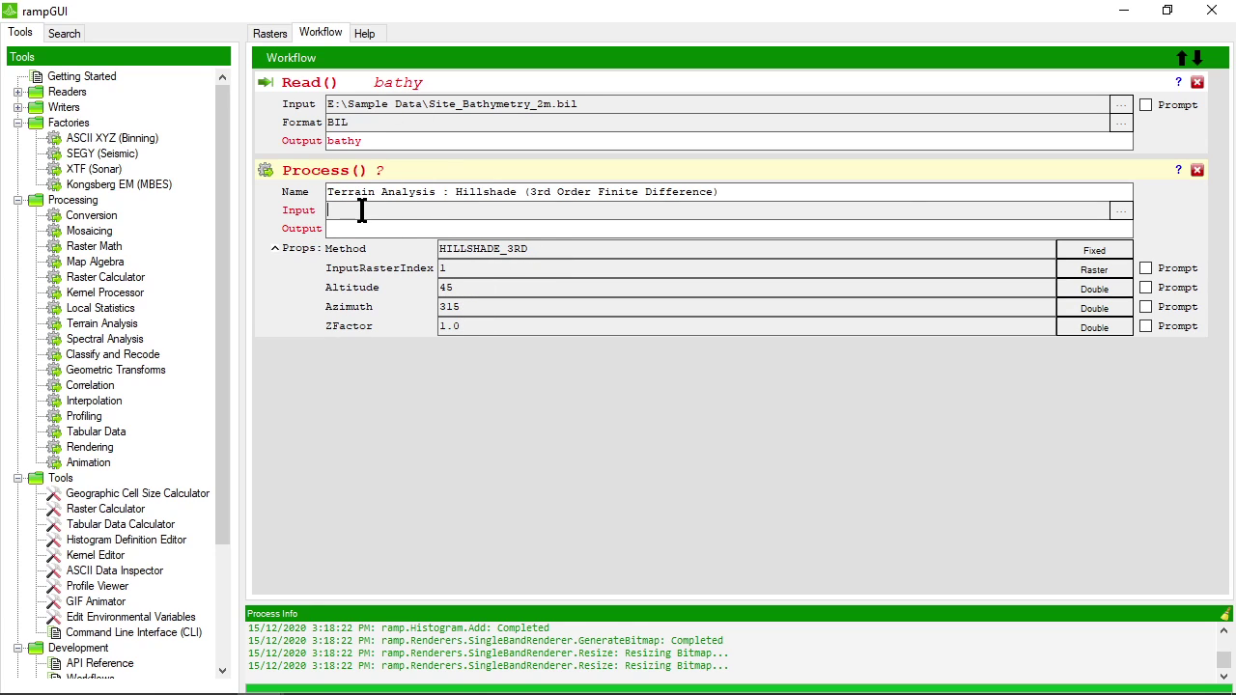
click(1119, 210)
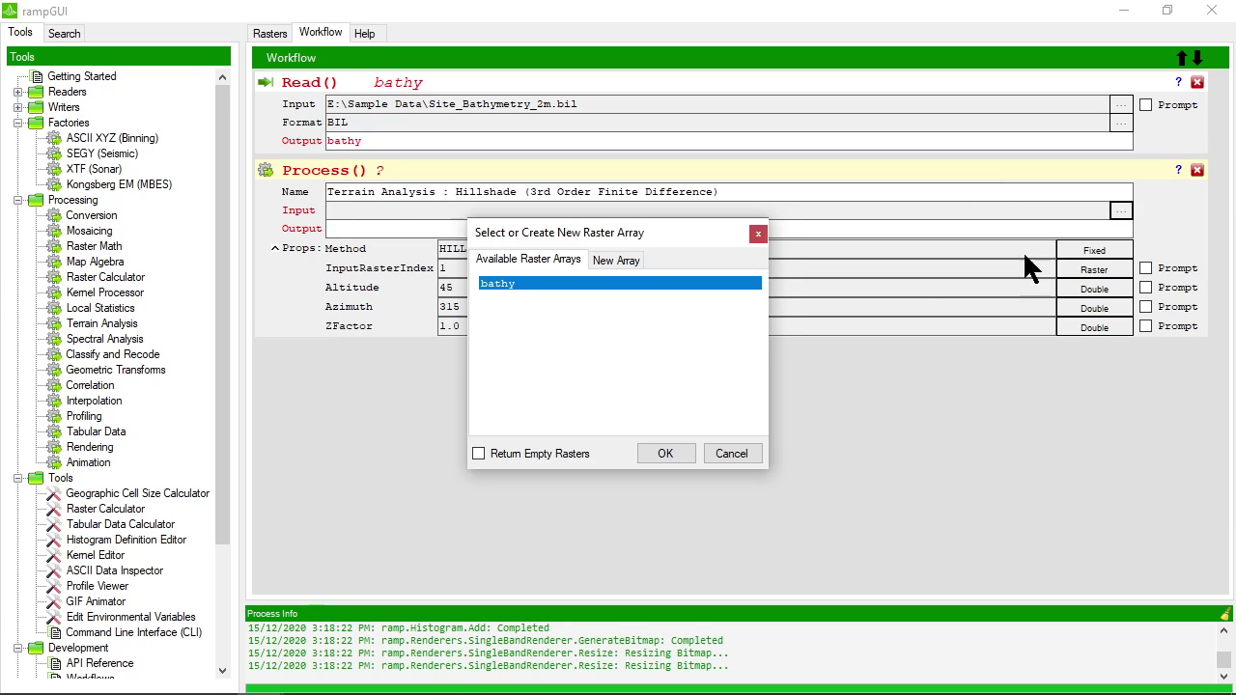
click(668, 451)
click(340, 229)
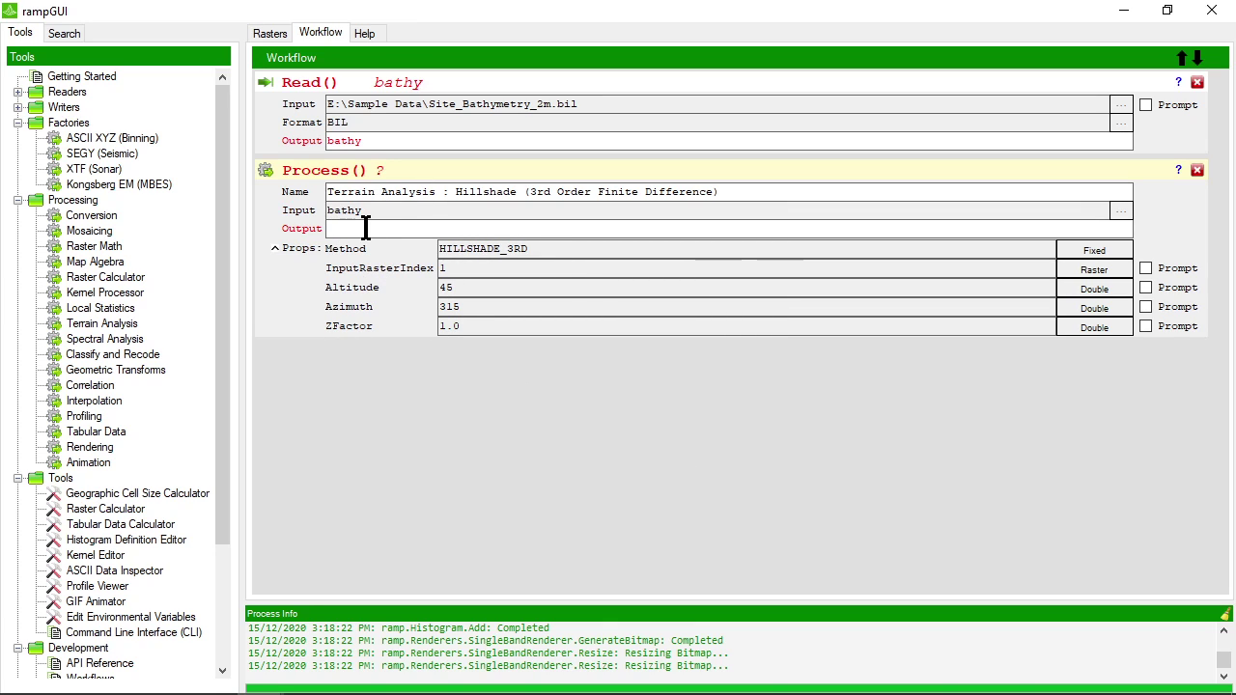
text(hill)
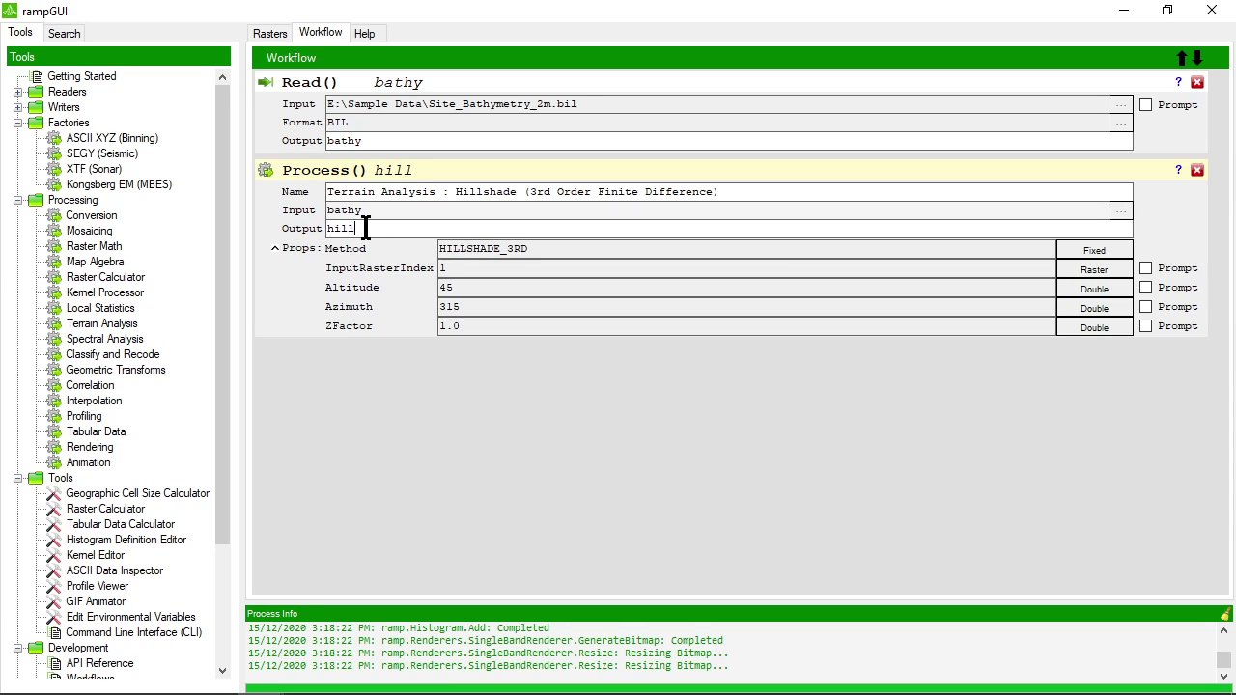
text(shade)
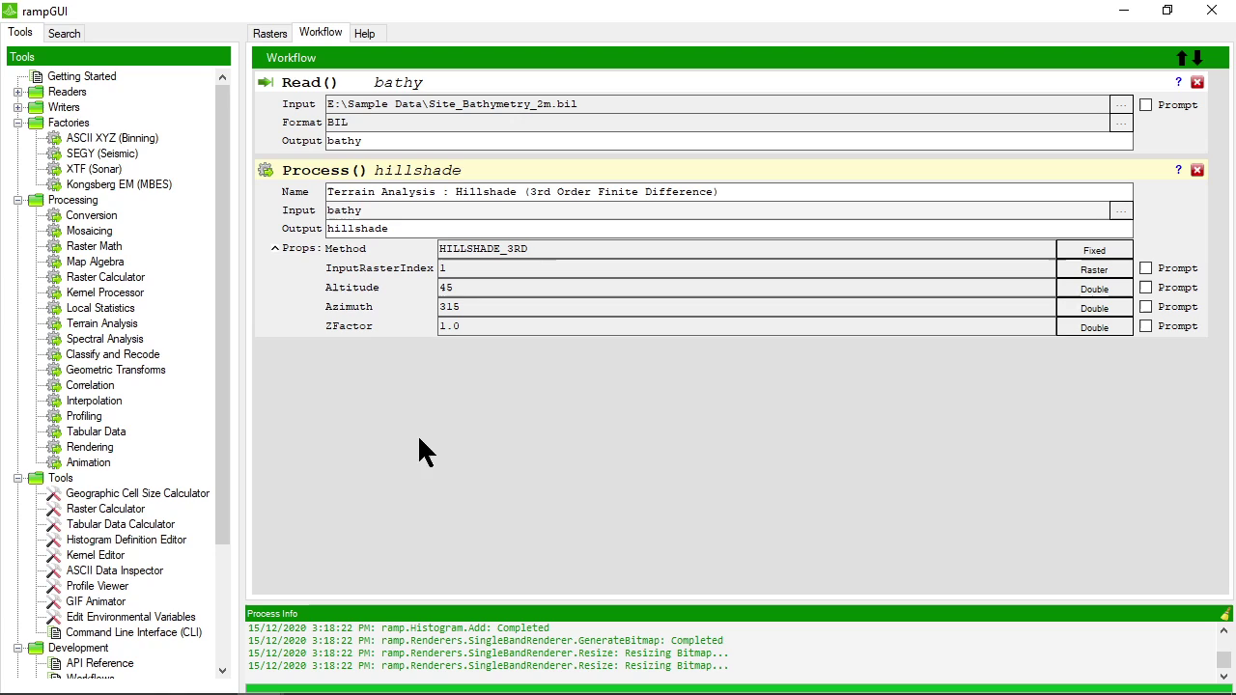
key(Return)
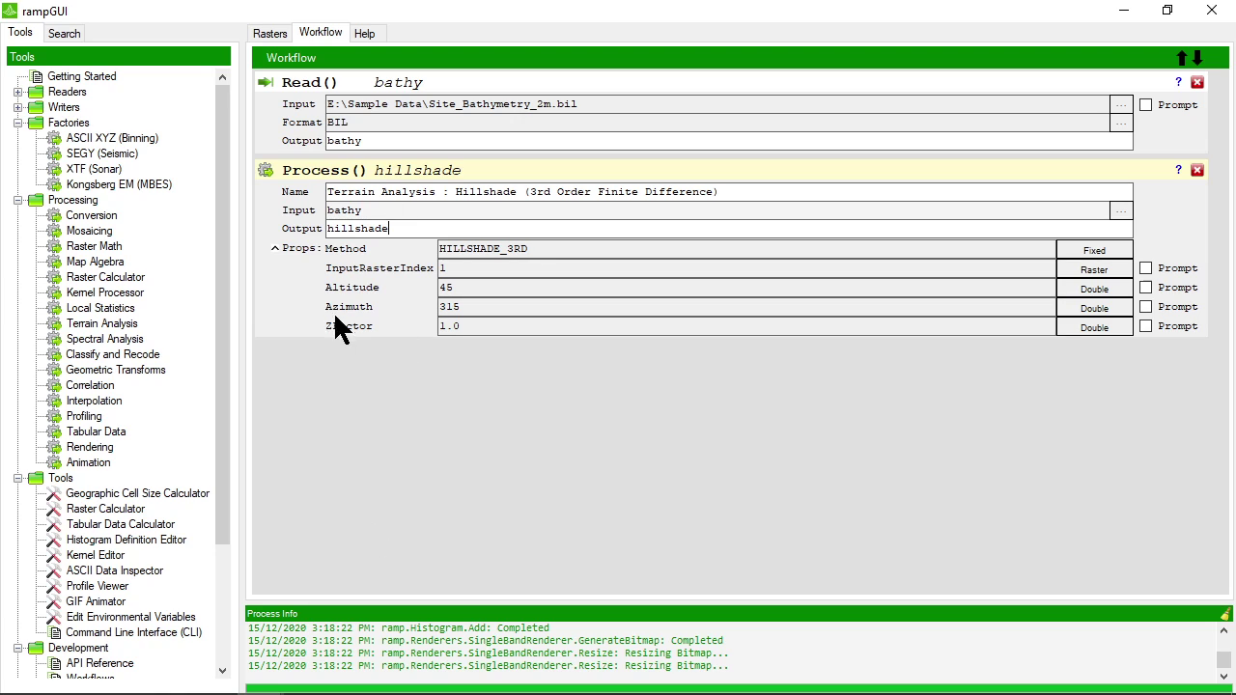
Step: Add a Write step taking hillshade as its input
right_click(340, 391)
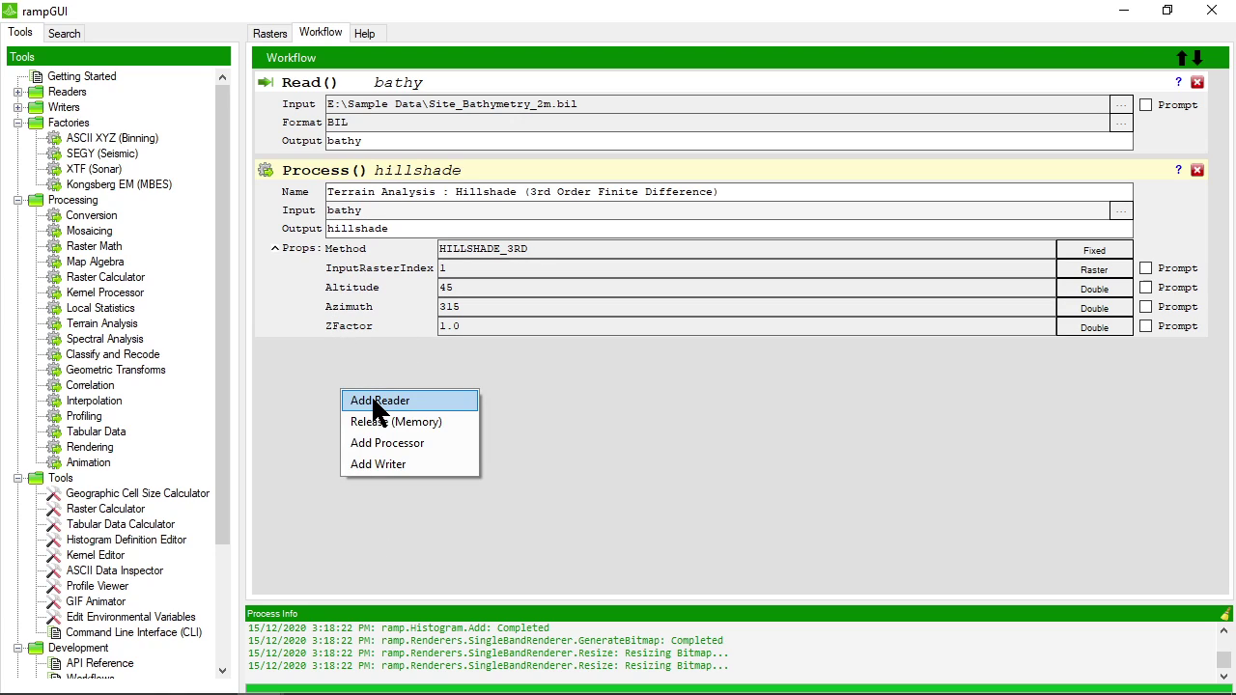
click(391, 464)
click(1121, 375)
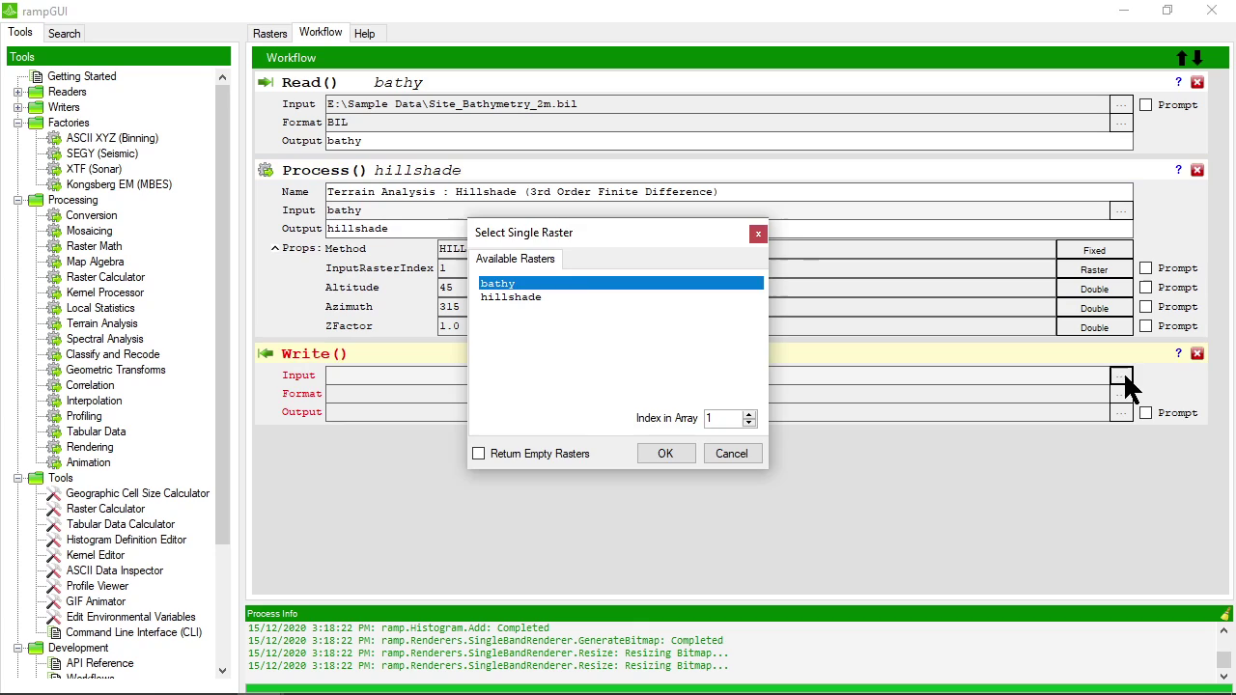
click(515, 299)
click(673, 452)
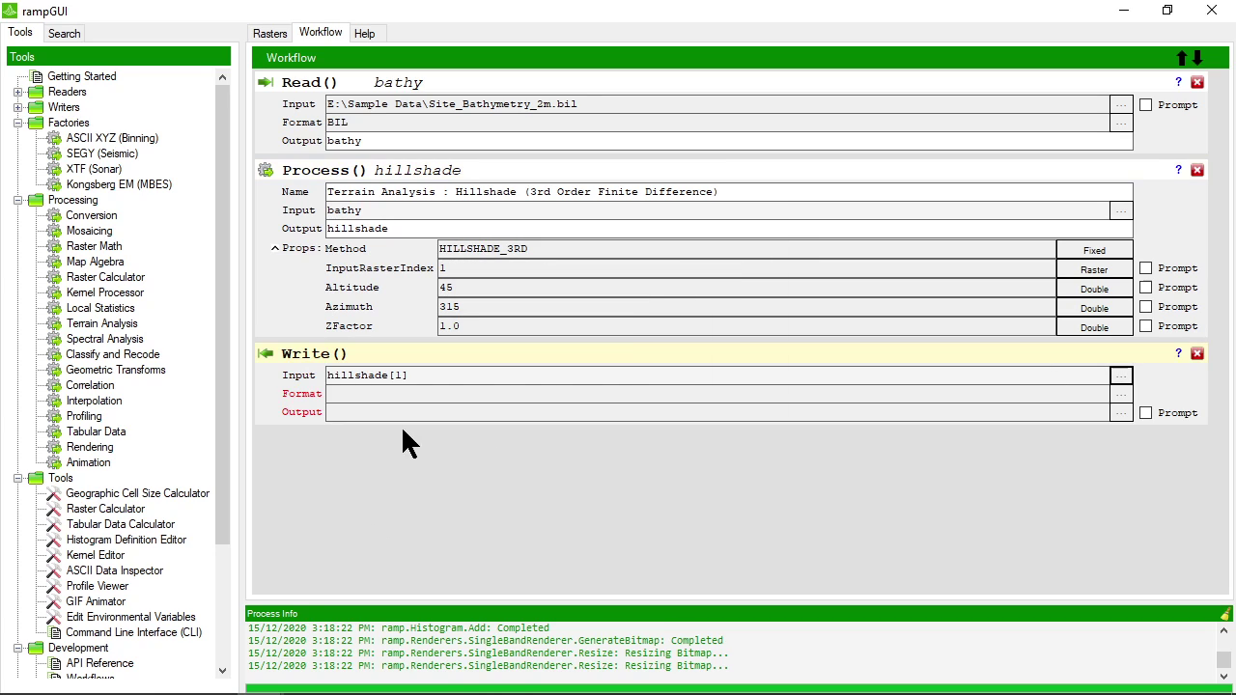
Step: Set the writer's output format to RAMP Binary Grid
click(1120, 393)
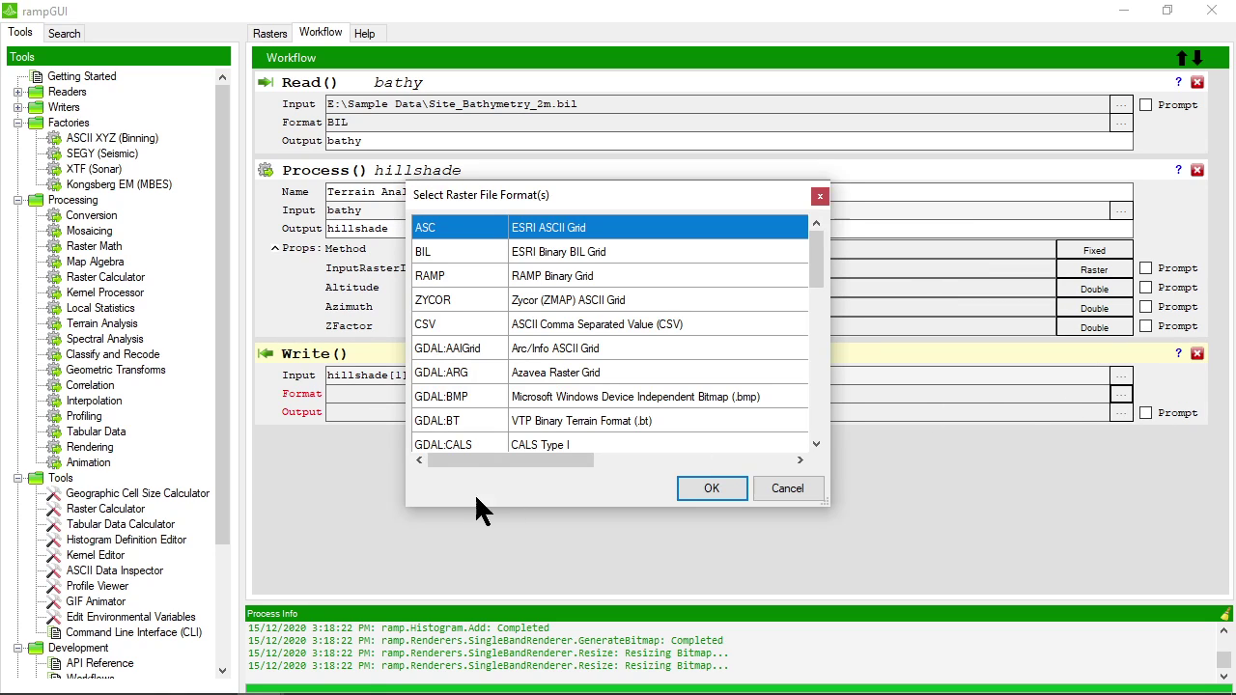
click(557, 278)
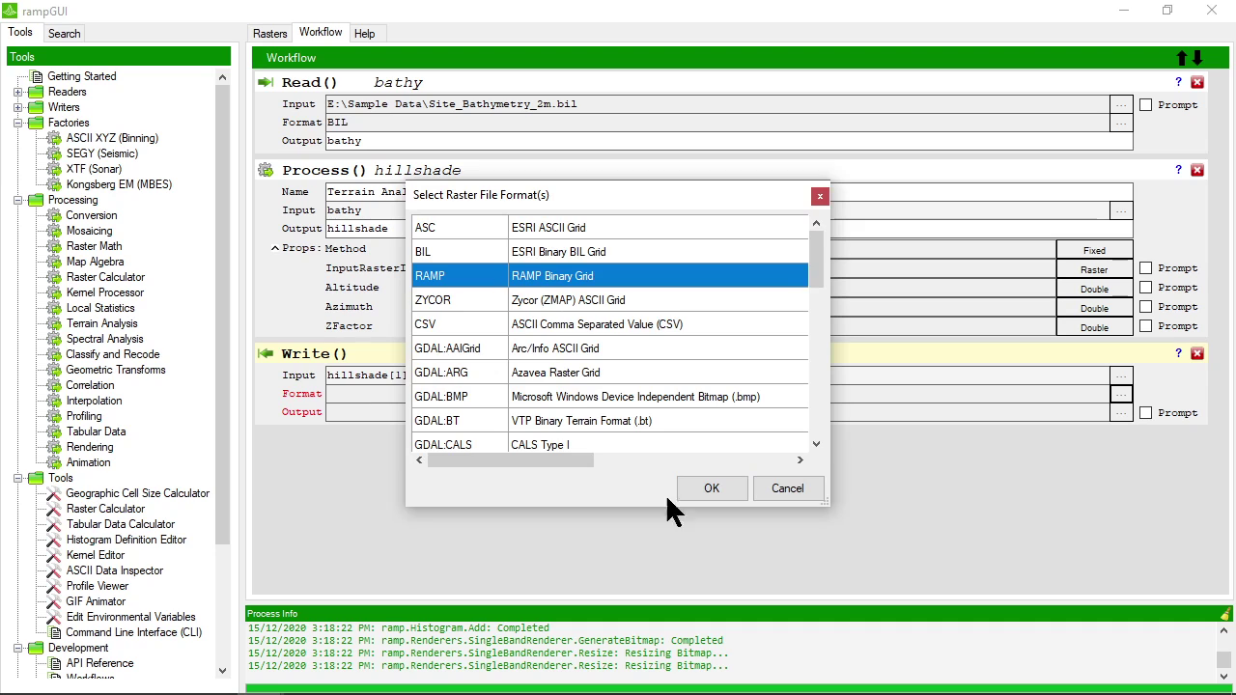
click(709, 488)
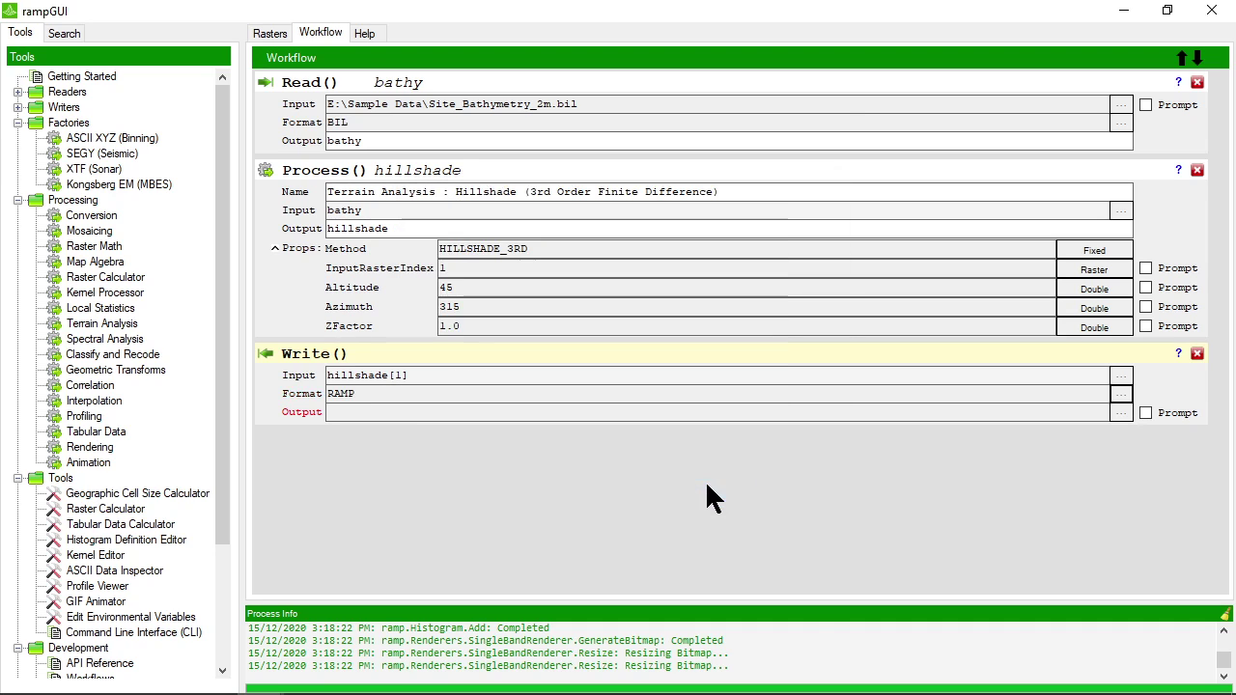
Step: Set the output file to E:\Sample Data\Site_Bathymetry_2m.rmp
click(1121, 413)
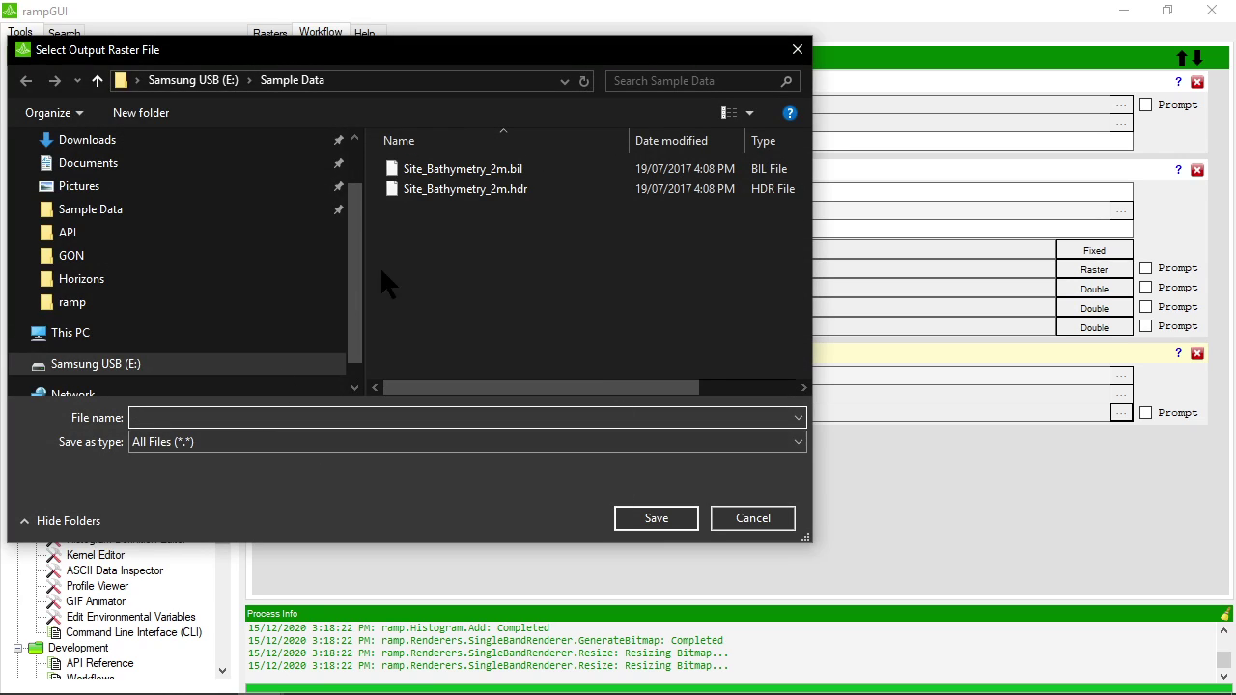
click(446, 169)
double_click(280, 418)
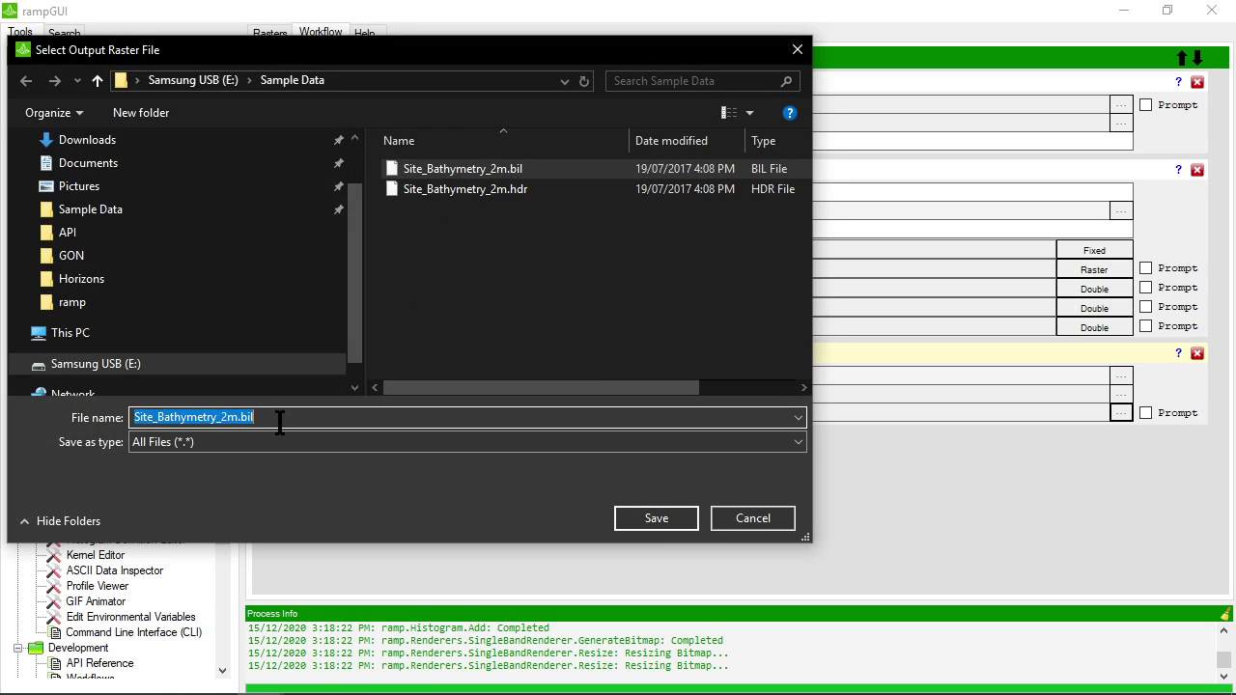
click(280, 418)
key(BackSpace)
key(BackSpace)
key(BackSpace)
text(r)
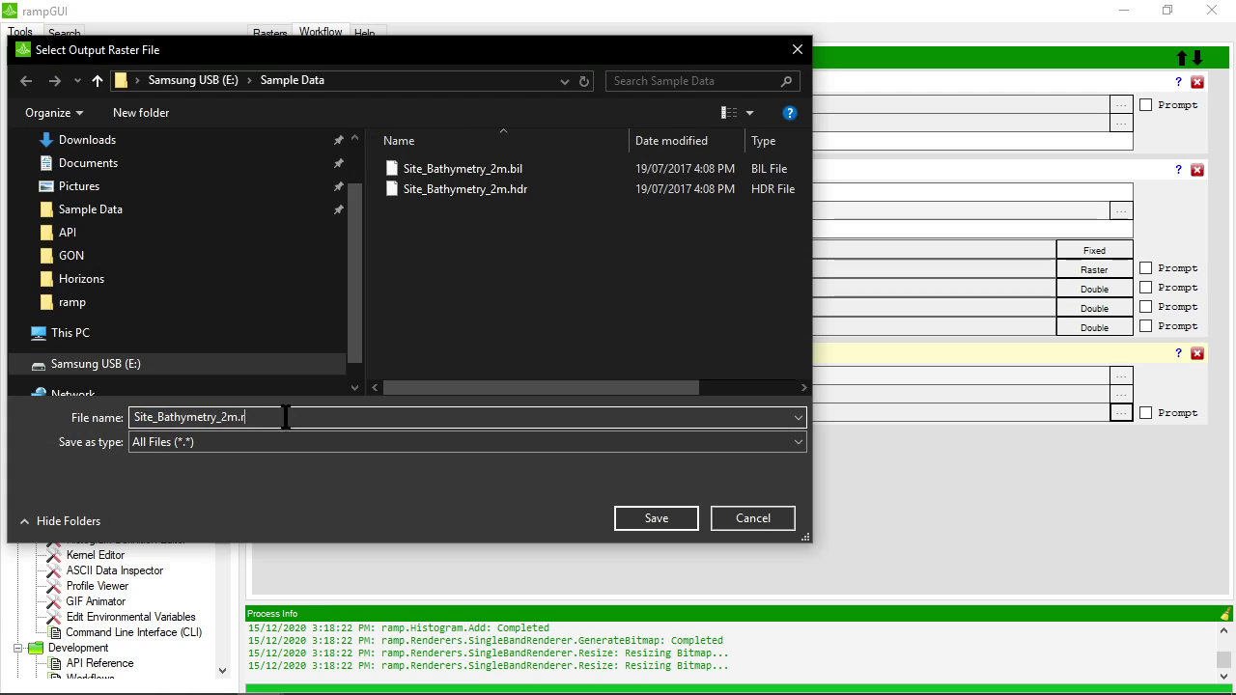
text(mp)
key(Return)
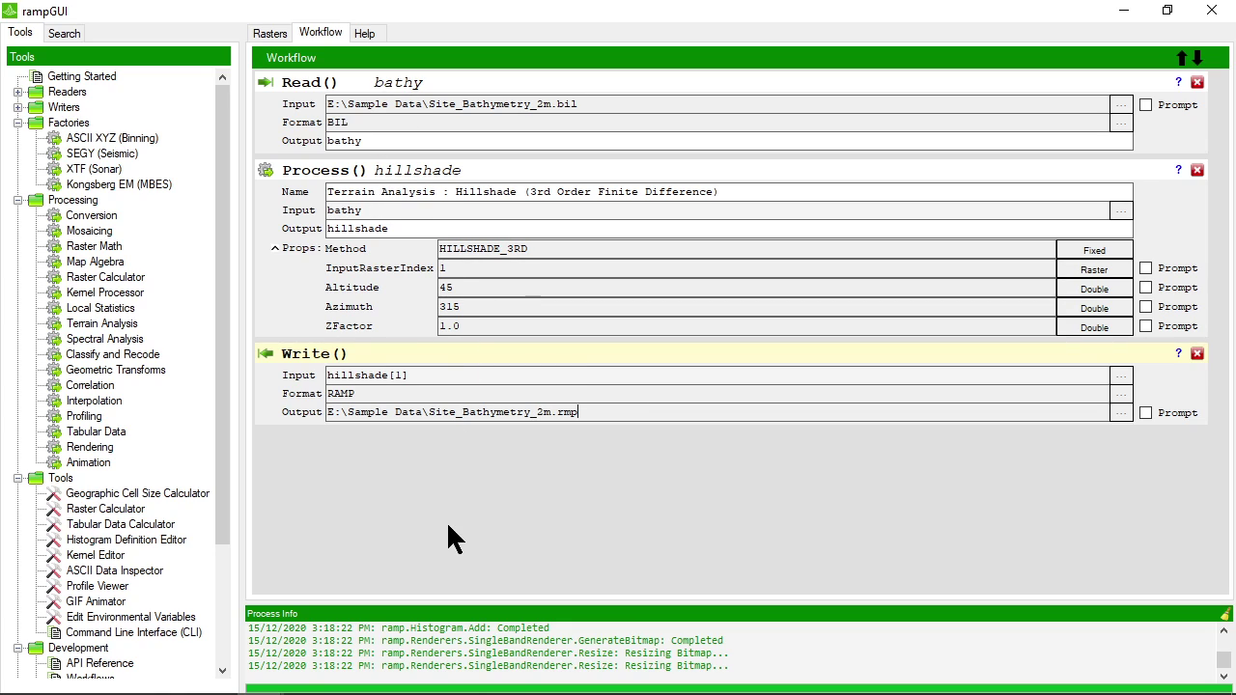
Step: Add a Geometric Transforms Kernel Resampling (Downsample) processor step with default cell size 1.0, kernel 3, MEAN
right_click(387, 494)
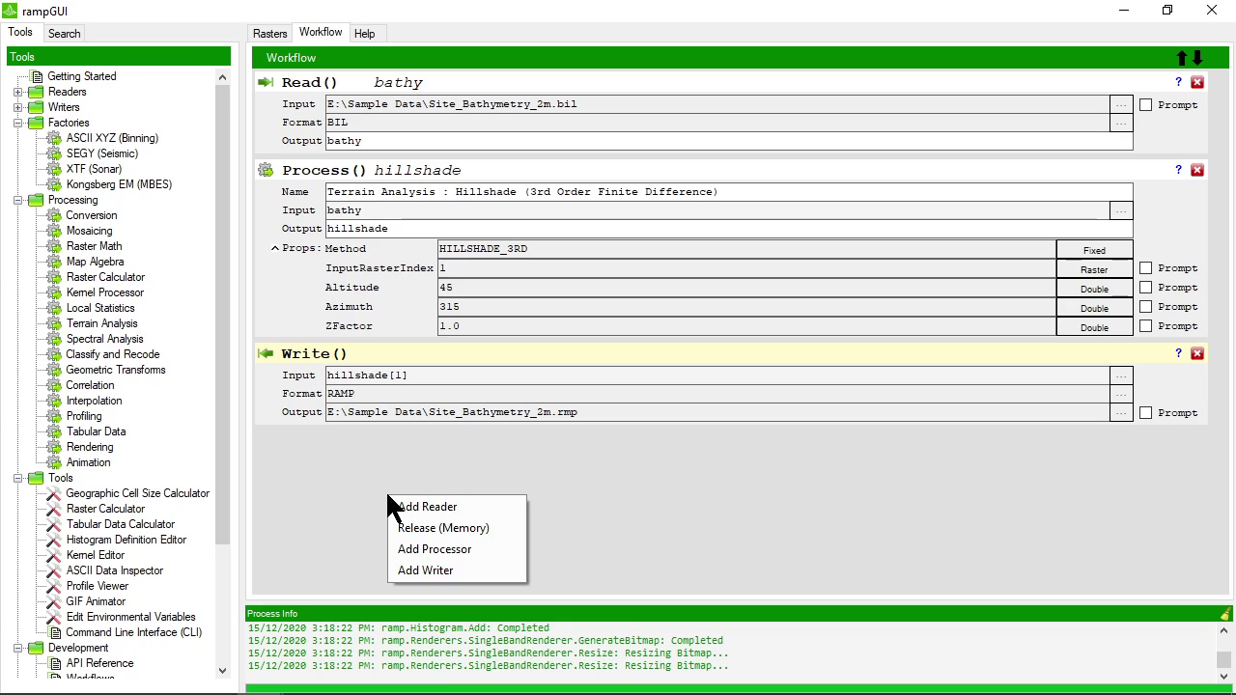
click(437, 547)
scroll(430, 330, down, 2)
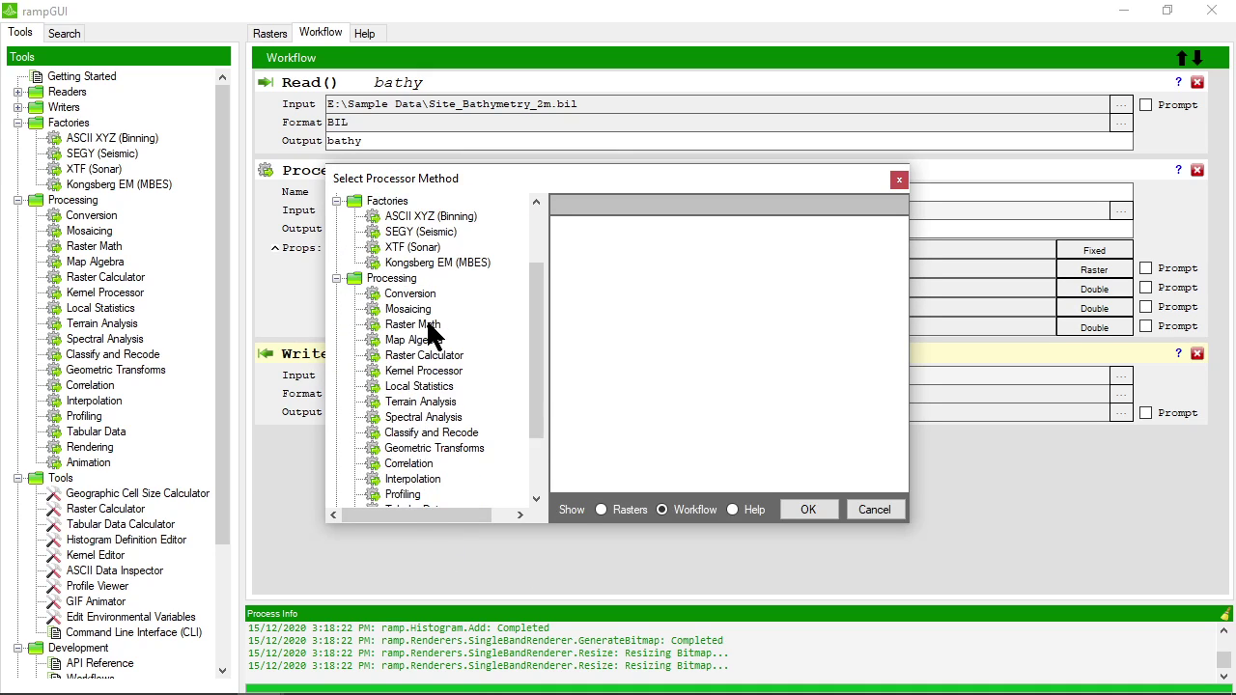
click(430, 373)
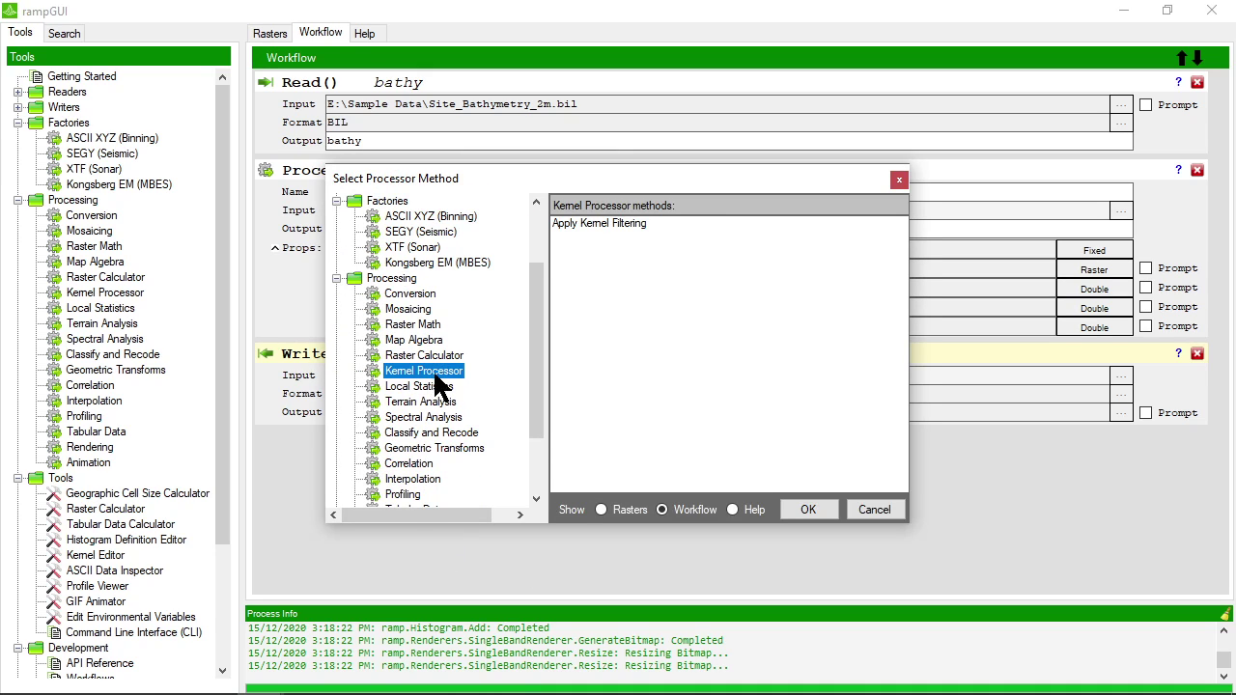
click(421, 448)
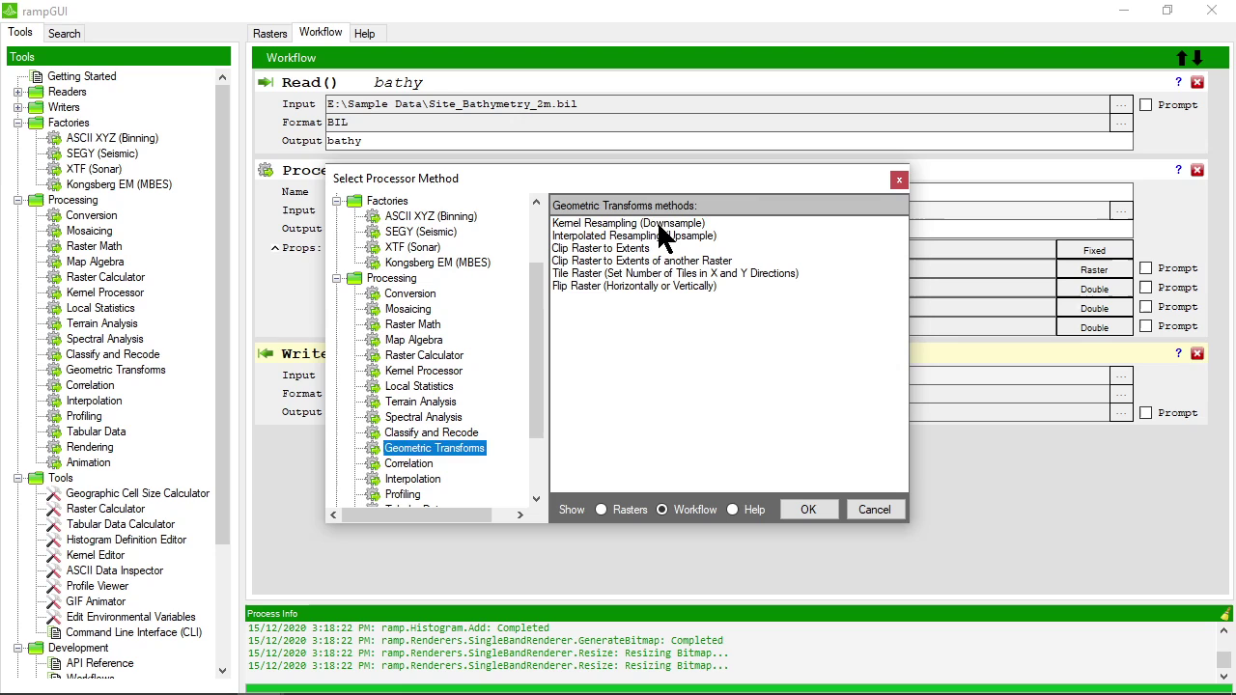
click(656, 225)
click(810, 510)
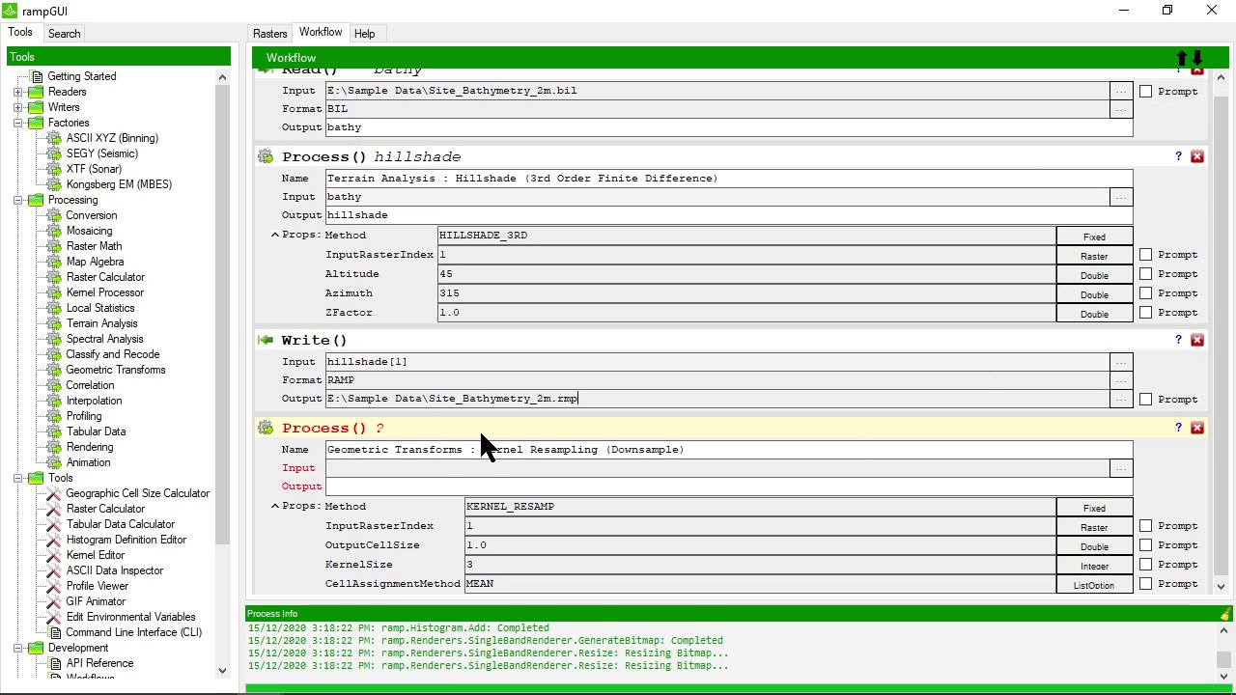
Step: Move Write after the resampling step, which reads hillshade and outputs hillshaderesamp
click(1195, 58)
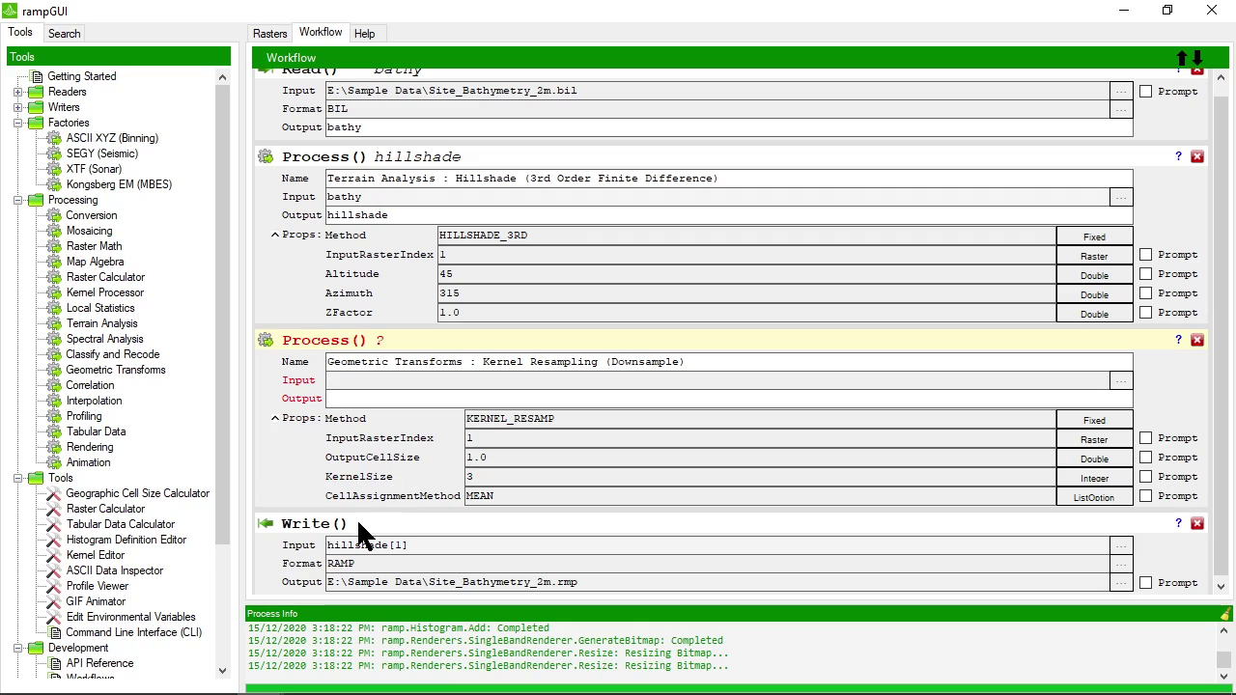
click(1120, 380)
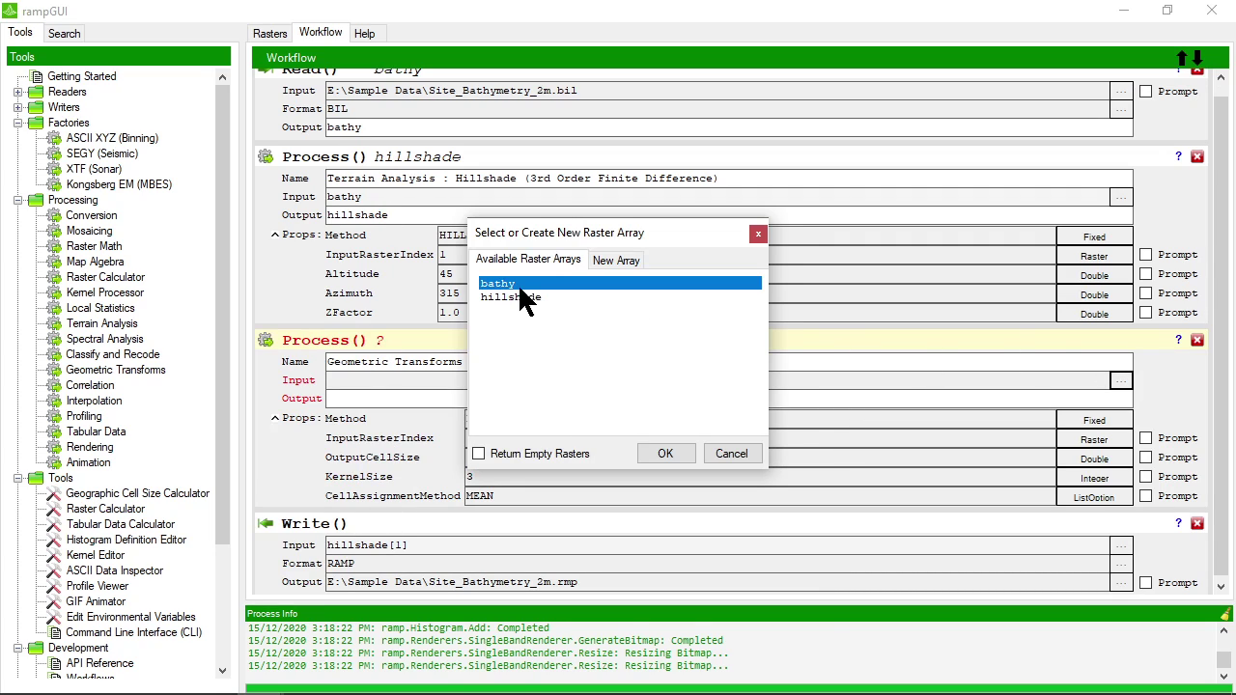
click(510, 298)
click(665, 454)
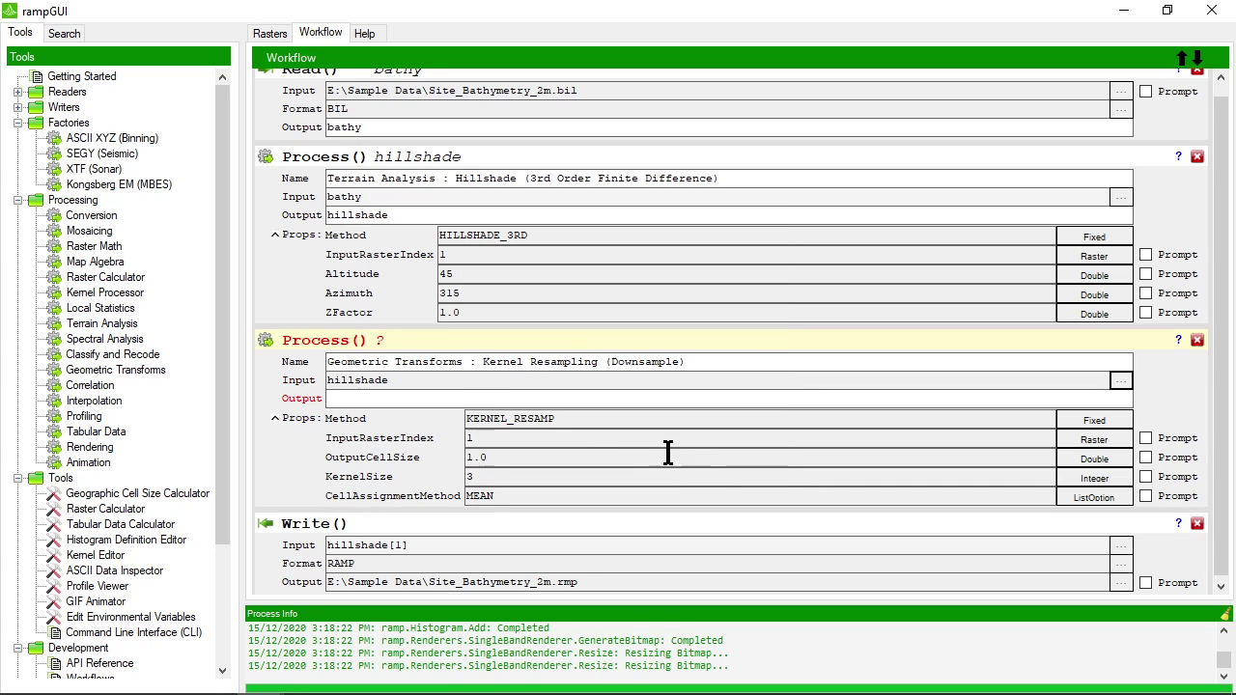
click(466, 399)
text(hillsha)
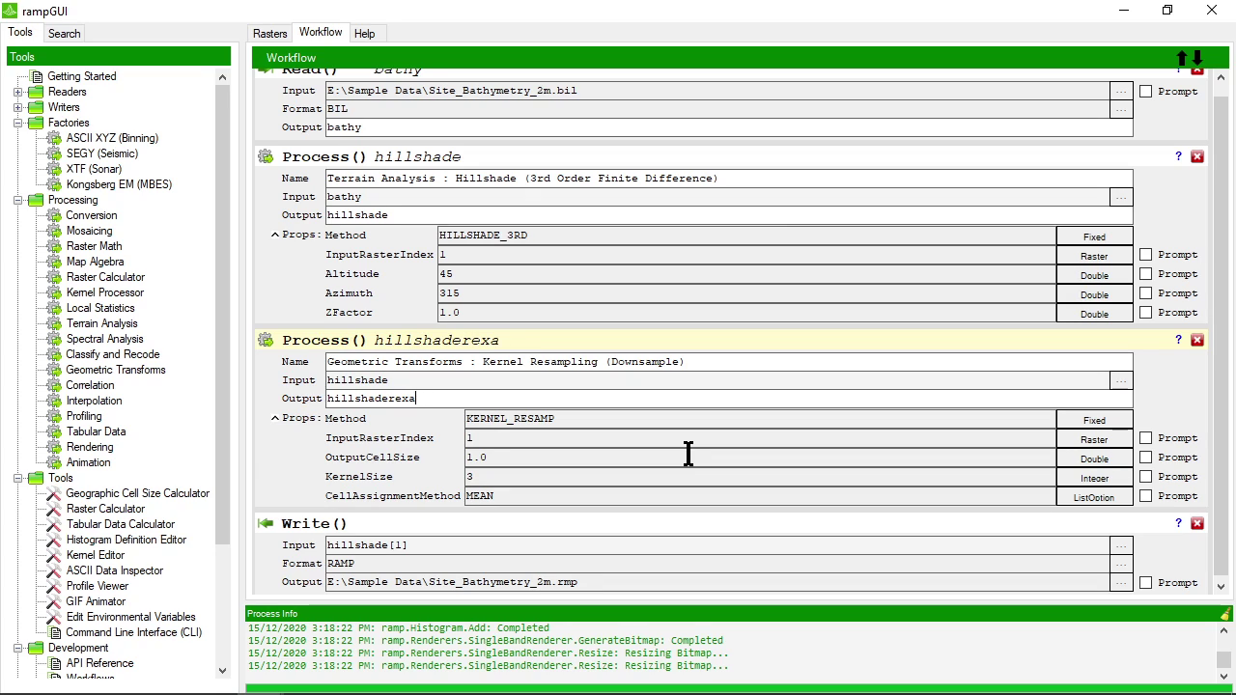
text(deresamp)
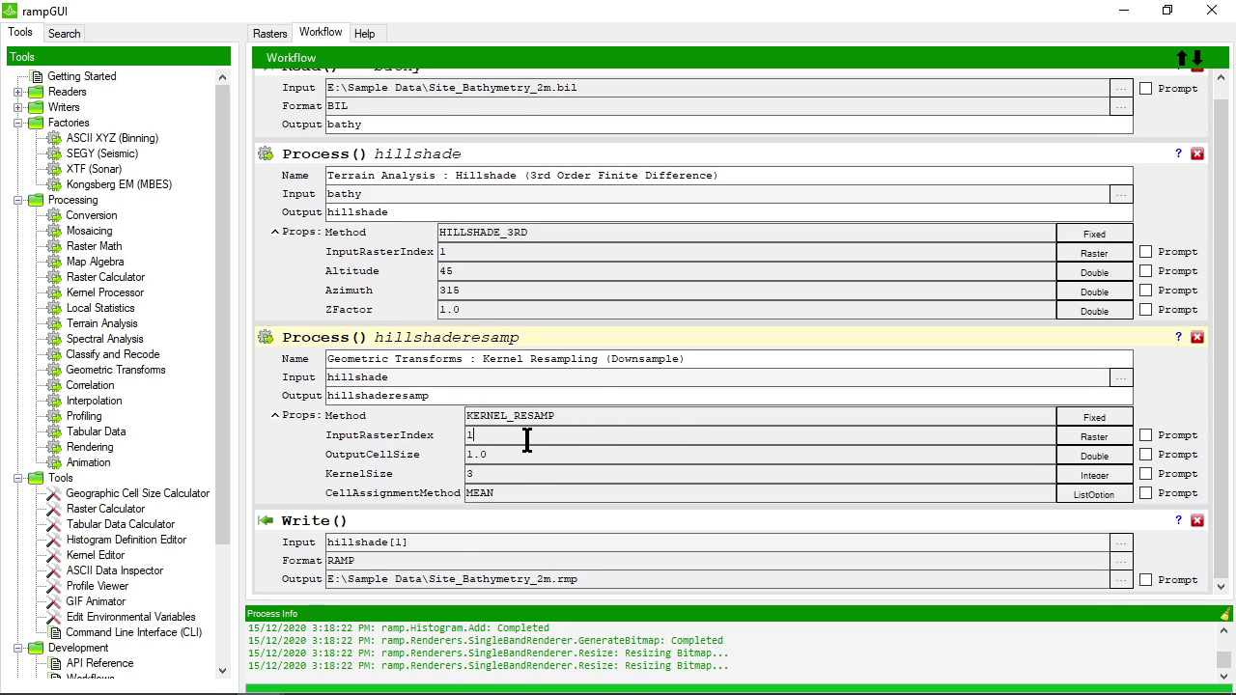
Step: Set the Write step's input raster to hillshaderesamp[1]
click(420, 547)
click(1120, 542)
click(525, 300)
click(531, 313)
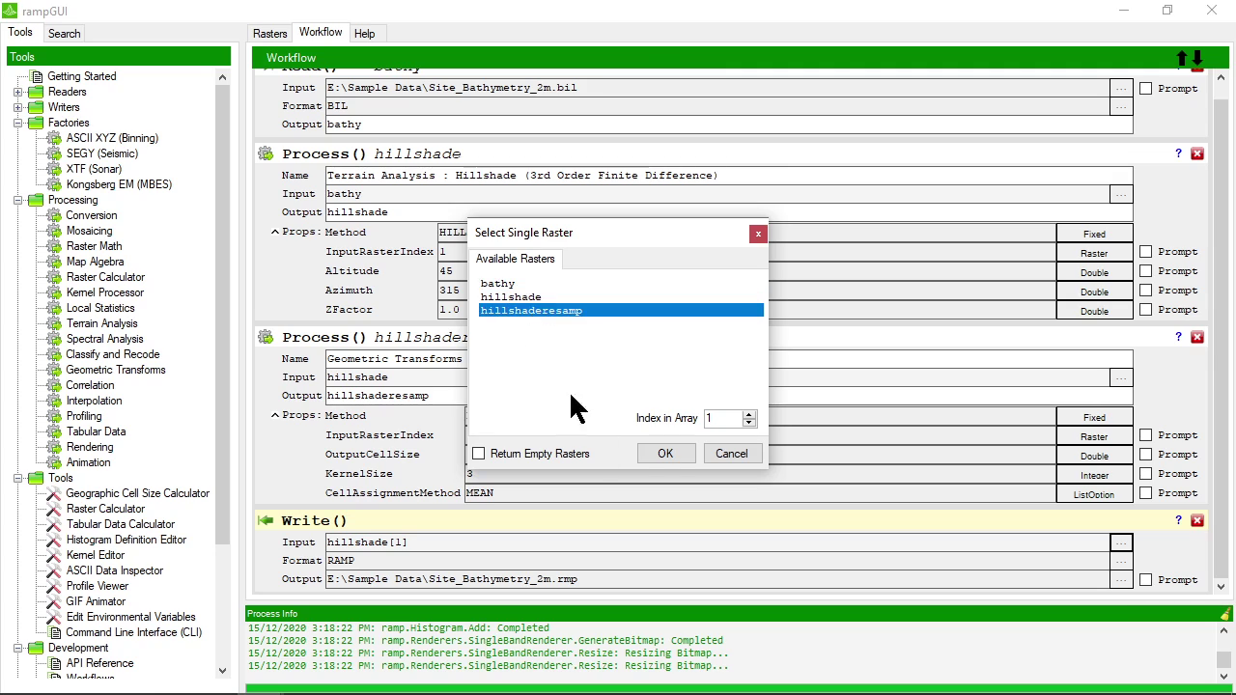
click(665, 453)
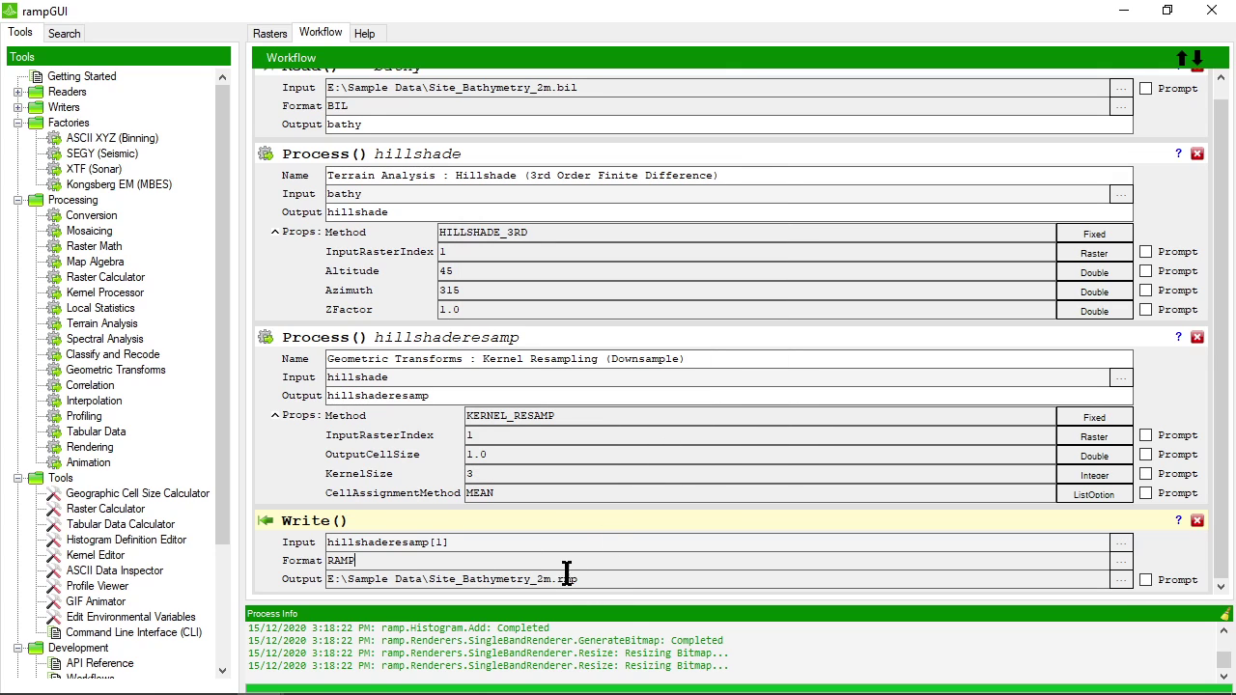
click(615, 582)
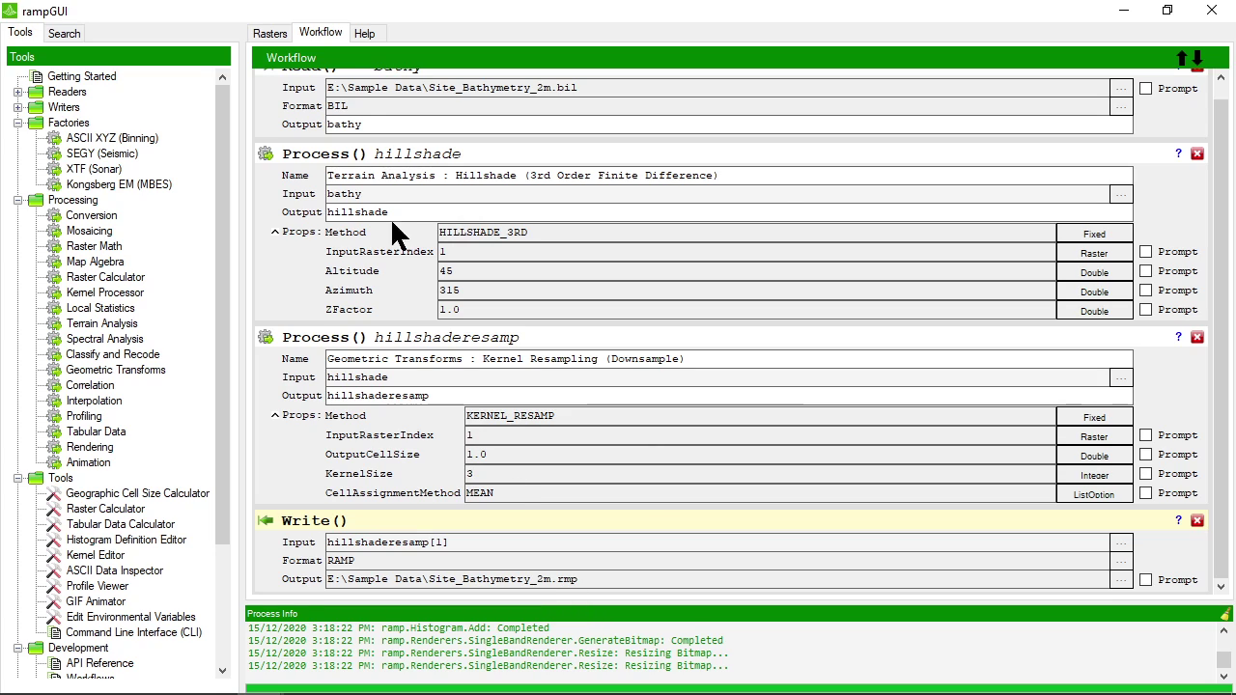
click(297, 59)
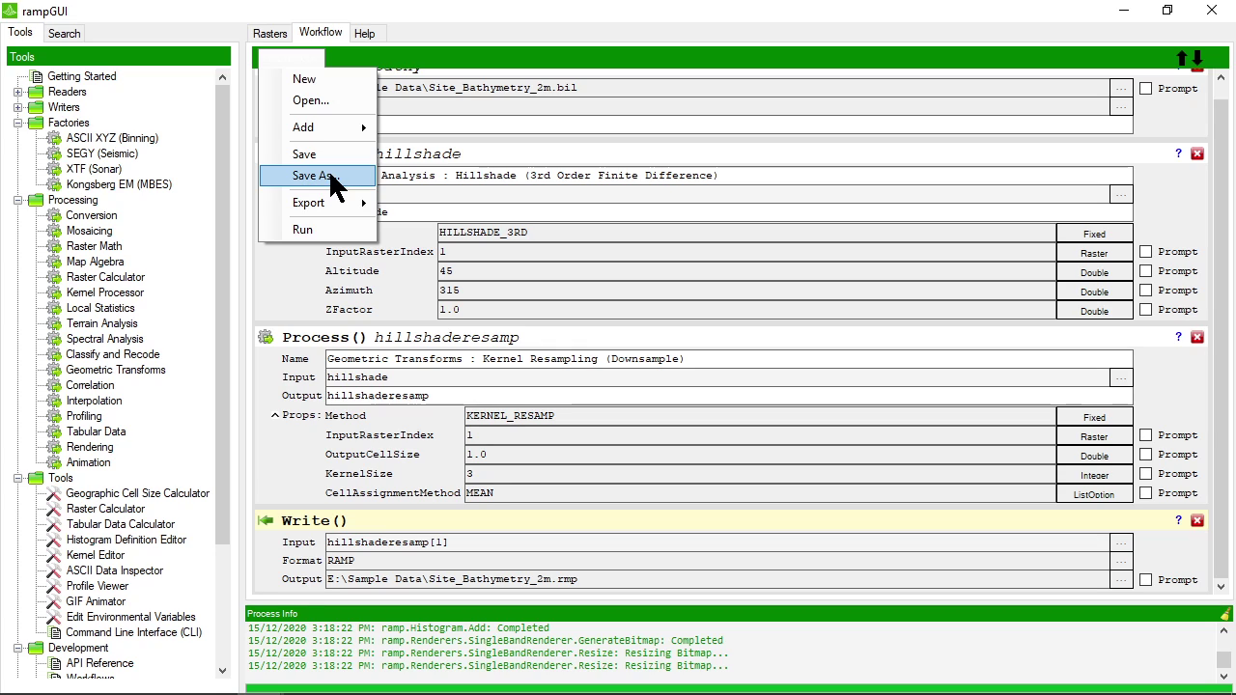
mouse_move(326, 203)
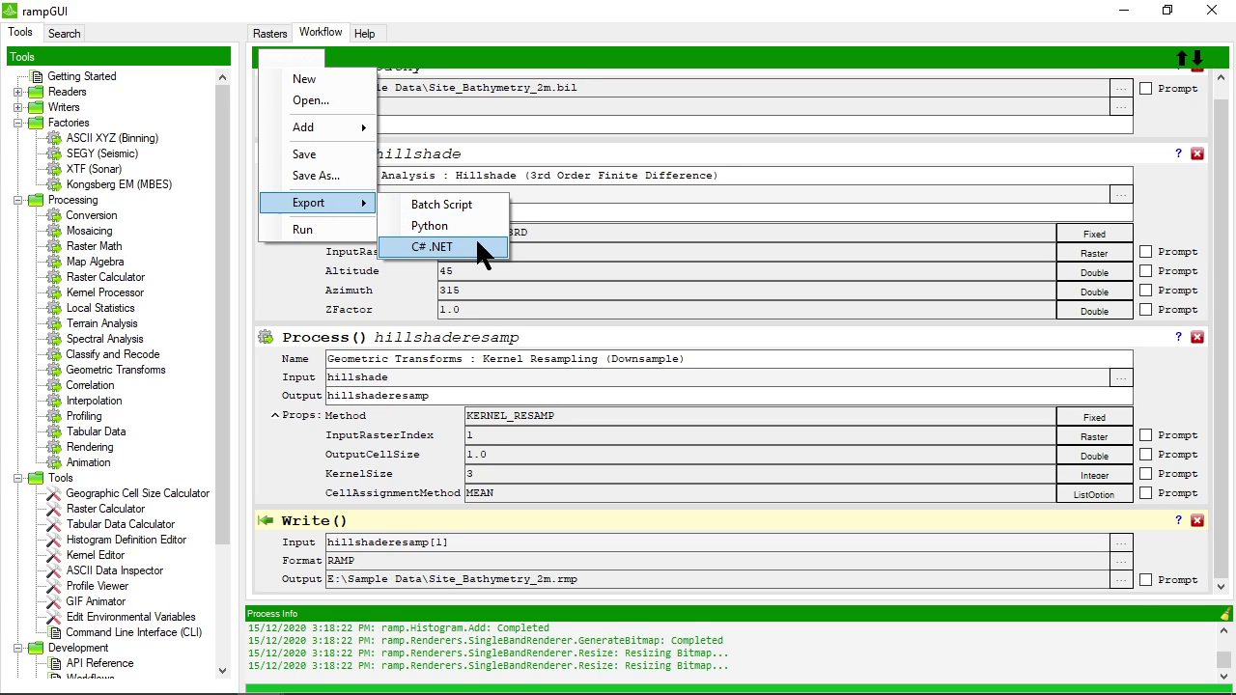
click(432, 21)
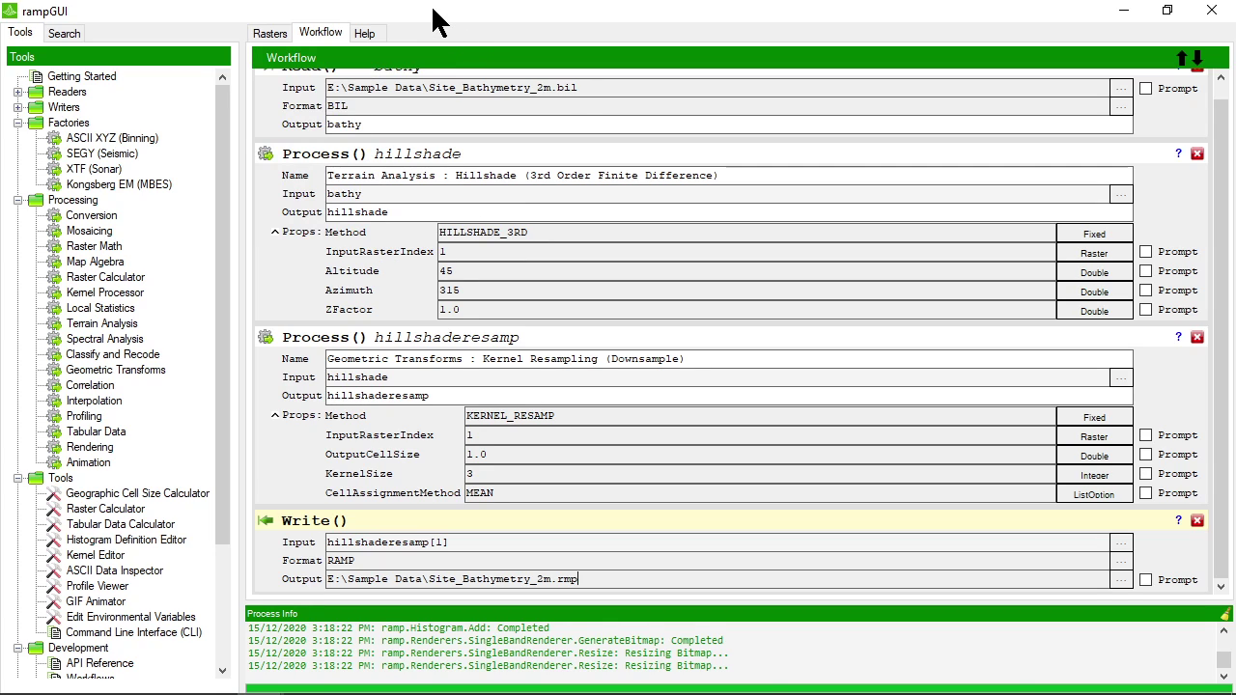
mouse_move(492, 309)
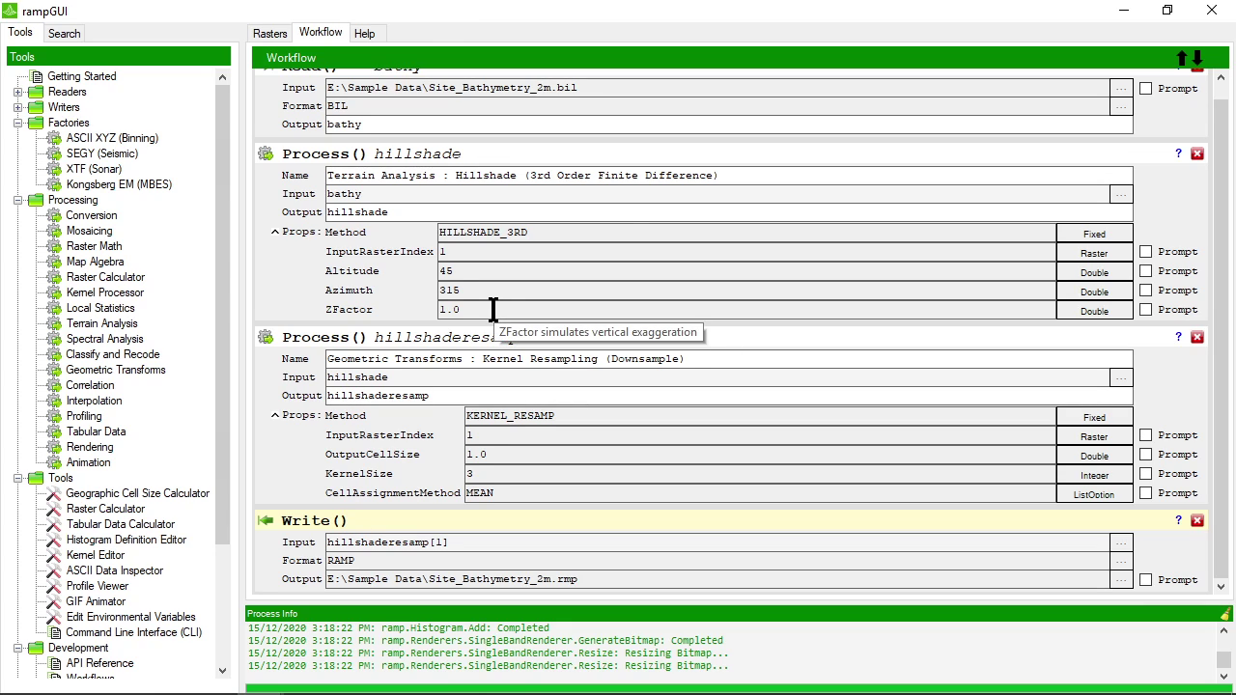